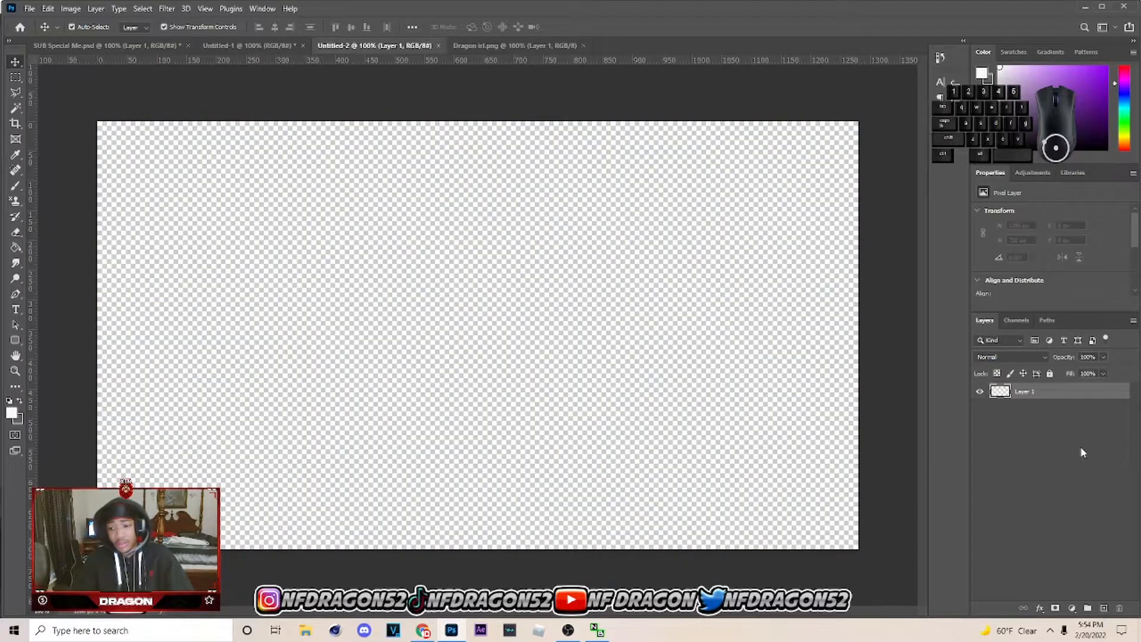
Start a Pen path at the photo's lower edge and trace the outer edge of the jacket's right-hand shoulder upward.
click(889, 347)
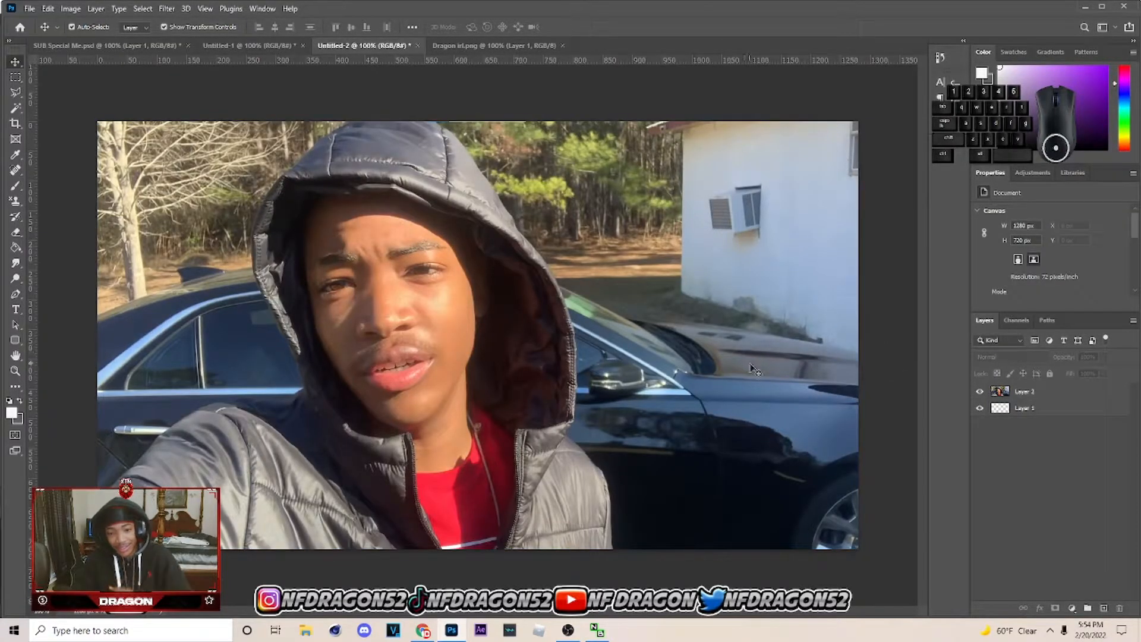
key(p)
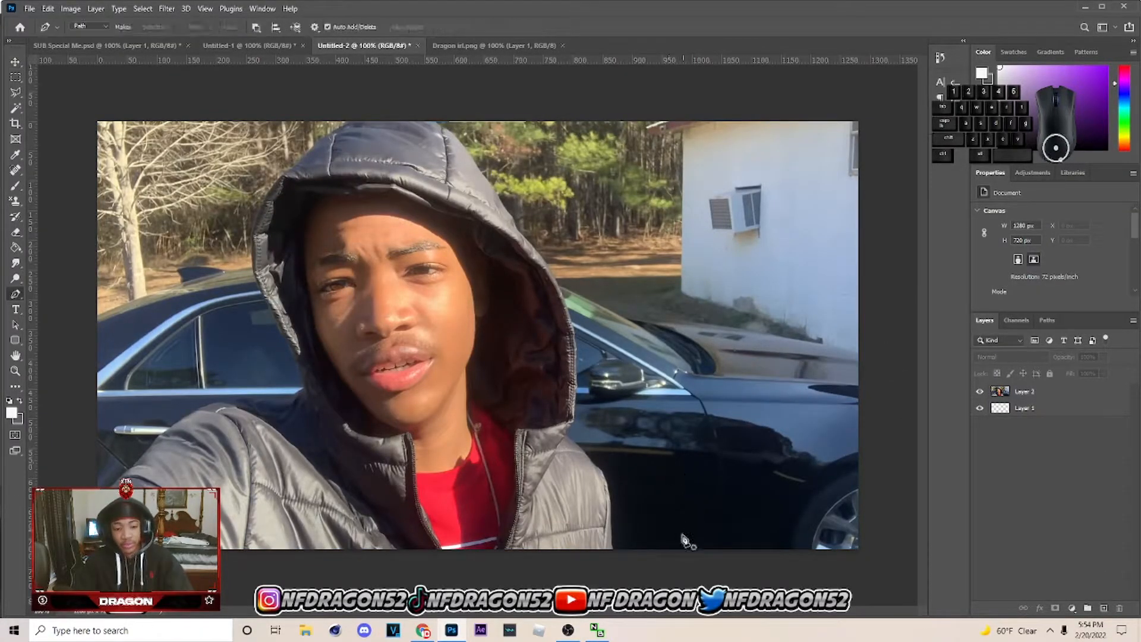
key(ctrl+plus)
scroll(659, 529, down, 5)
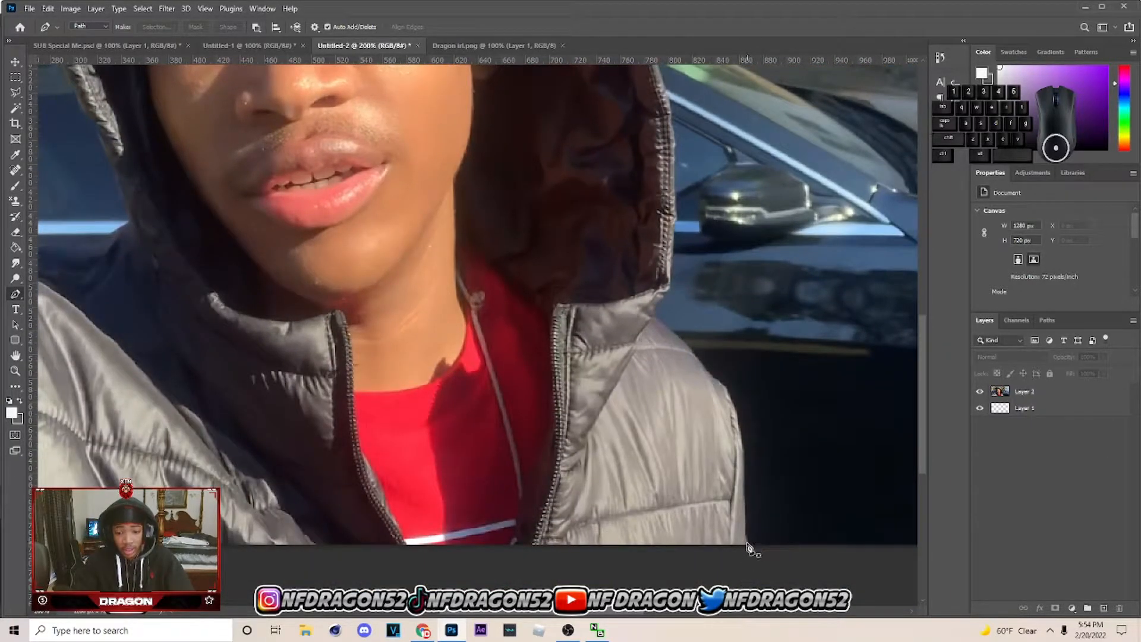
click(748, 544)
click(745, 512)
click(742, 459)
click(737, 416)
click(729, 397)
click(718, 381)
click(706, 371)
Continue the path over the top of the shoulder to the lower corner of the hood.
scroll(706, 371, up, 1)
click(693, 393)
click(682, 379)
key(ctrl+z)
click(663, 364)
click(656, 356)
click(655, 347)
click(663, 336)
click(670, 323)
Trace the path up the lower right edge of the hood, past the car mirror.
scroll(672, 323, up, 3)
click(670, 407)
key(ctrl+z)
click(674, 374)
click(674, 364)
click(674, 314)
click(673, 296)
click(674, 278)
scroll(673, 277, up, 1)
drag(670, 306, 668, 291)
scroll(668, 292, up, 1)
Extend the path along the upper right slope of the hood.
click(654, 285)
click(647, 261)
scroll(647, 261, up, 1)
click(632, 271)
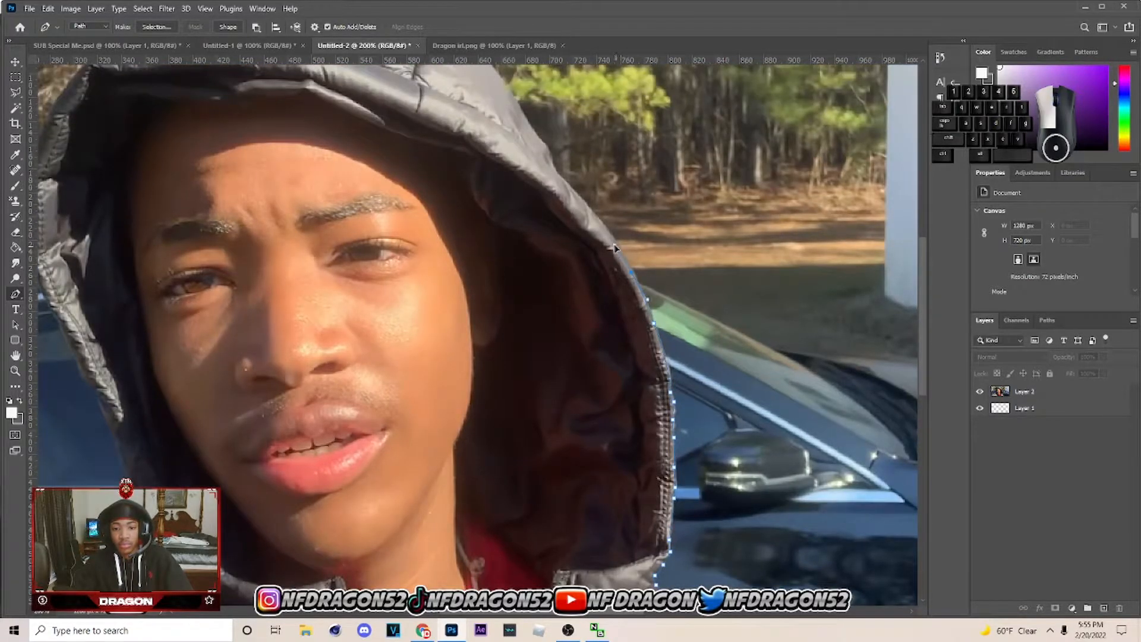
click(616, 240)
scroll(577, 206, up, 1)
click(569, 230)
click(556, 213)
click(550, 199)
click(543, 185)
Carry the path around the hood's upper right curve and across its crown along the photo's upper edge.
scroll(543, 185, up, 1)
drag(517, 187, 503, 161)
scroll(504, 163, up, 1)
click(482, 188)
click(470, 165)
drag(417, 106, 362, 86)
key(ctrl+z)
click(430, 116)
click(412, 102)
click(223, 89)
Trace the path down the upper left curve of the hood.
click(178, 113)
click(138, 148)
click(123, 165)
click(115, 176)
click(105, 184)
click(76, 208)
click(59, 229)
drag(51, 244, 49, 249)
Follow the hood's left edge with the path down to where it meets the shoulder.
scroll(337, 339, left, 5)
scroll(337, 339, down, 2)
scroll(337, 339, down, 1)
drag(300, 199, 300, 218)
drag(312, 289, 404, 383)
scroll(326, 315, down, 2)
click(375, 363)
scroll(376, 365, down, 2)
click(407, 394)
Trace the path along the left-hand shoulder and down the upper edge of the jacket sleeve.
click(390, 404)
drag(363, 417, 340, 420)
drag(315, 417, 119, 392)
scroll(191, 435, down, 2)
scroll(160, 419, down, 3)
click(110, 400)
click(92, 423)
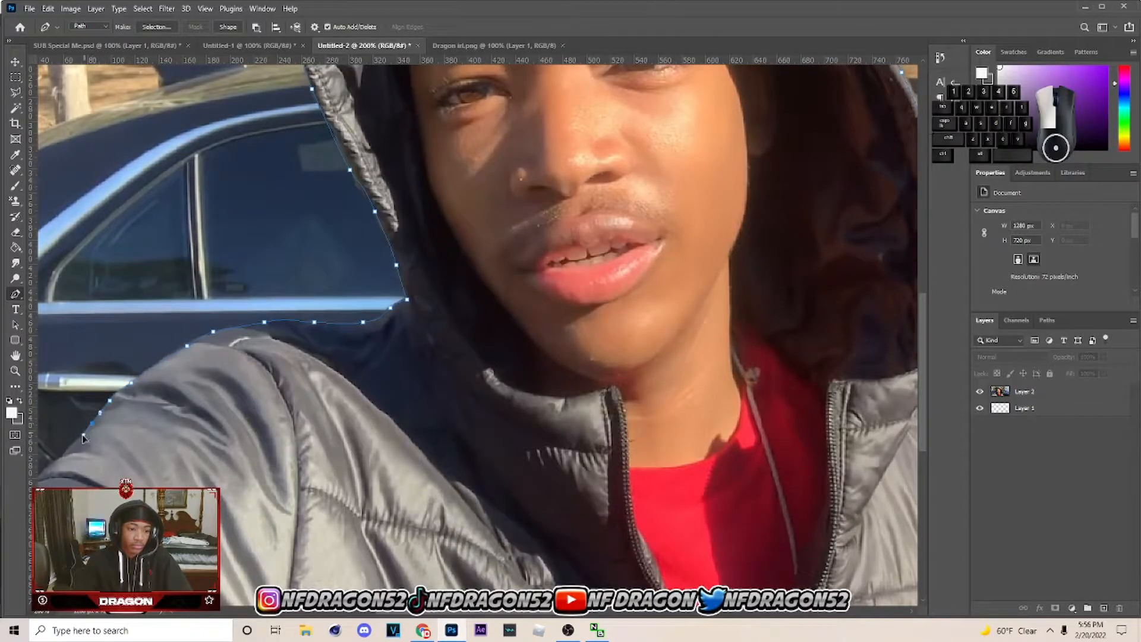
Run the path along the sleeve past the canvas edge and close it below the photo at its starting point.
scroll(90, 426, left, 5)
scroll(511, 308, down, 5)
drag(515, 304, 470, 347)
alt+click(515, 304)
click(508, 313)
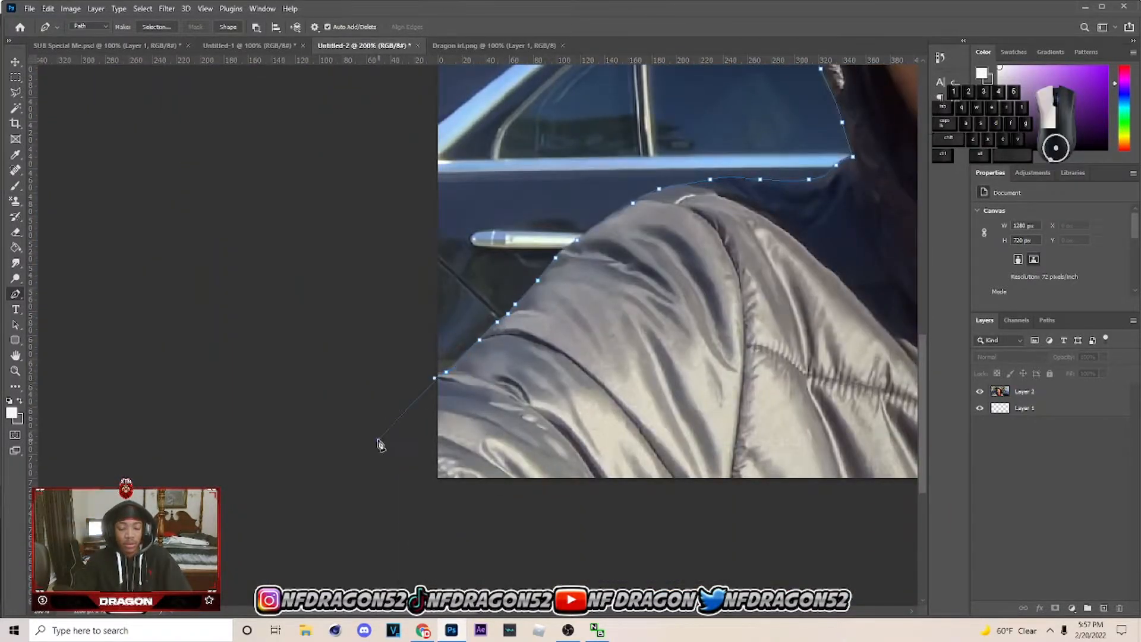
key(ctrl+0)
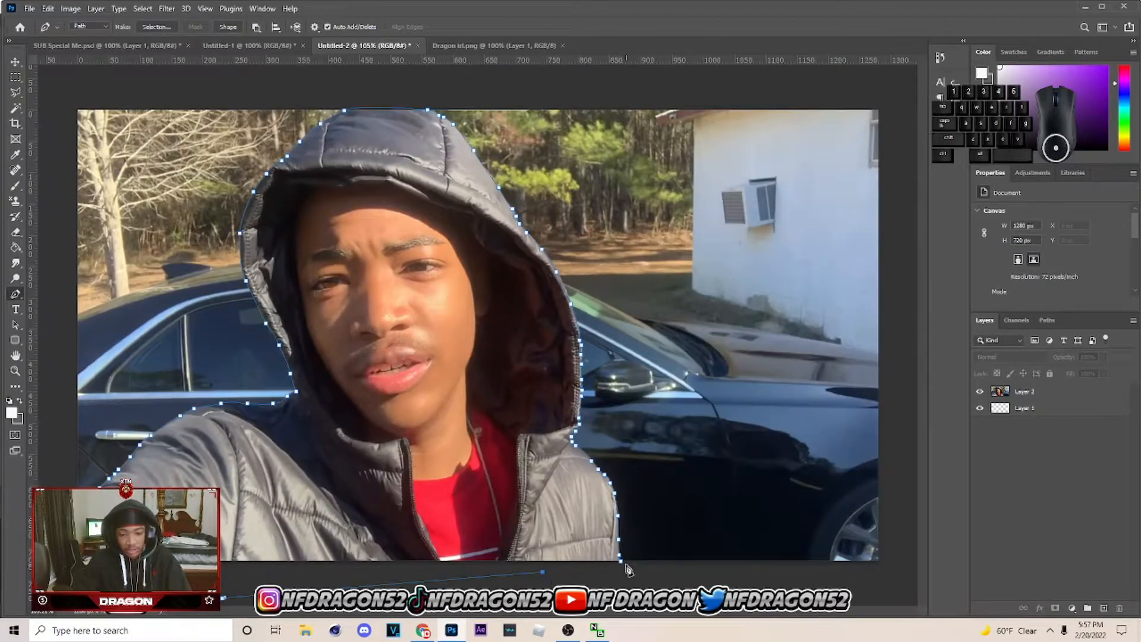
Convert the closed path into a selection.
right_click(529, 137)
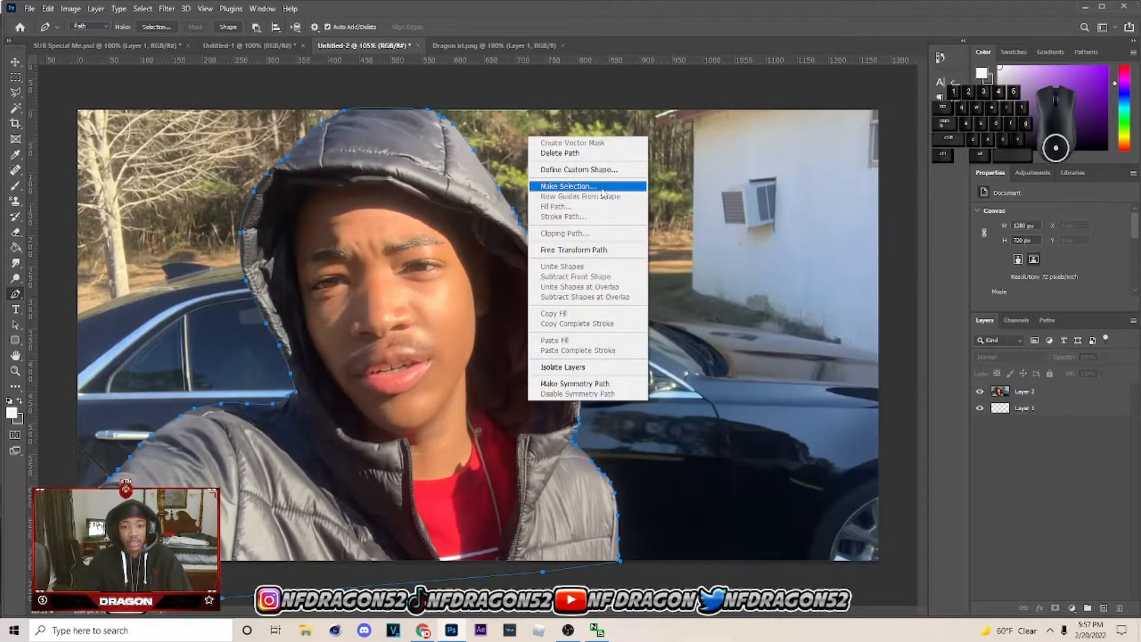
click(588, 185)
click(614, 179)
Invert the selection so only the person is selected, and apply it as a layer mask on Layer 2.
click(16, 92)
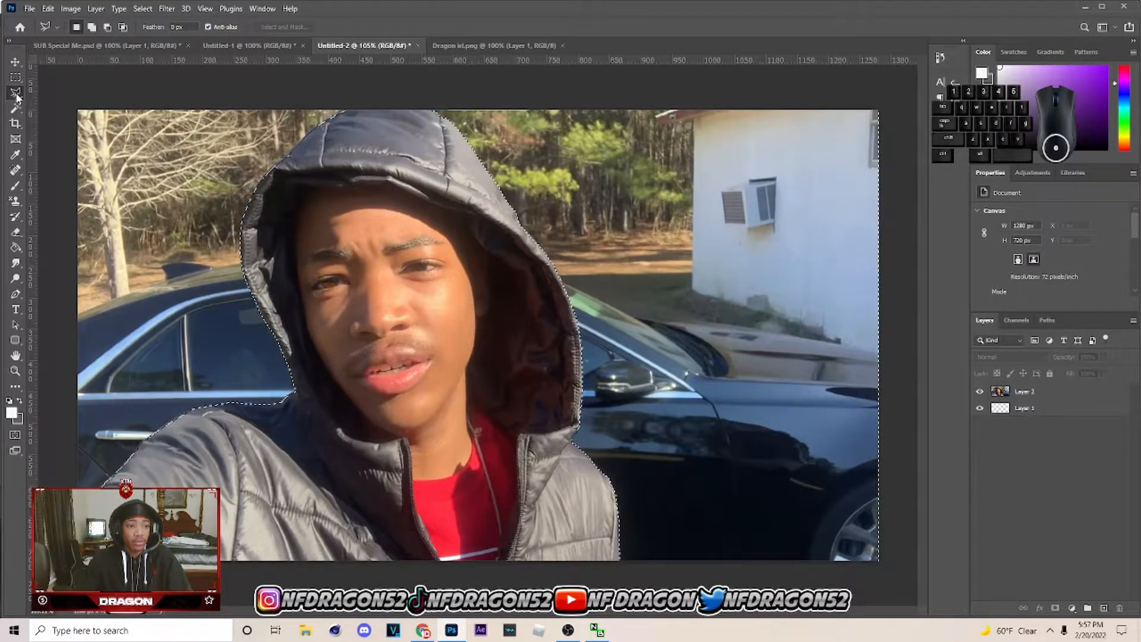
right_click(16, 93)
click(88, 105)
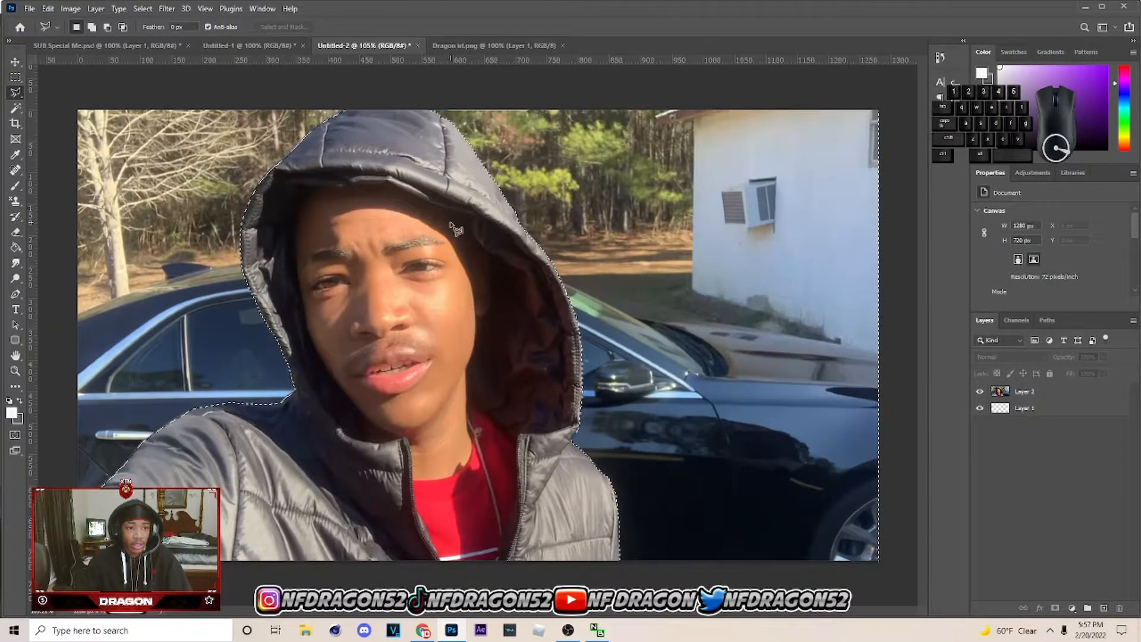
right_click(450, 224)
click(502, 240)
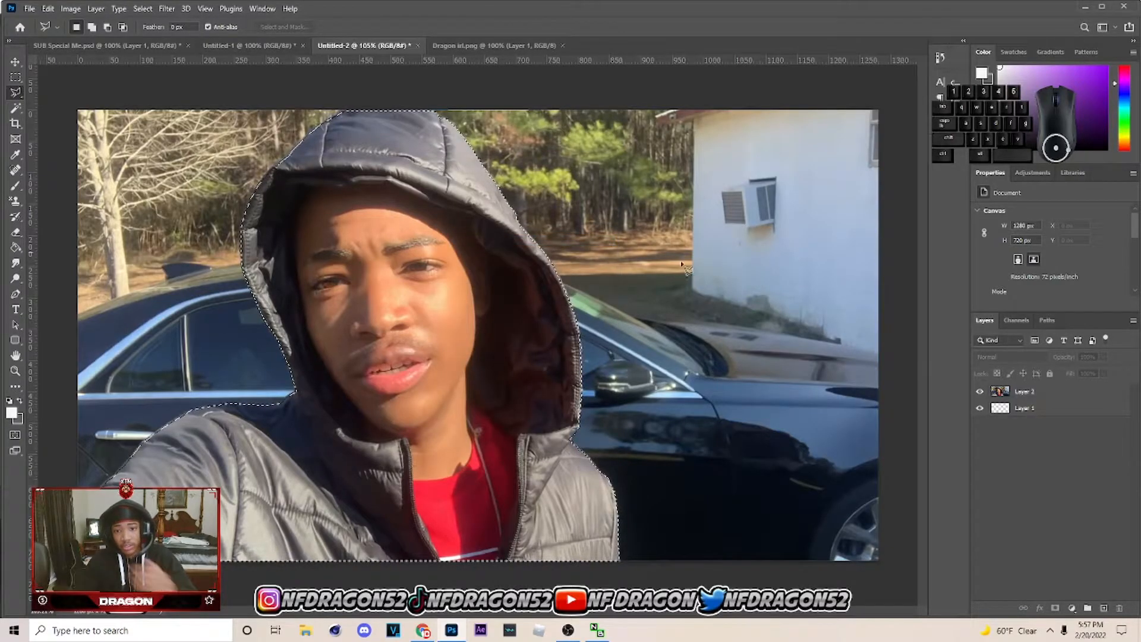
click(1025, 393)
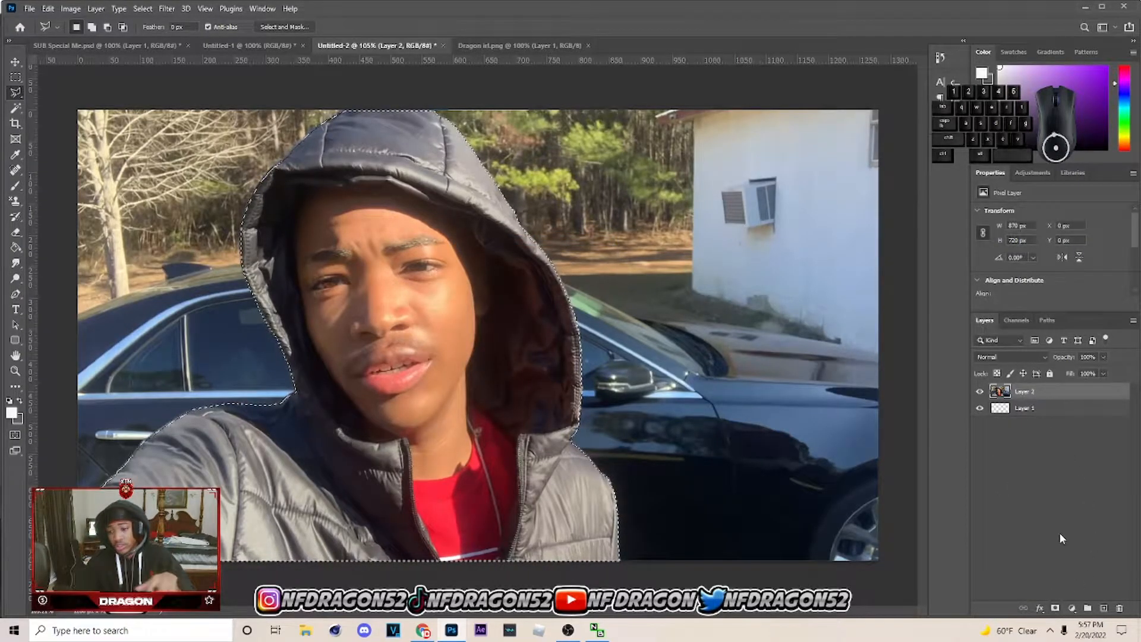
click(1055, 609)
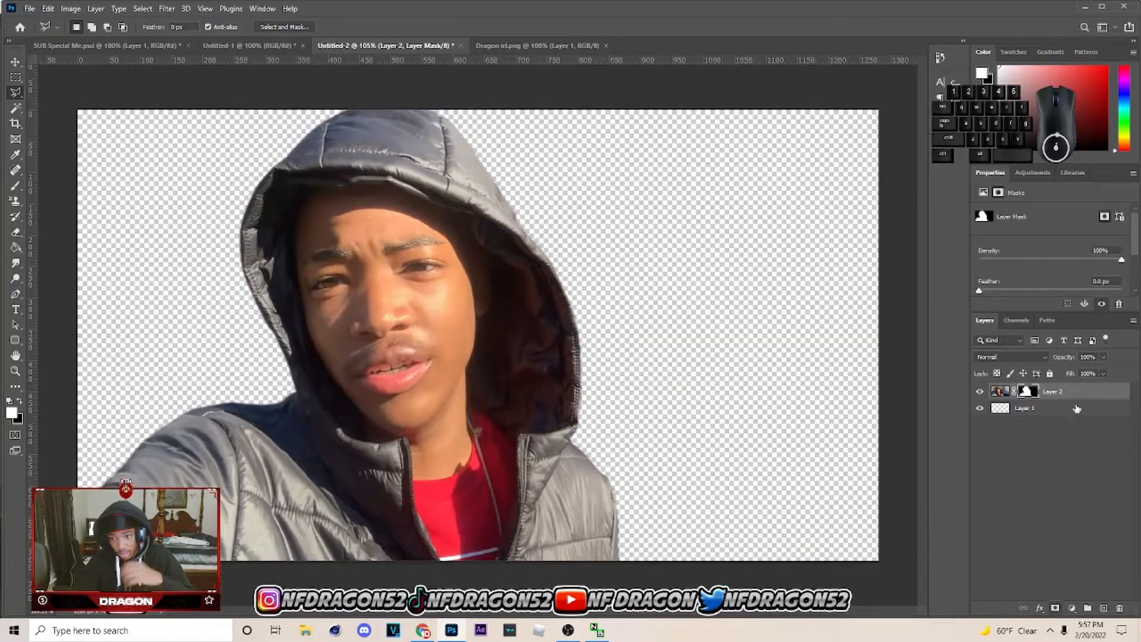
Duplicate masked Layer 2, place the copy beneath the original, and disable the copy's layer mask.
key(ctrl+j)
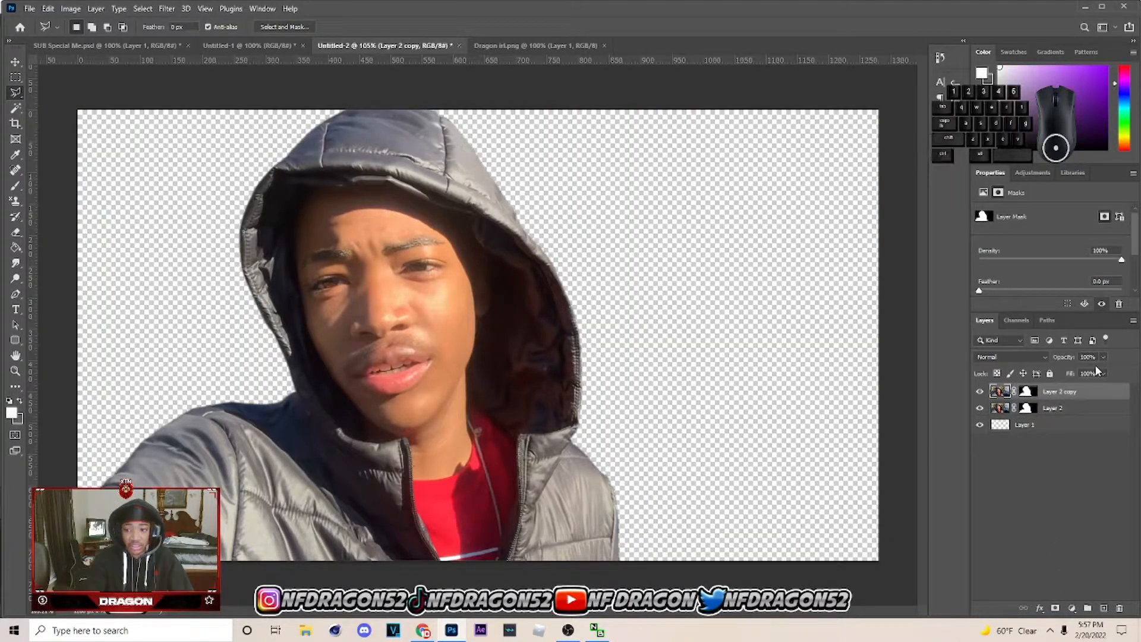
drag(1083, 393, 1034, 419)
click(1026, 407)
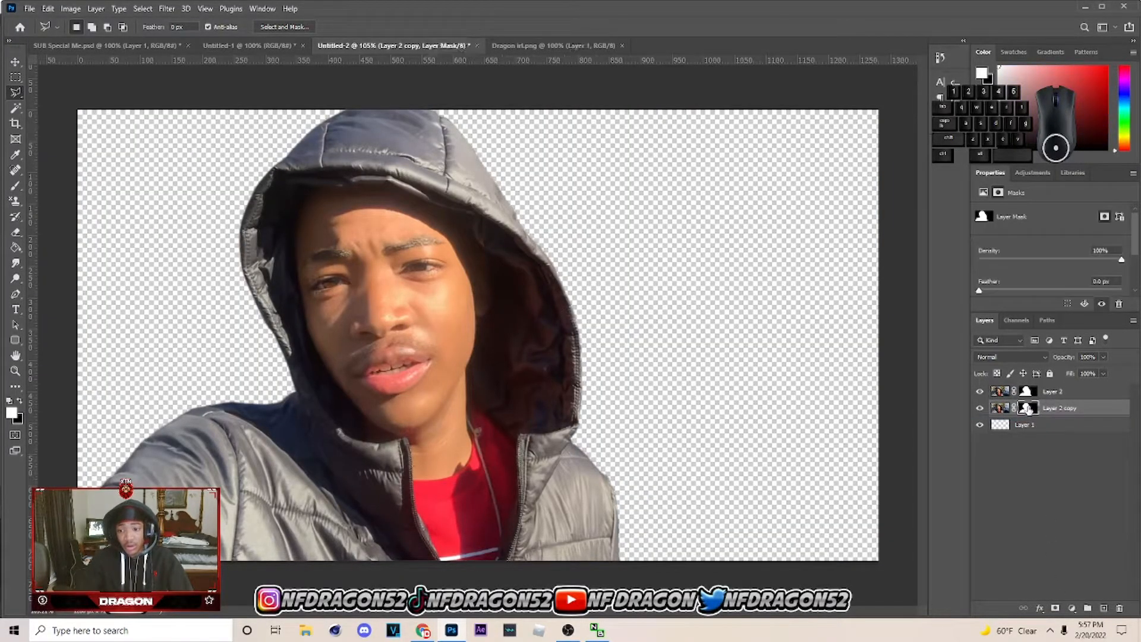
right_click(1027, 409)
click(1042, 414)
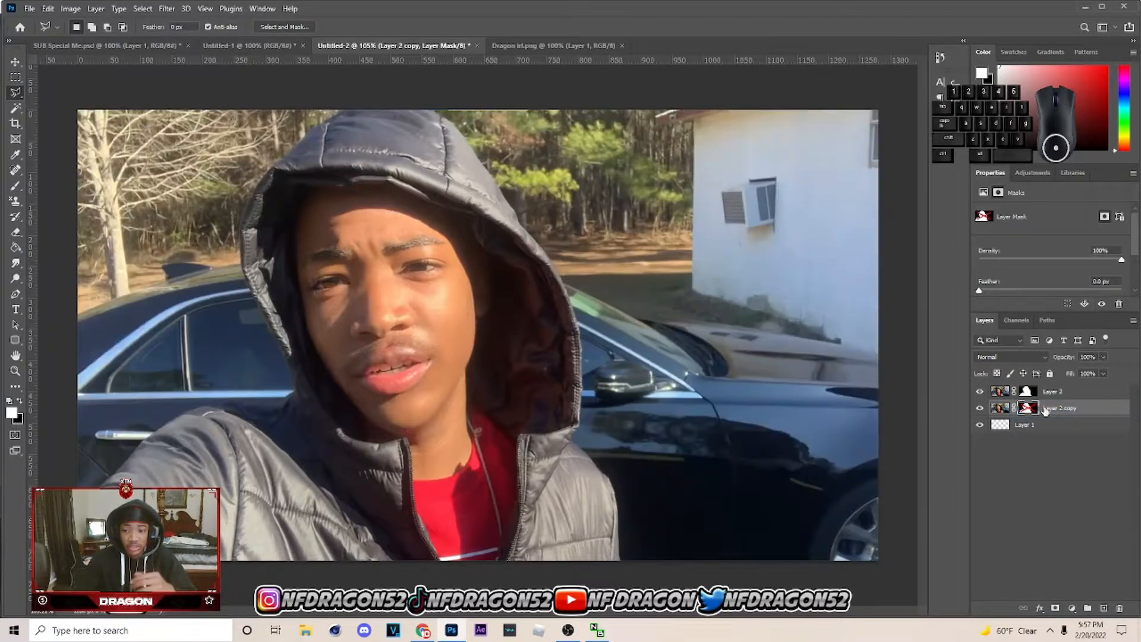
Create a new layer directly above Layer 2 copy and ready the Brush tool for painting on it.
click(21, 62)
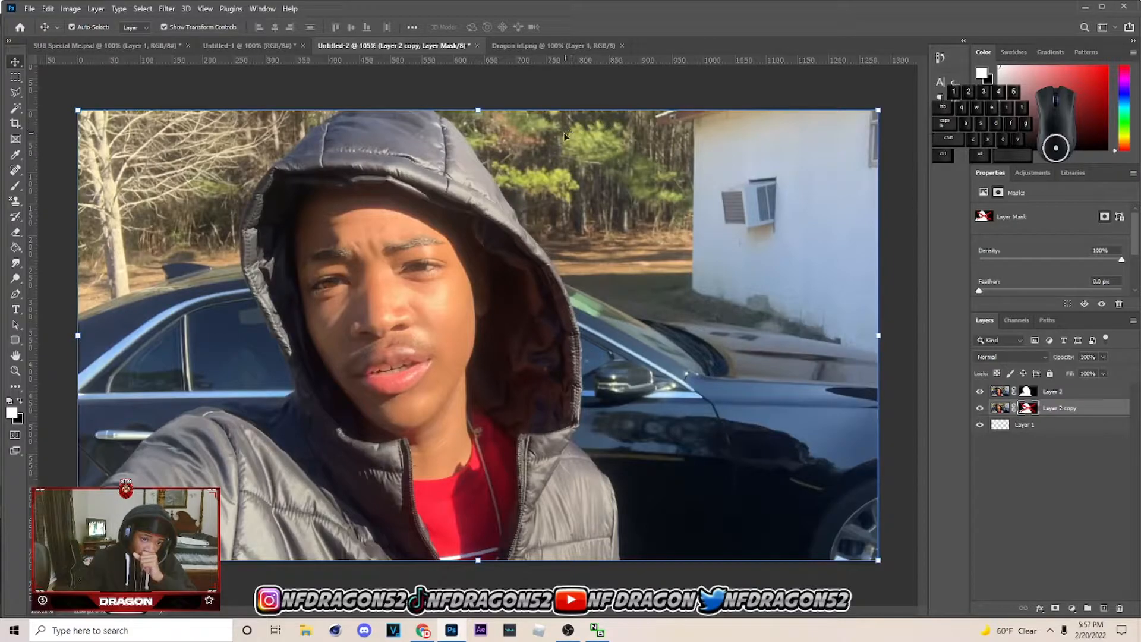
click(454, 90)
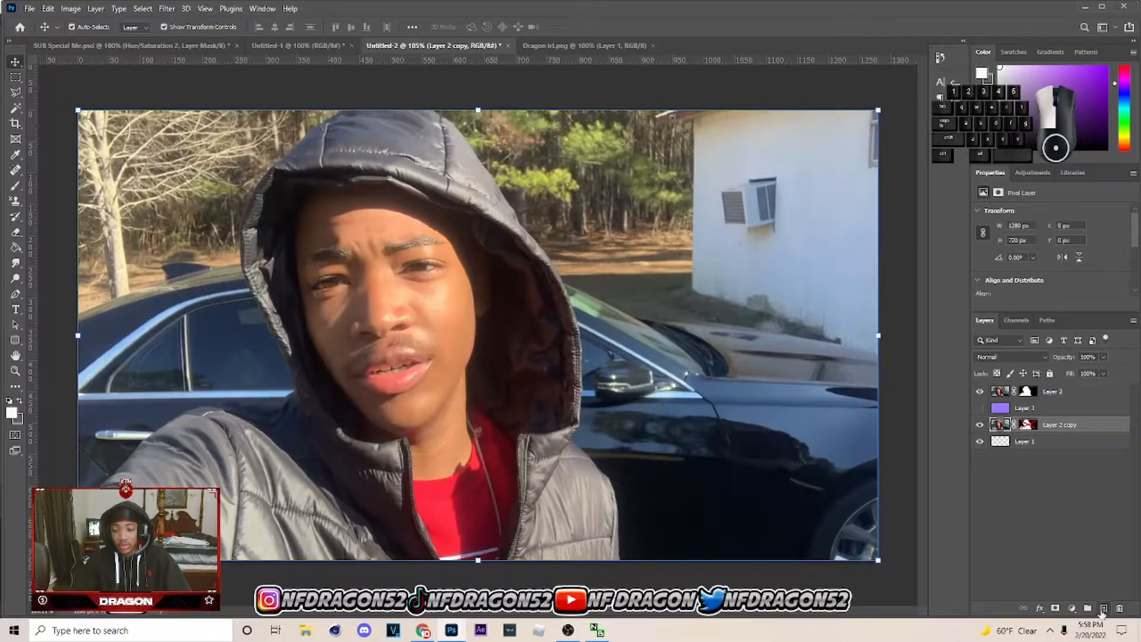
click(1104, 610)
key(b)
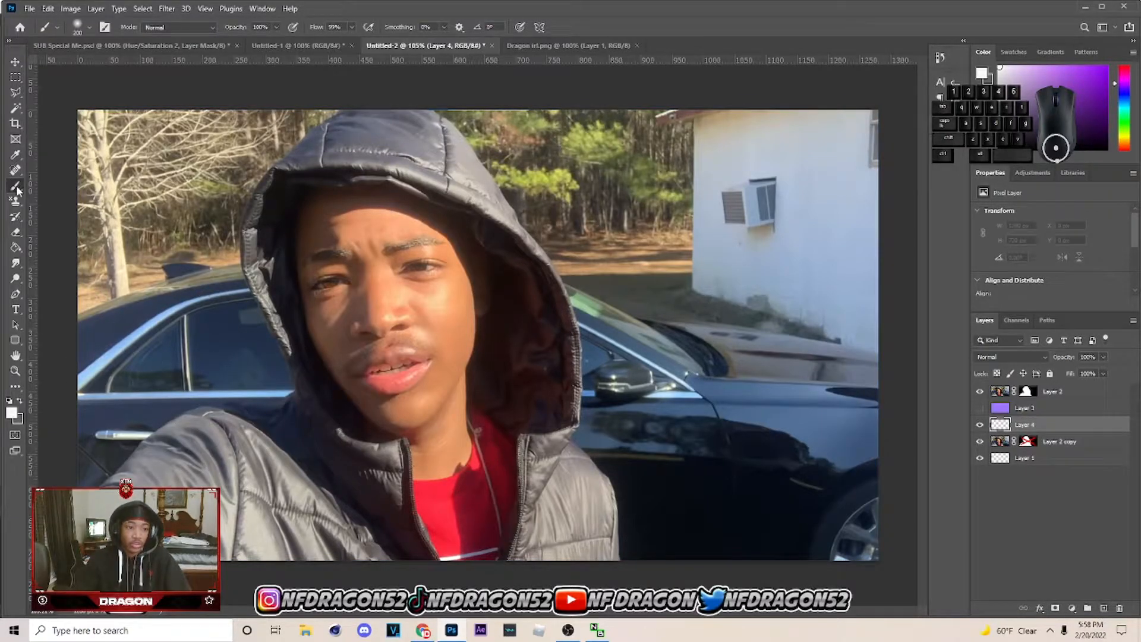
click(88, 27)
click(89, 28)
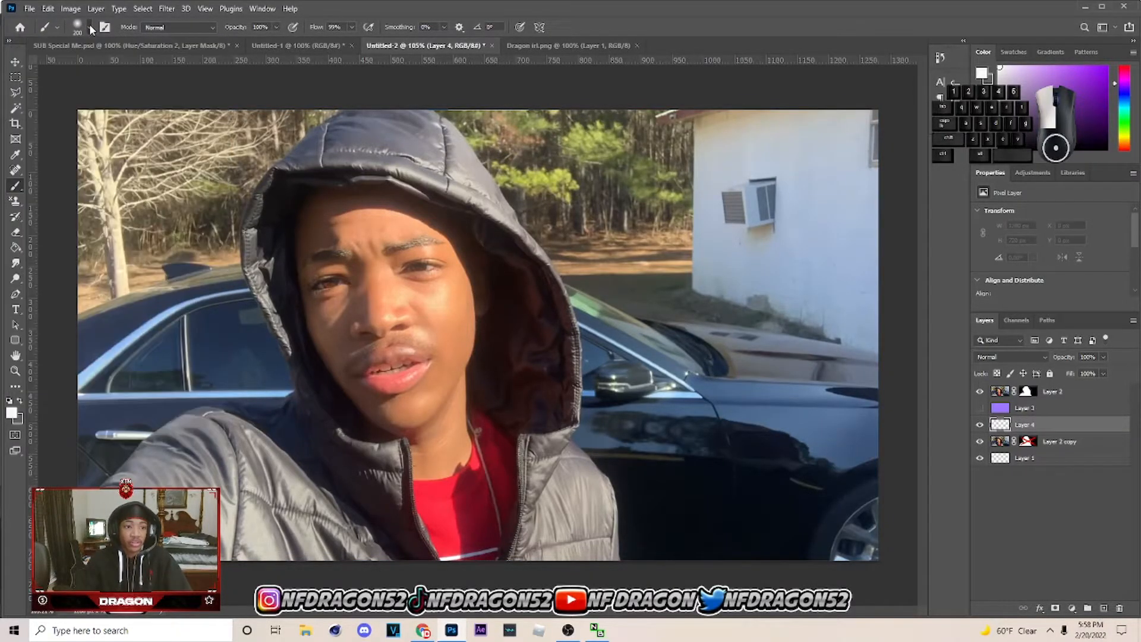
Set the foreground colour to purple #8337e2.
click(21, 418)
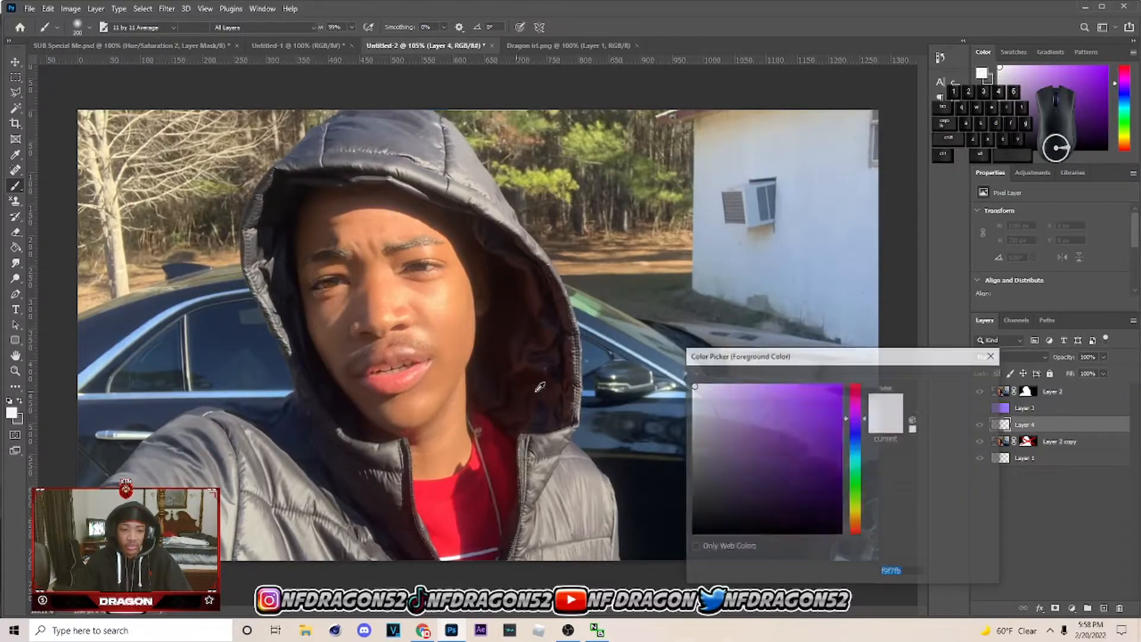
click(812, 406)
drag(812, 405, 806, 400)
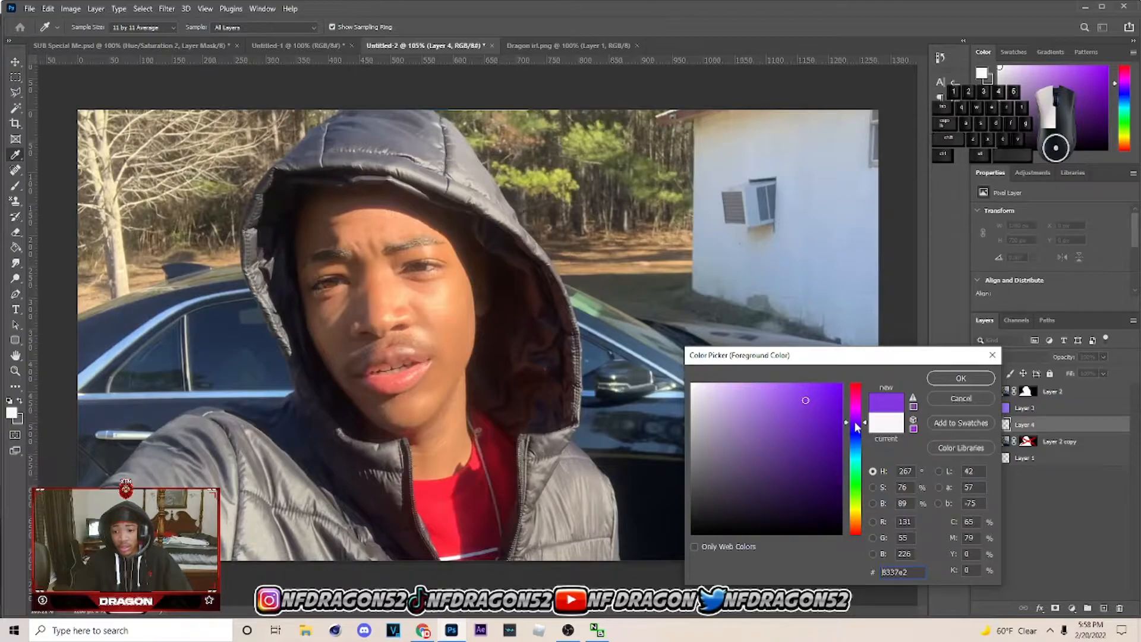
click(961, 377)
Paint the whole background behind the person purple on the new layer, enlarging the brush to cover it.
key(b)
drag(143, 178, 205, 181)
drag(776, 132, 166, 76)
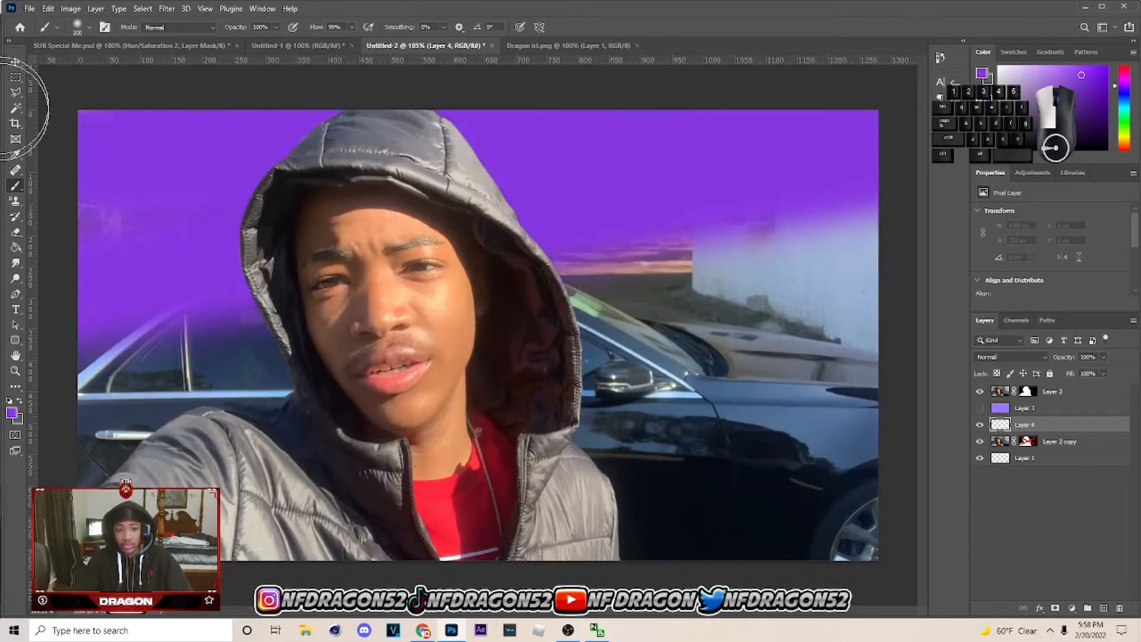
key(bracketright)
key(bracketright)
key(bracketright)
key(bracketright)
mouse_move(138, 239)
mouse_down()
mouse_move(297, 258)
mouse_move(231, 583)
mouse_move(335, 498)
mouse_move(353, 362)
mouse_move(148, 215)
mouse_move(10, 163)
mouse_move(652, 539)
mouse_move(573, 423)
mouse_move(681, 204)
mouse_move(555, 330)
mouse_move(595, 352)
mouse_up()
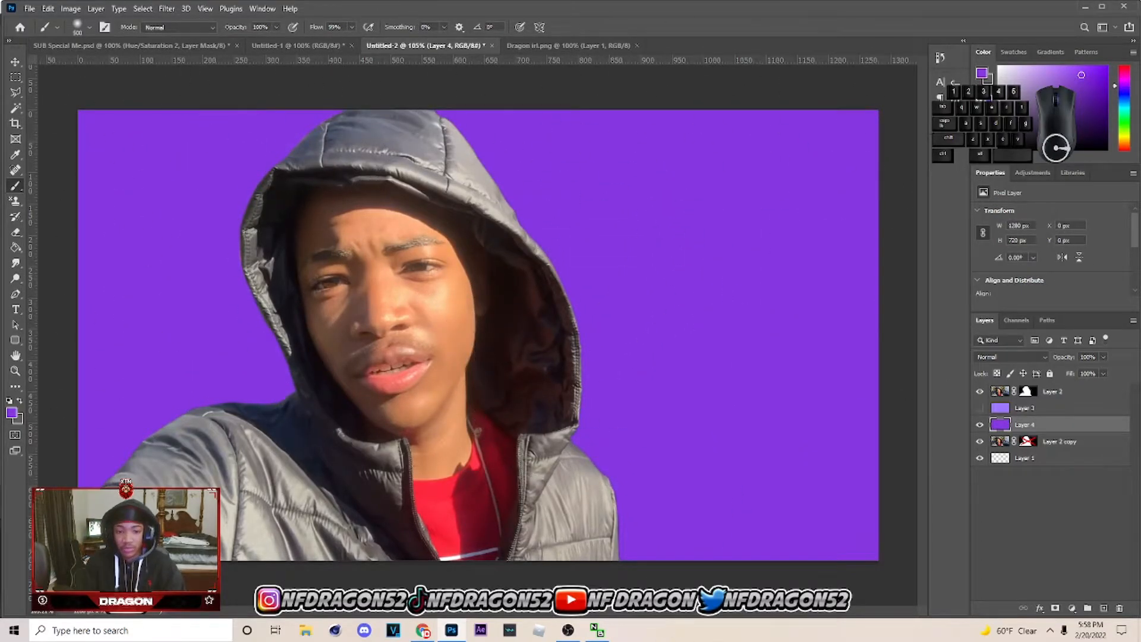
mouse_move(141, 180)
mouse_down()
mouse_move(599, 219)
mouse_move(565, 521)
mouse_move(720, 472)
mouse_up()
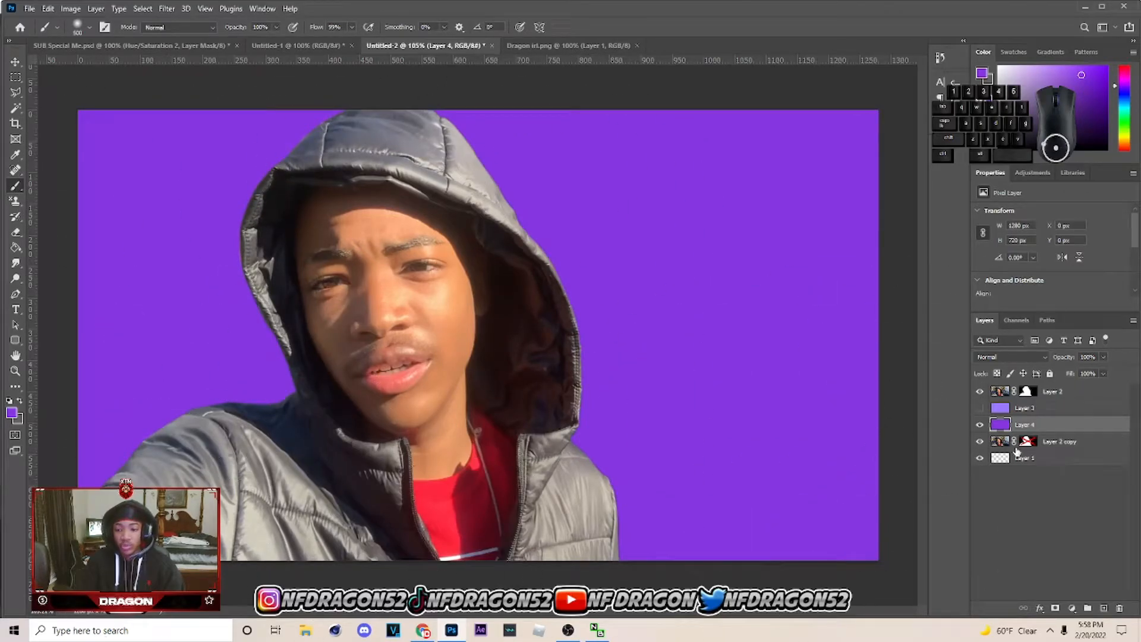
Set the painted purple layer's blend mode to Color.
click(997, 357)
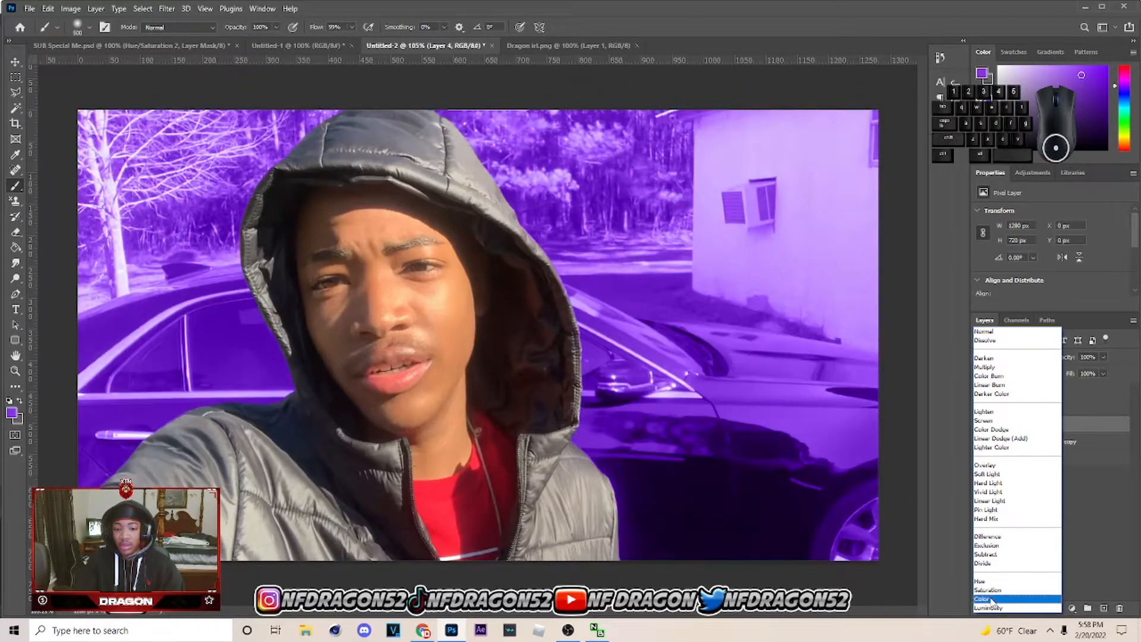
click(992, 600)
click(1004, 410)
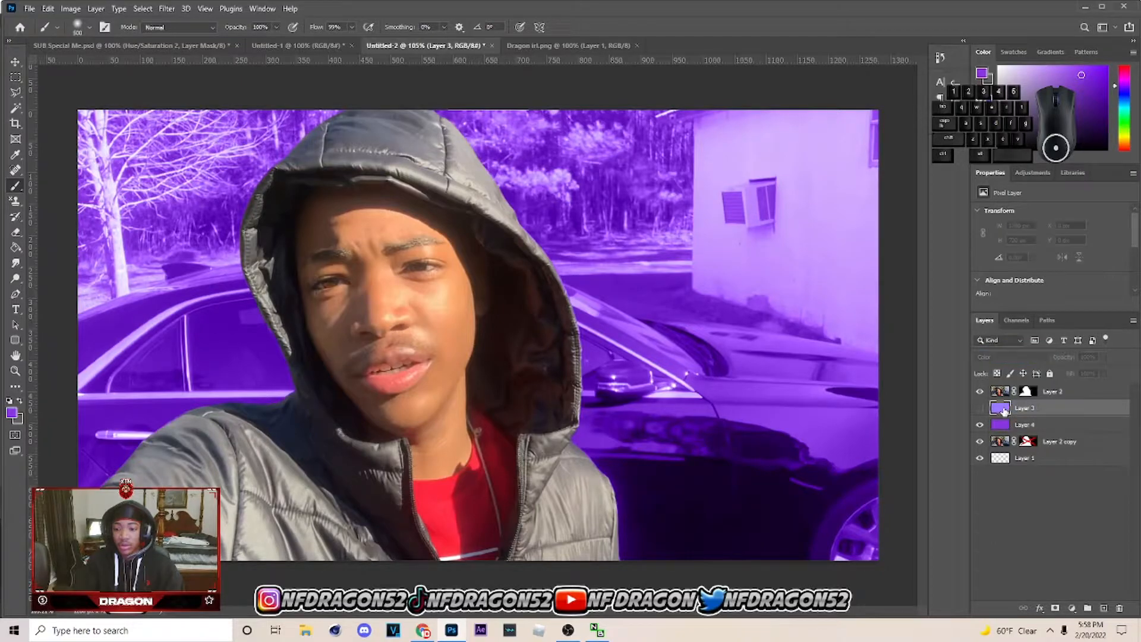
click(1000, 426)
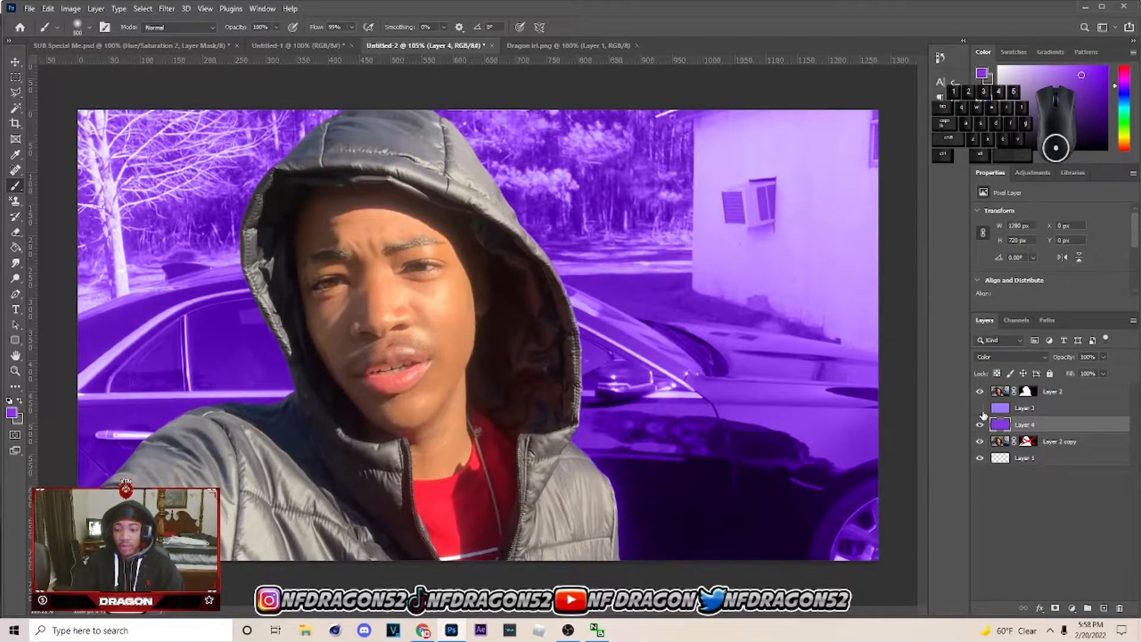
Hide Layer 4, show and select Layer 3 in its place, and compare the photo with that tint off and on.
click(980, 425)
click(980, 408)
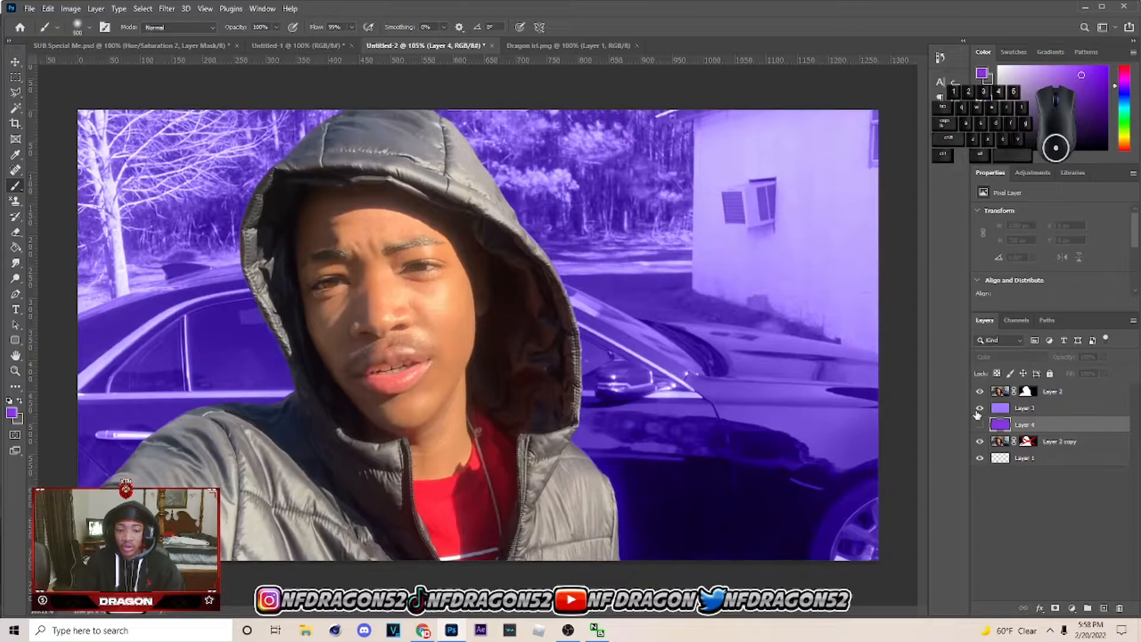
click(1089, 409)
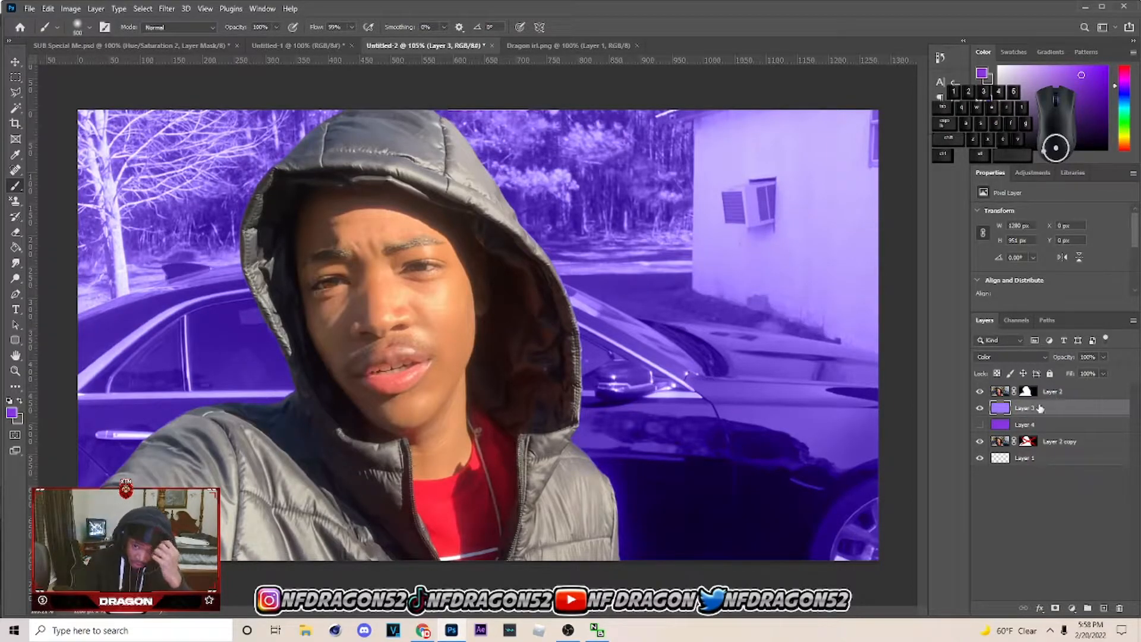
click(979, 409)
click(979, 408)
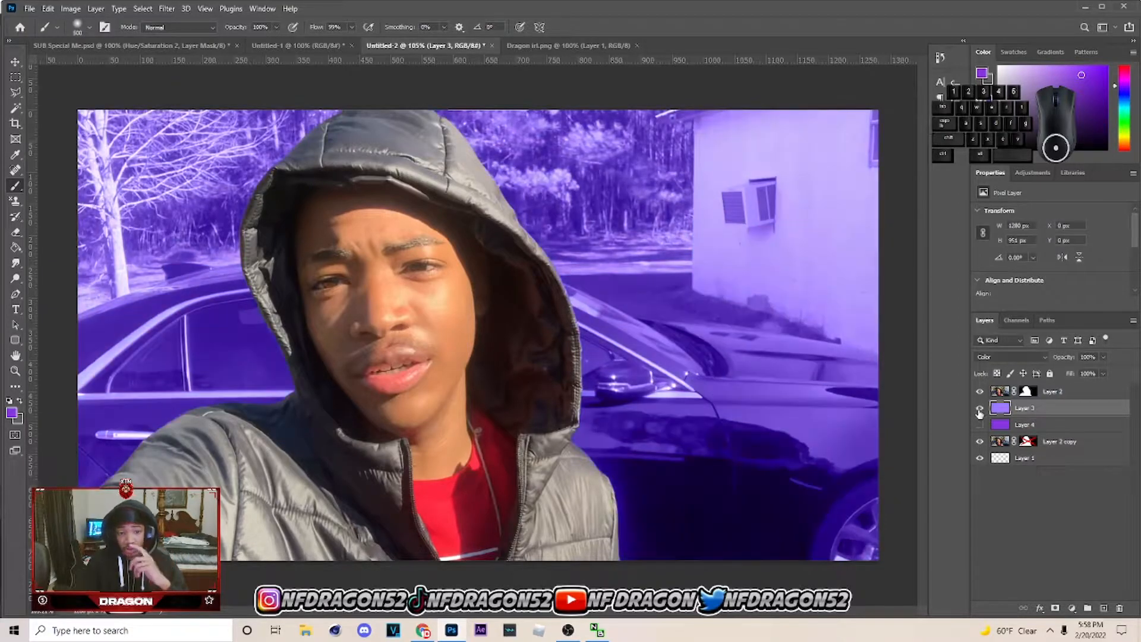
key(ctrl+u)
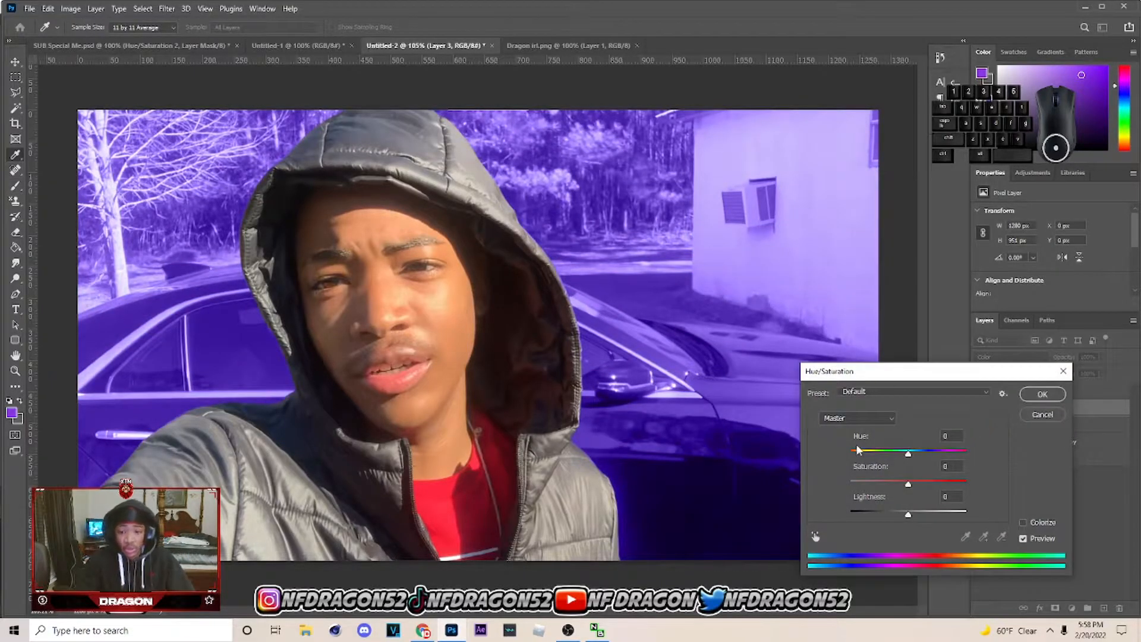
click(1023, 522)
drag(921, 484, 1049, 465)
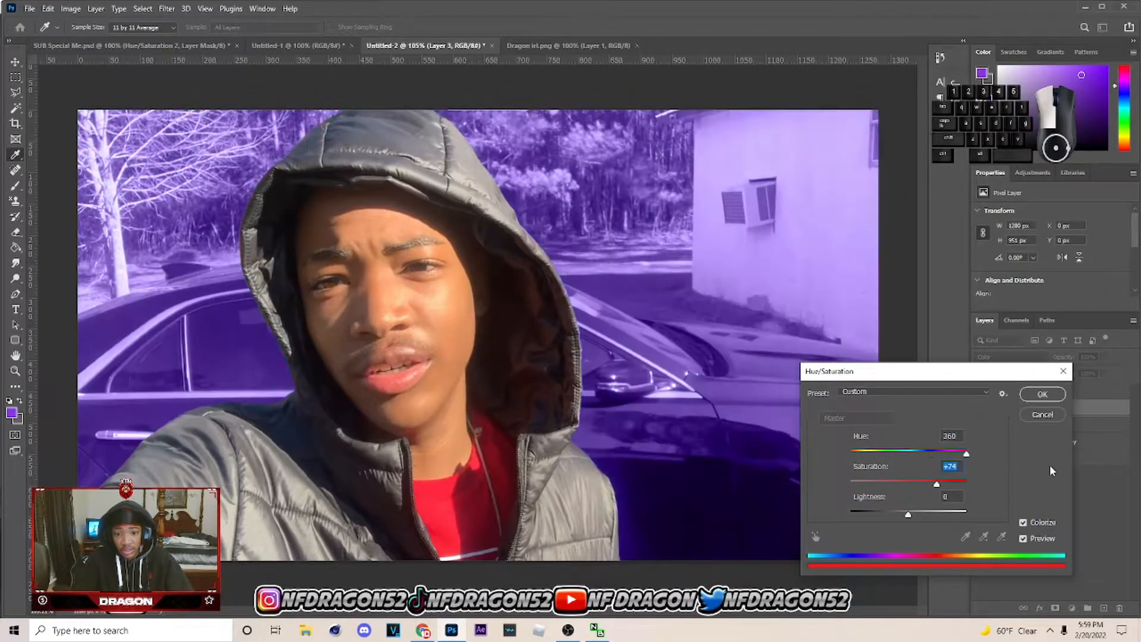
click(1043, 419)
key(ctrl+u)
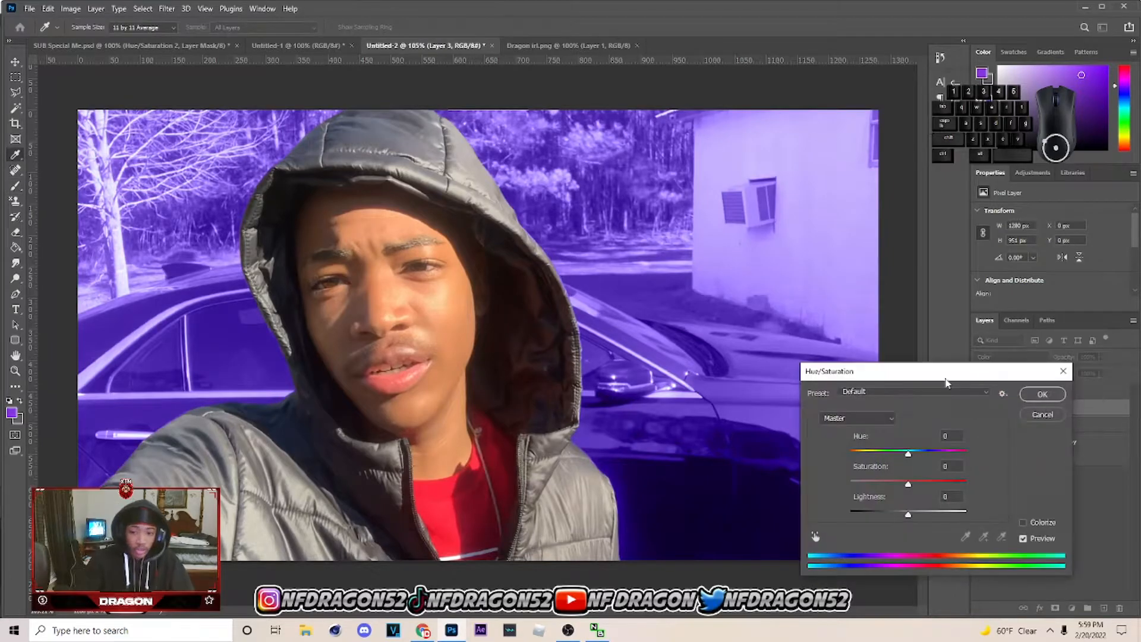
drag(872, 452, 846, 455)
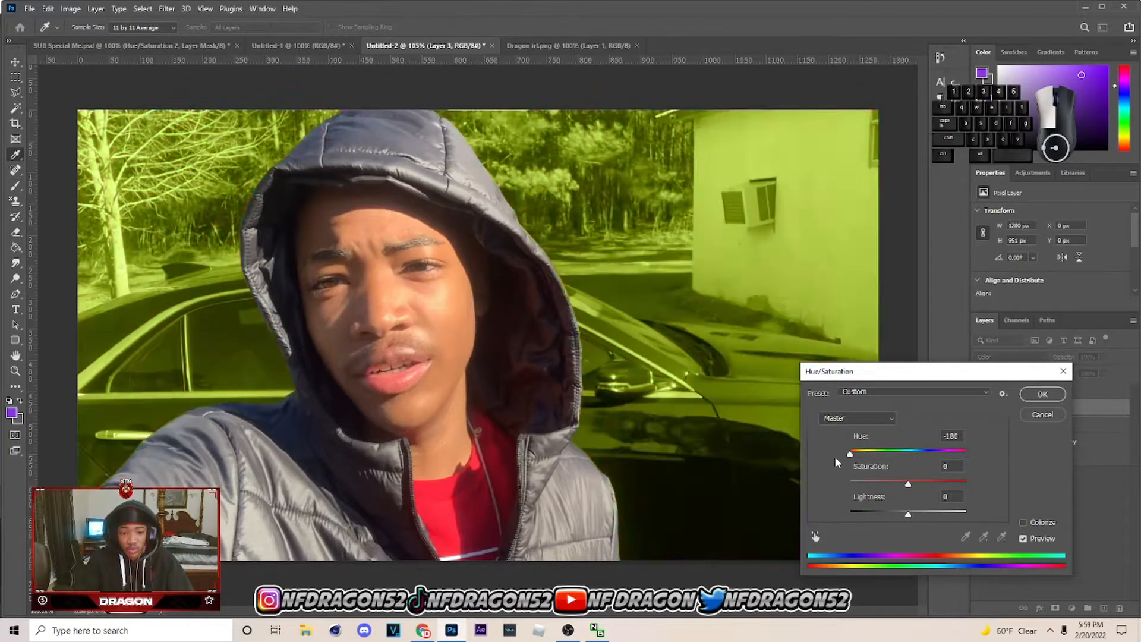
click(1041, 415)
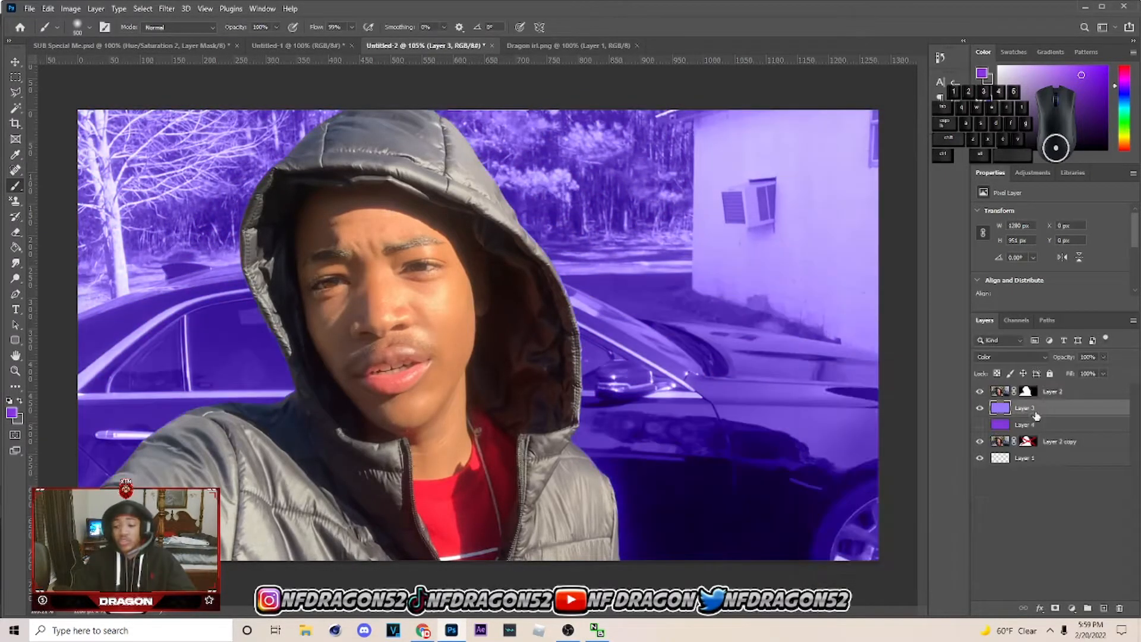
Duplicate Layer 3, move the copy above Layer 2, lower its opacity to about 20%, and hide it.
click(16, 62)
key(ctrl+j)
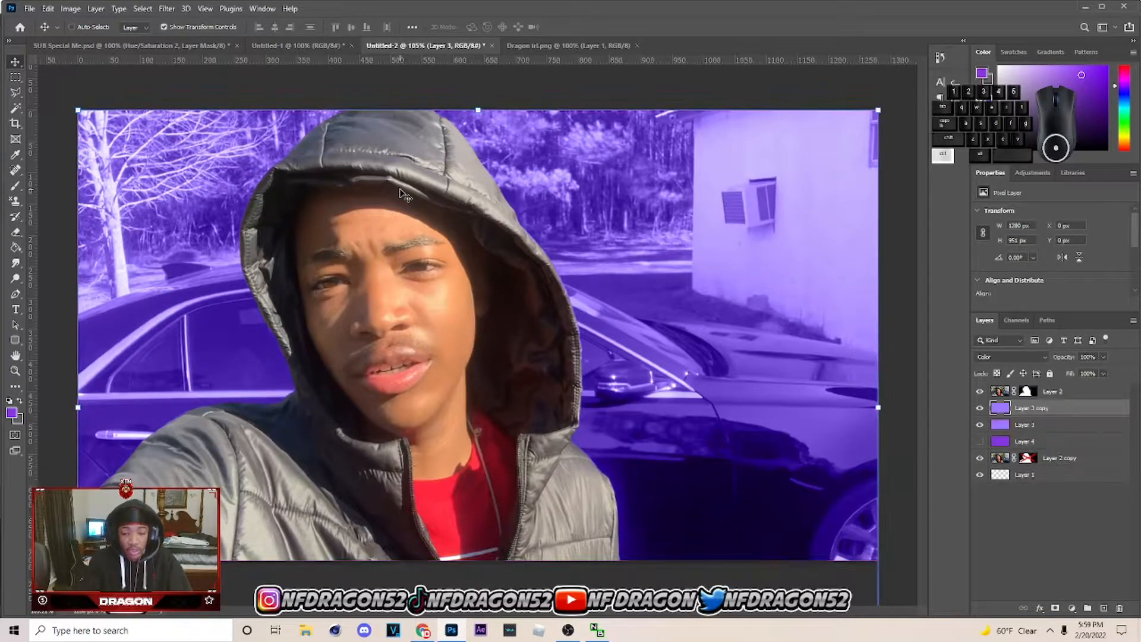
drag(1023, 395, 1061, 373)
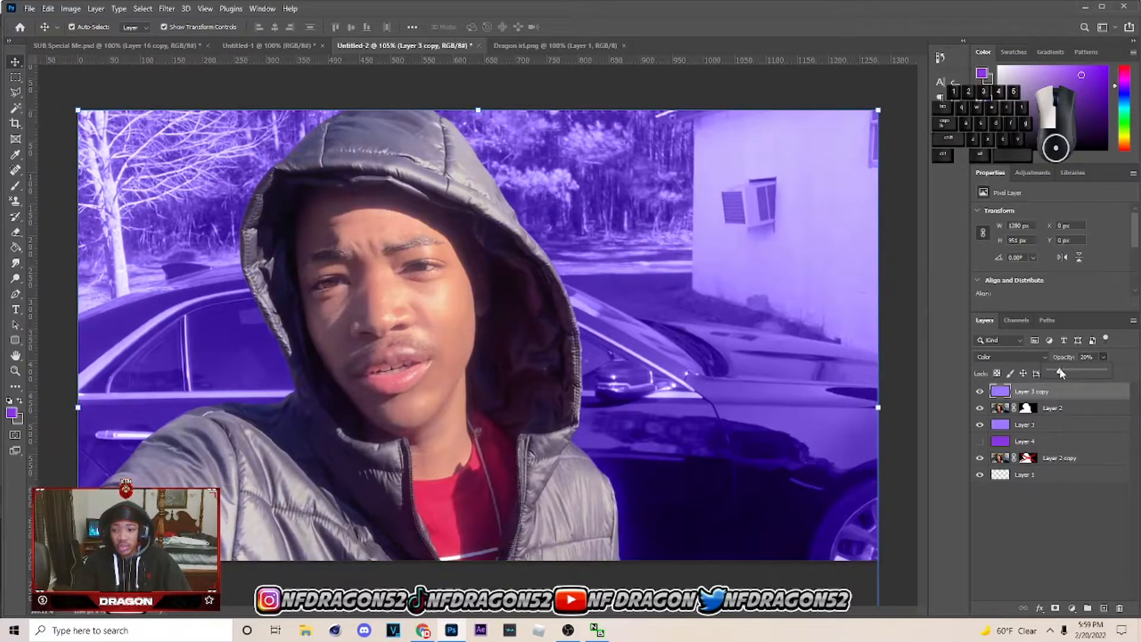
click(1055, 396)
click(980, 392)
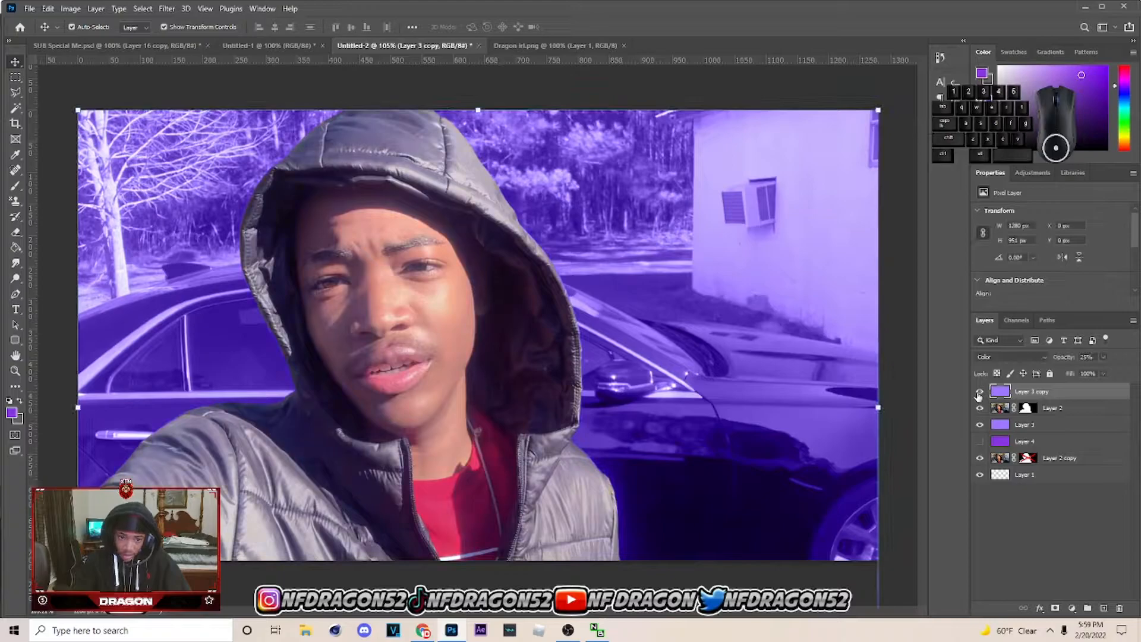
Paste the Layer 16 copy tint above Layer 2 and delete Layer 3 copy and the hidden Layer 4.
key(ctrl+v)
click(1022, 406)
click(1022, 397)
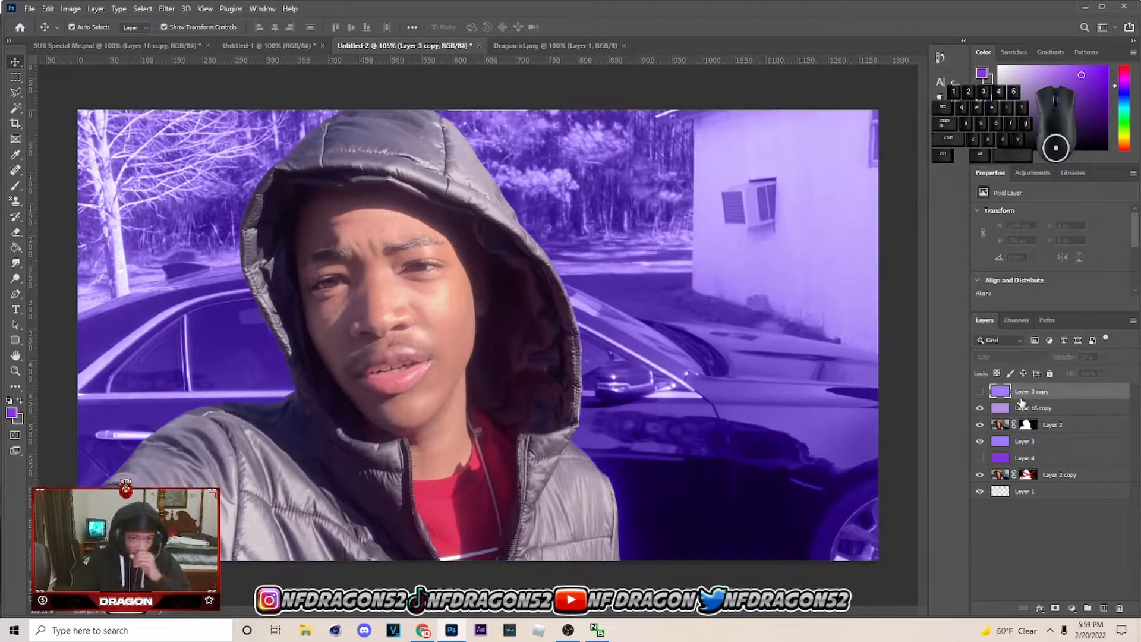
key(Delete)
click(1017, 443)
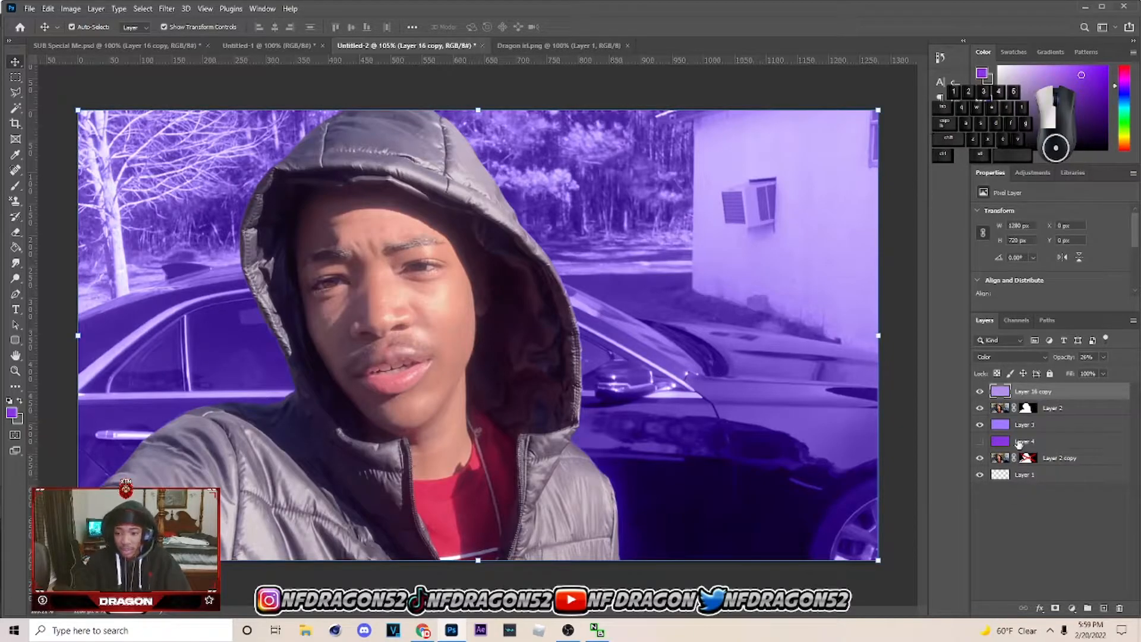
key(Delete)
click(1017, 394)
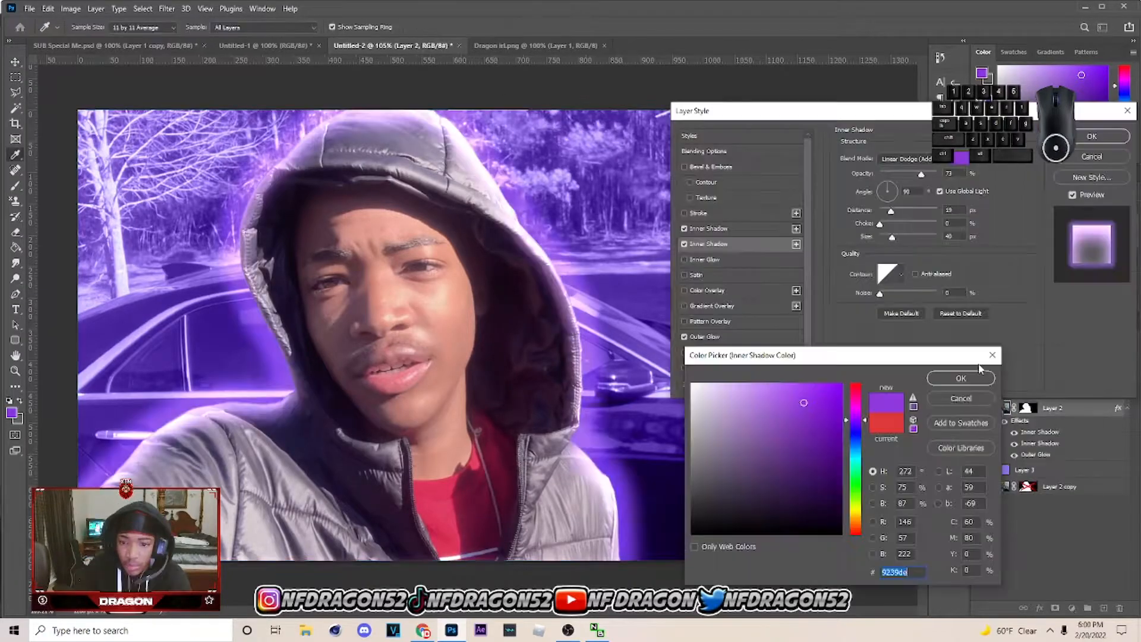
Set the second Inner Shadow's colour to purple #9239de and apply the layer style to Layer 2.
click(977, 377)
drag(949, 119, 665, 123)
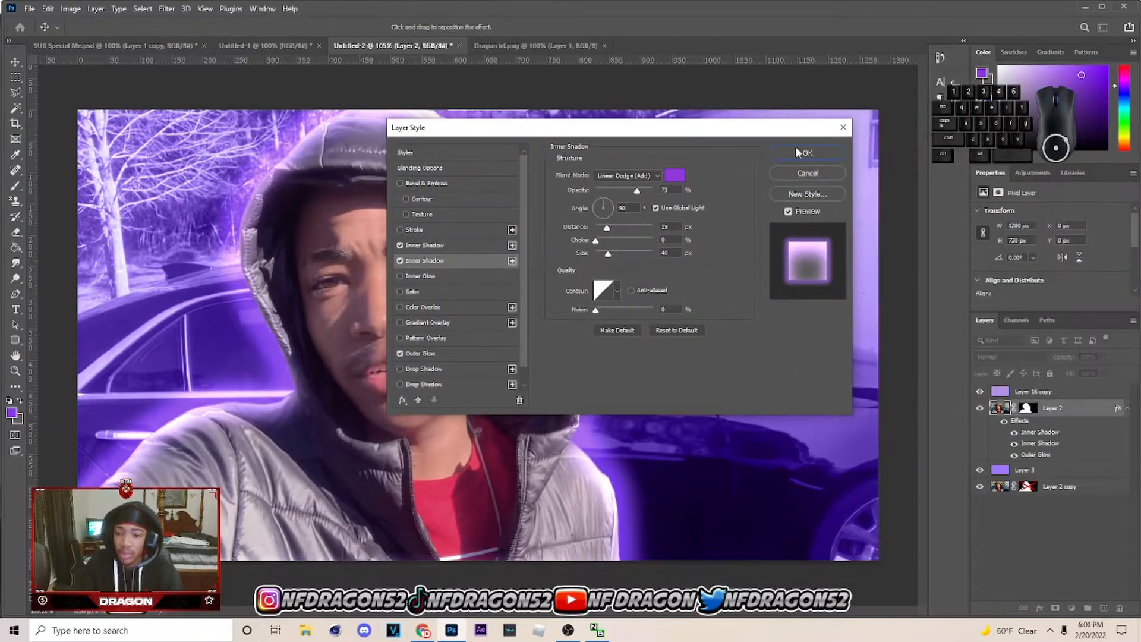
click(804, 151)
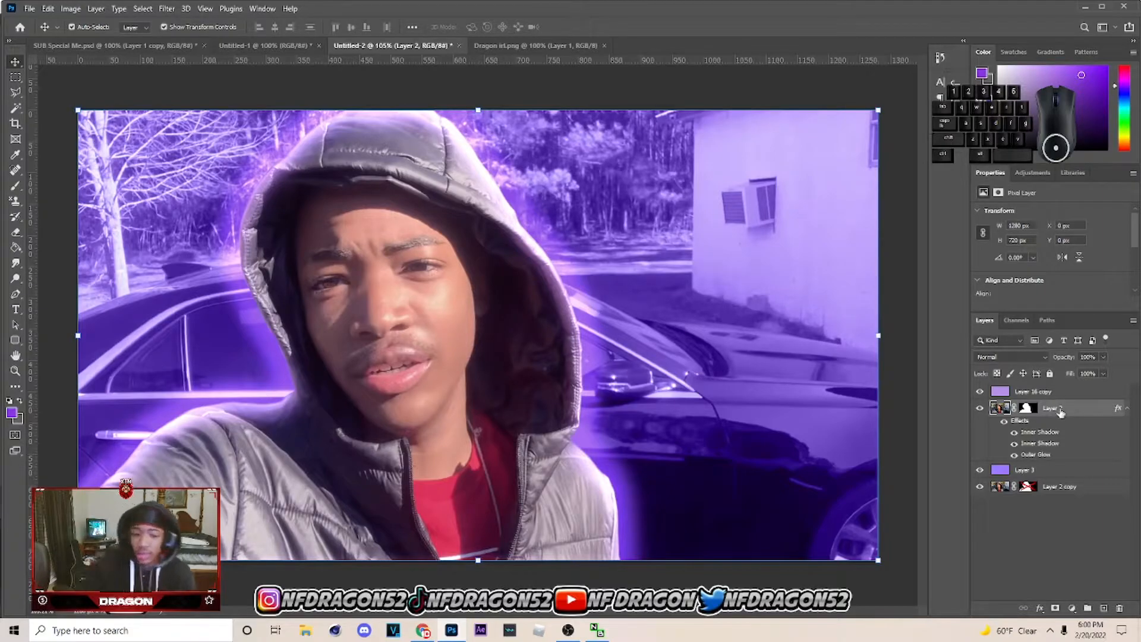
Open Layer 2's blending options, try adding a third Inner Shadow, and delete the extra one.
right_click(1061, 412)
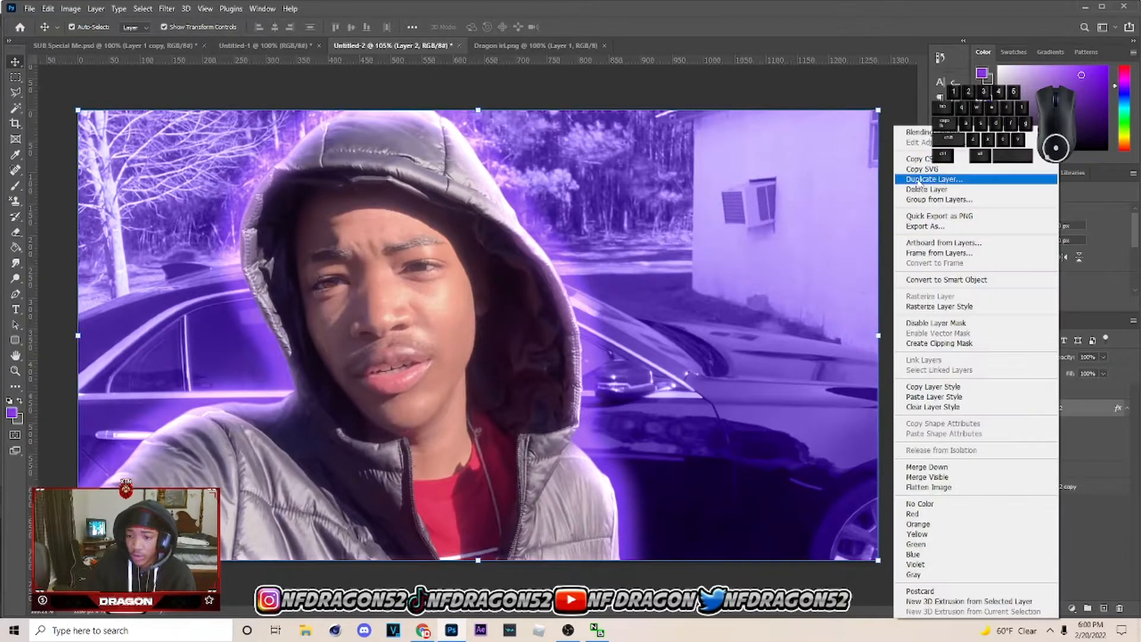
click(918, 132)
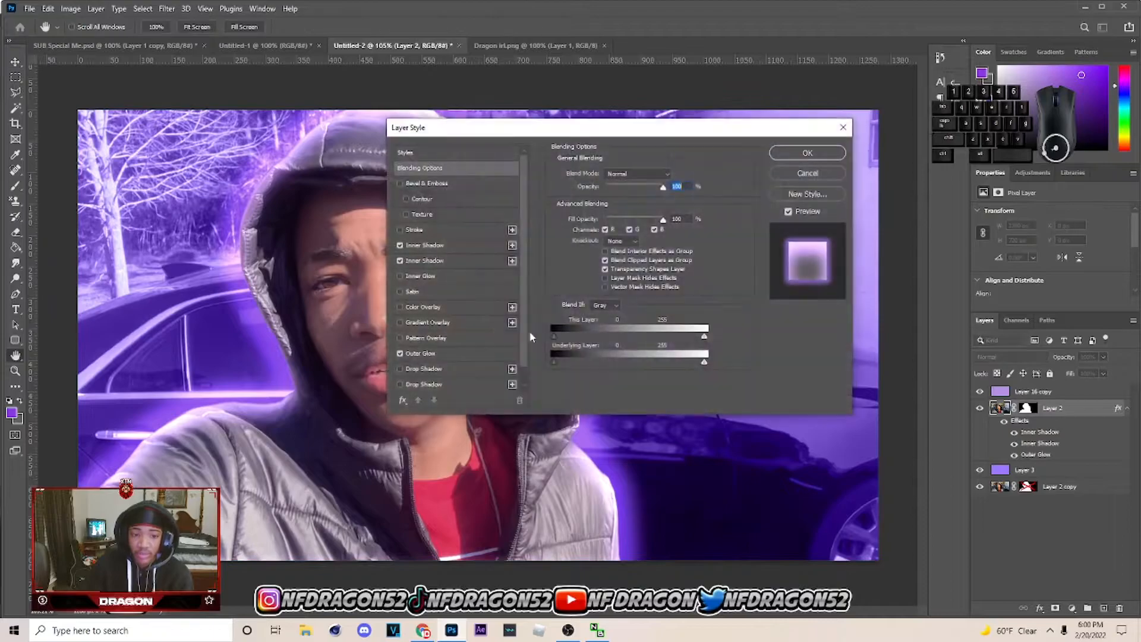
click(447, 246)
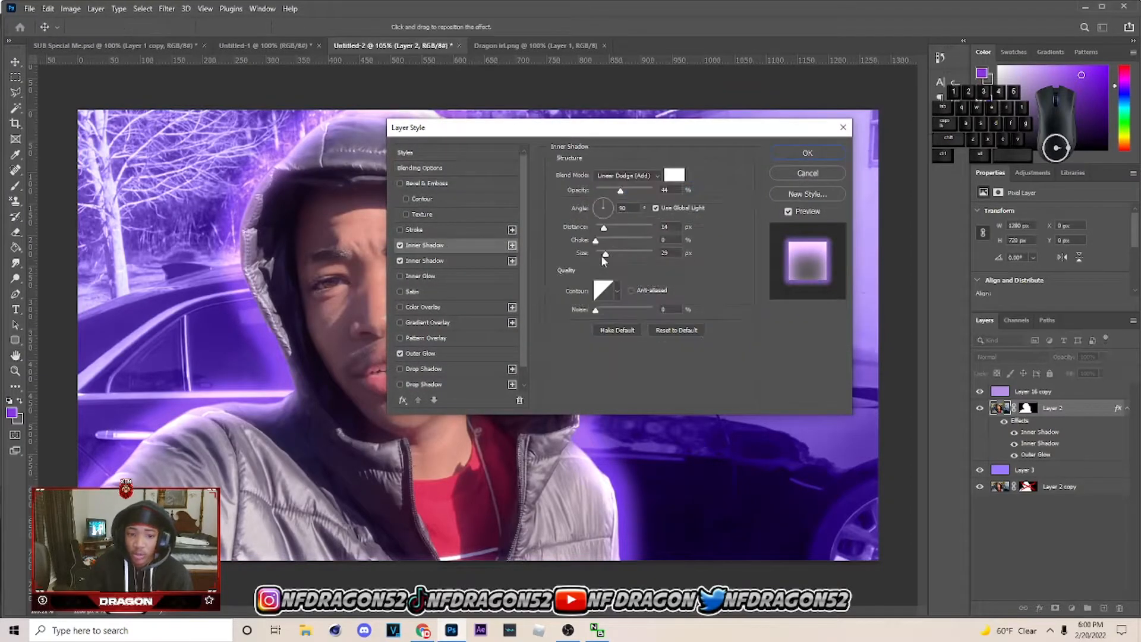
click(512, 261)
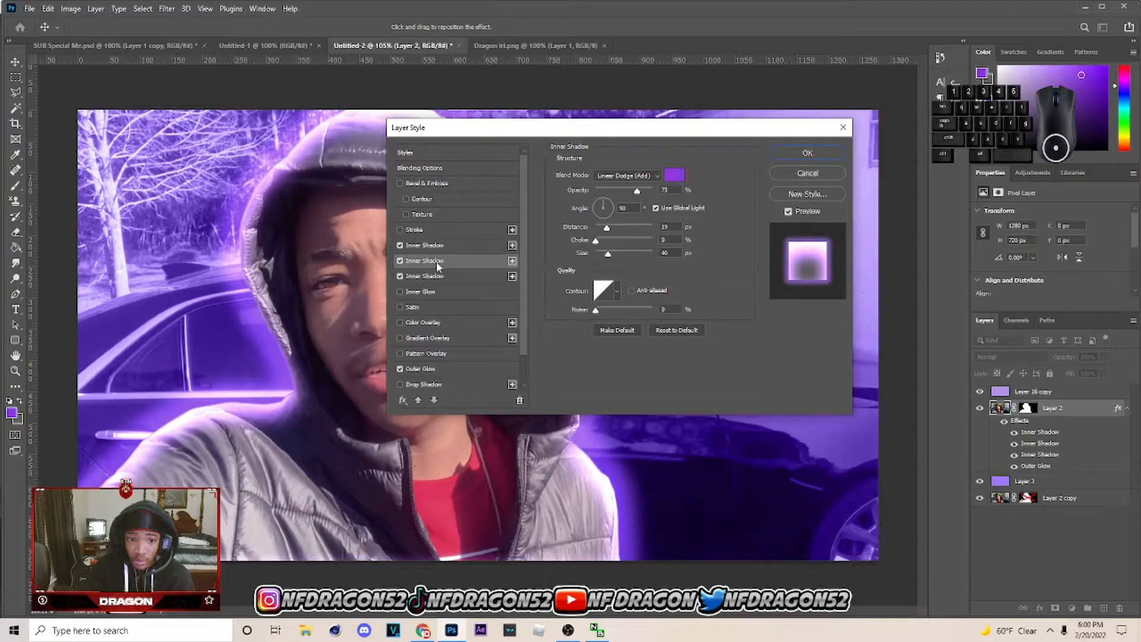
click(519, 399)
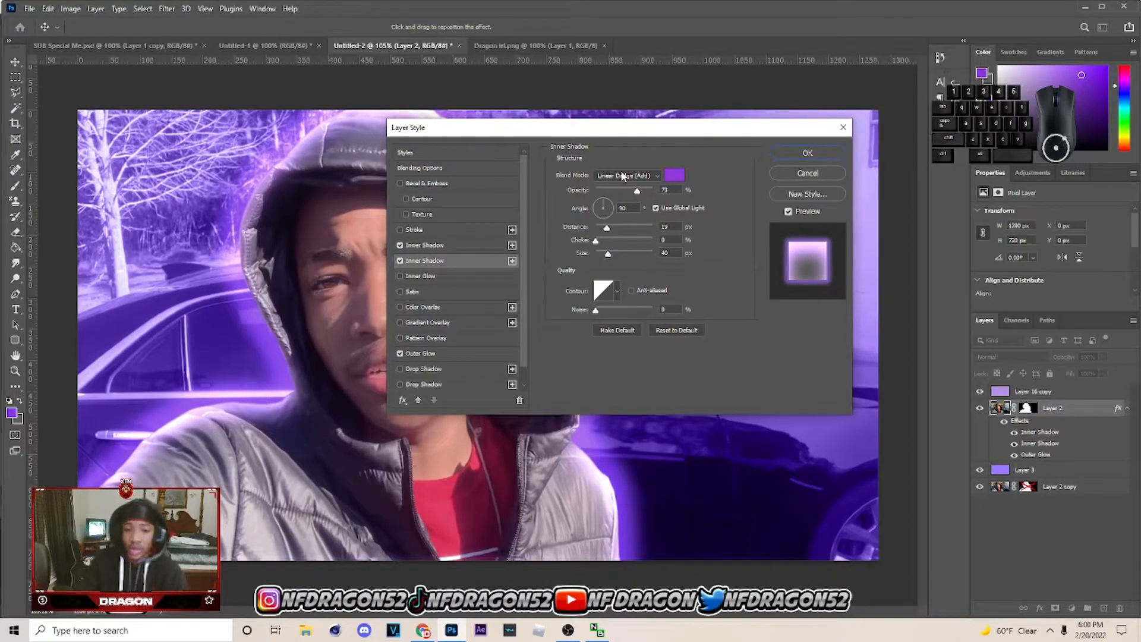
Check the purple Inner Shadow's colour, try raising its distance to about 43 px, and undo that change.
click(674, 175)
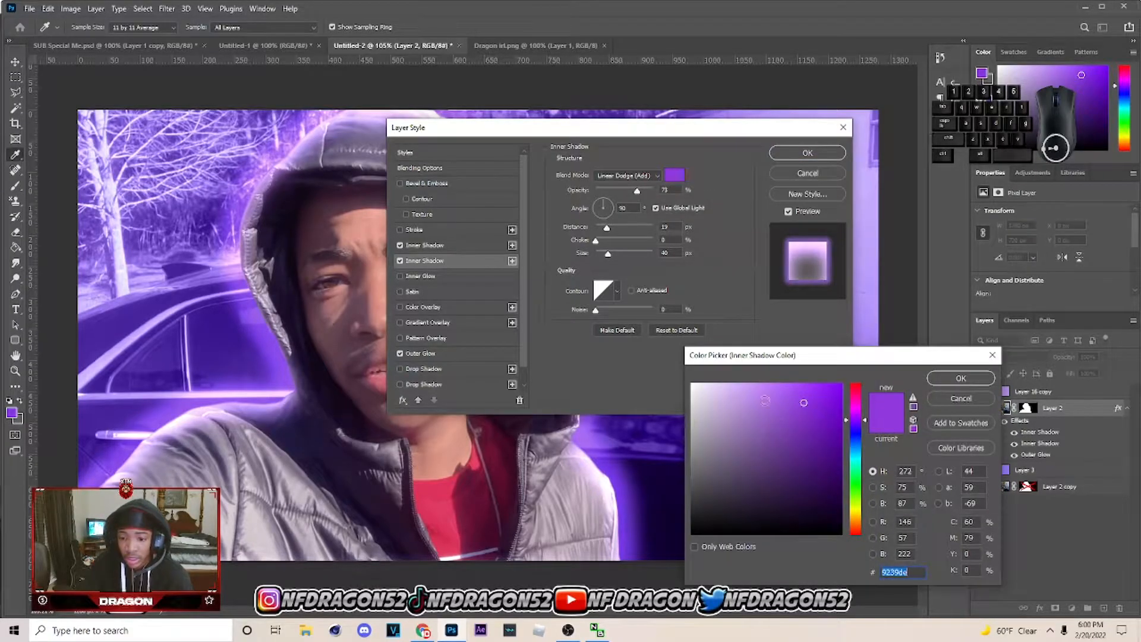
click(944, 400)
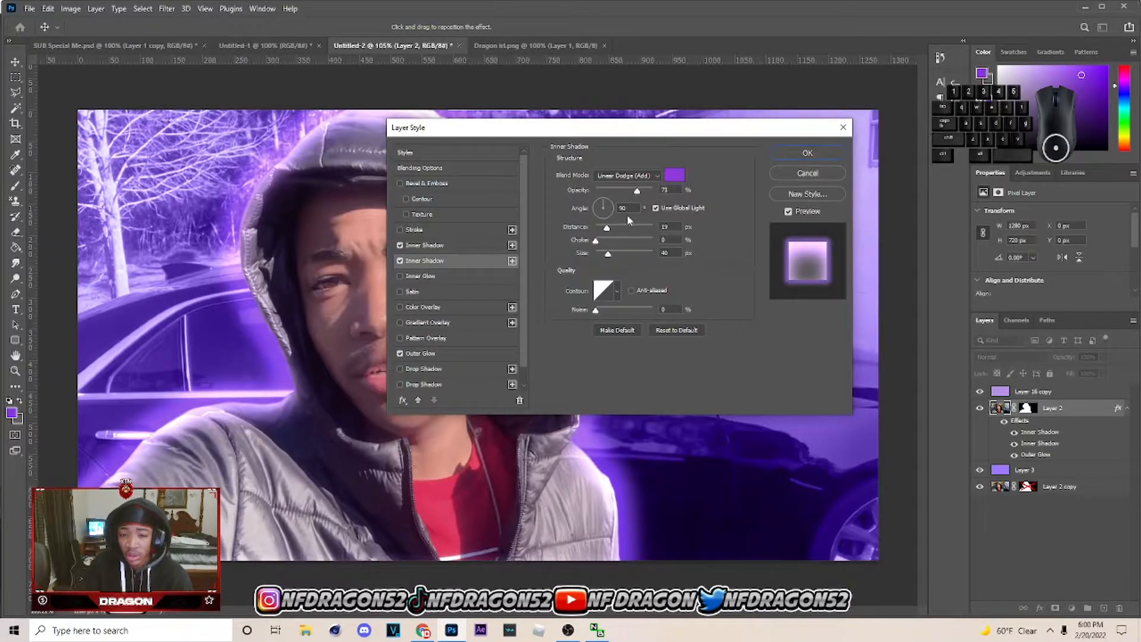
click(596, 226)
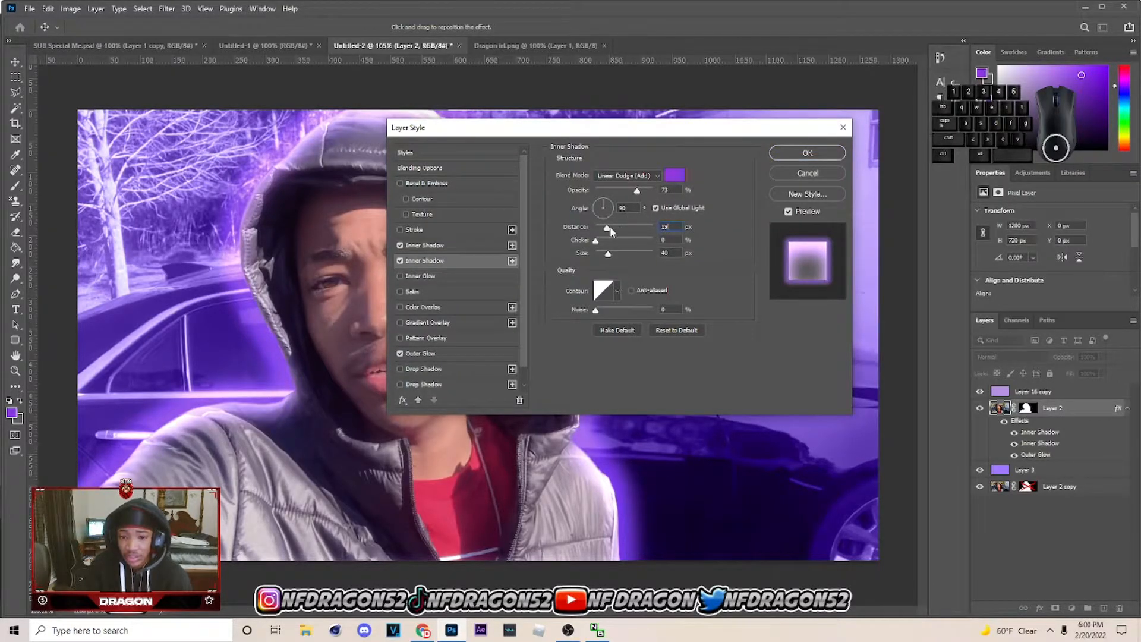
drag(606, 231, 622, 231)
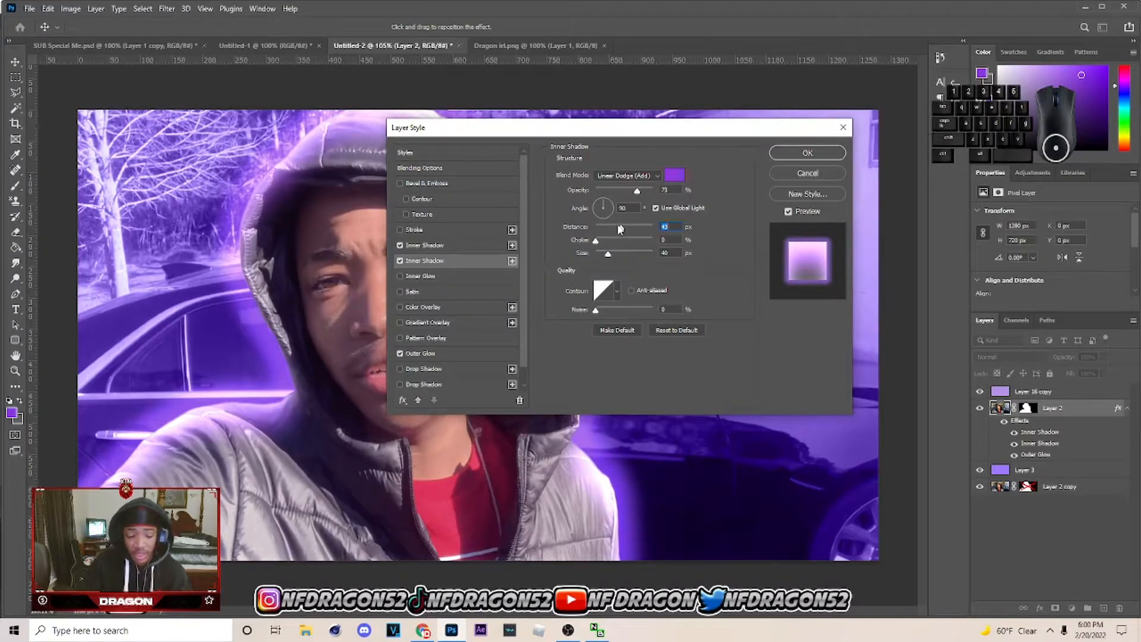
key(ctrl+z)
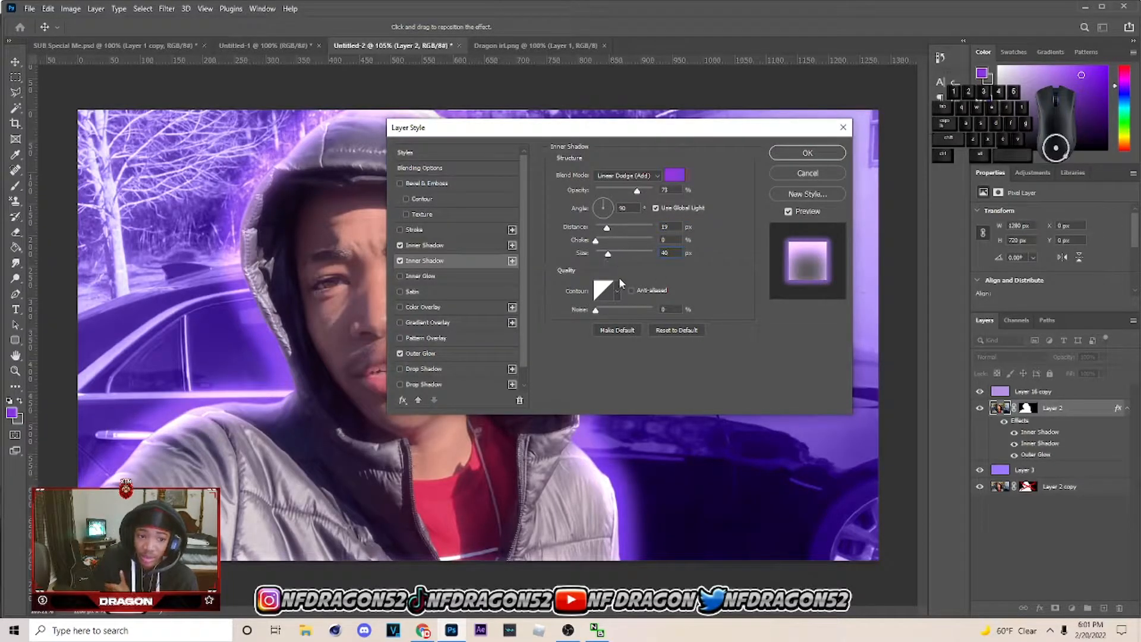
Review the settings of both Inner Shadows and the Outer Glow with its colour, and close the layer style.
click(446, 248)
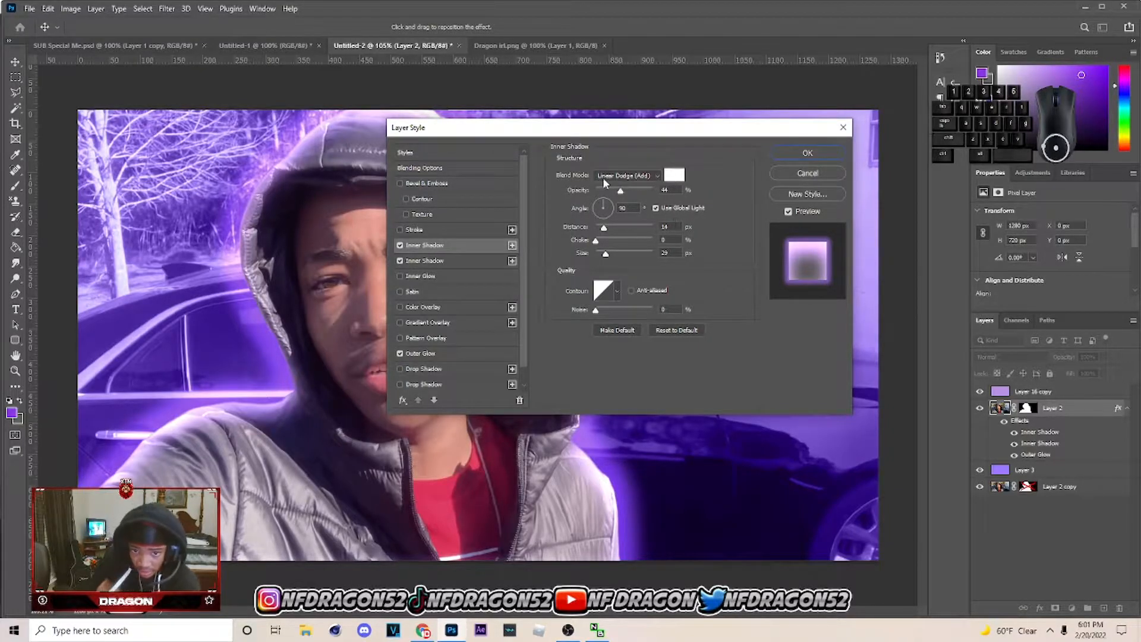
click(470, 261)
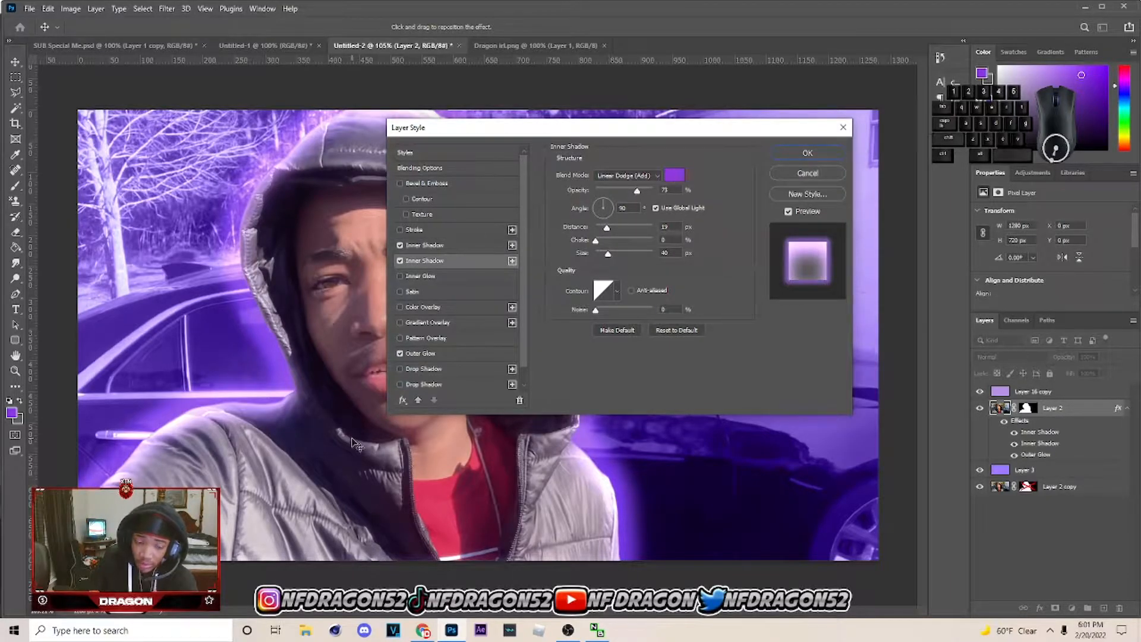
click(434, 354)
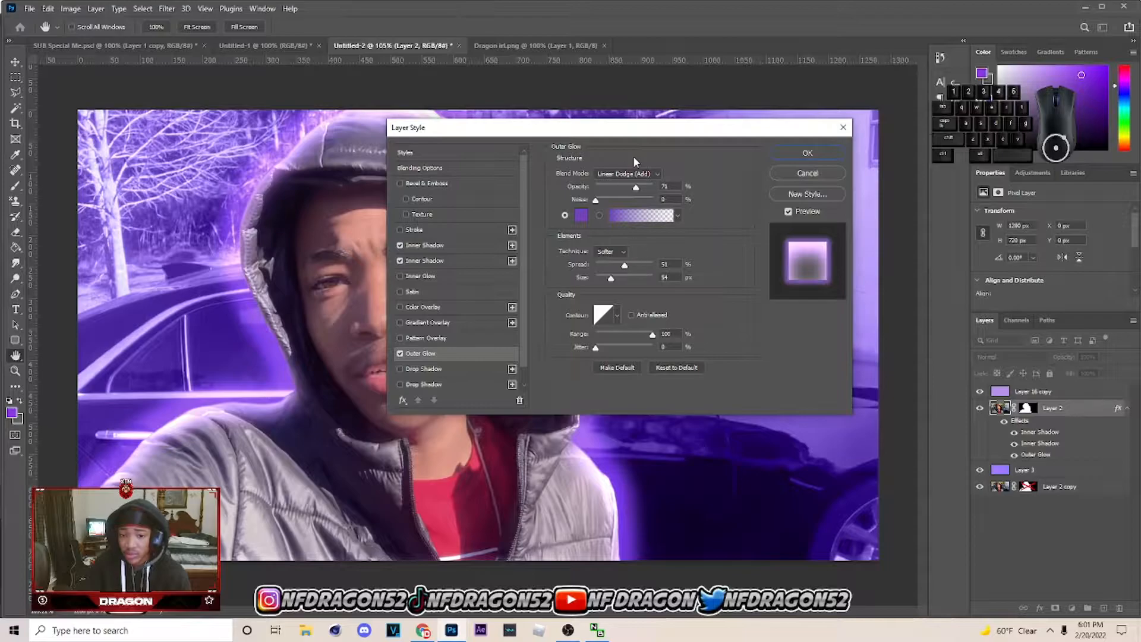
click(583, 216)
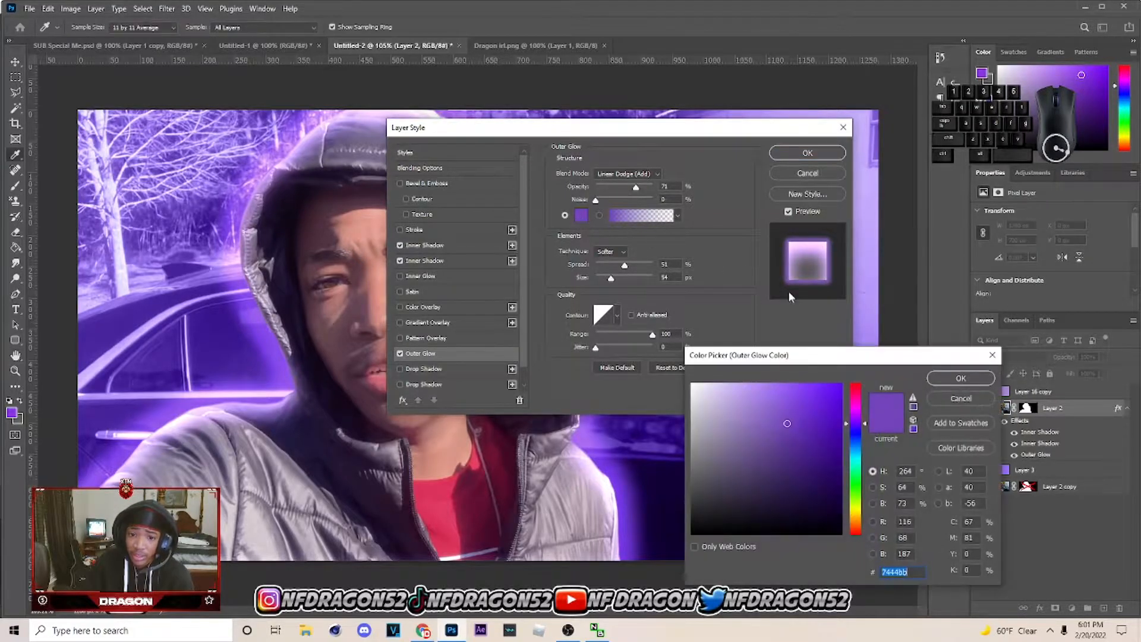
click(826, 406)
click(971, 403)
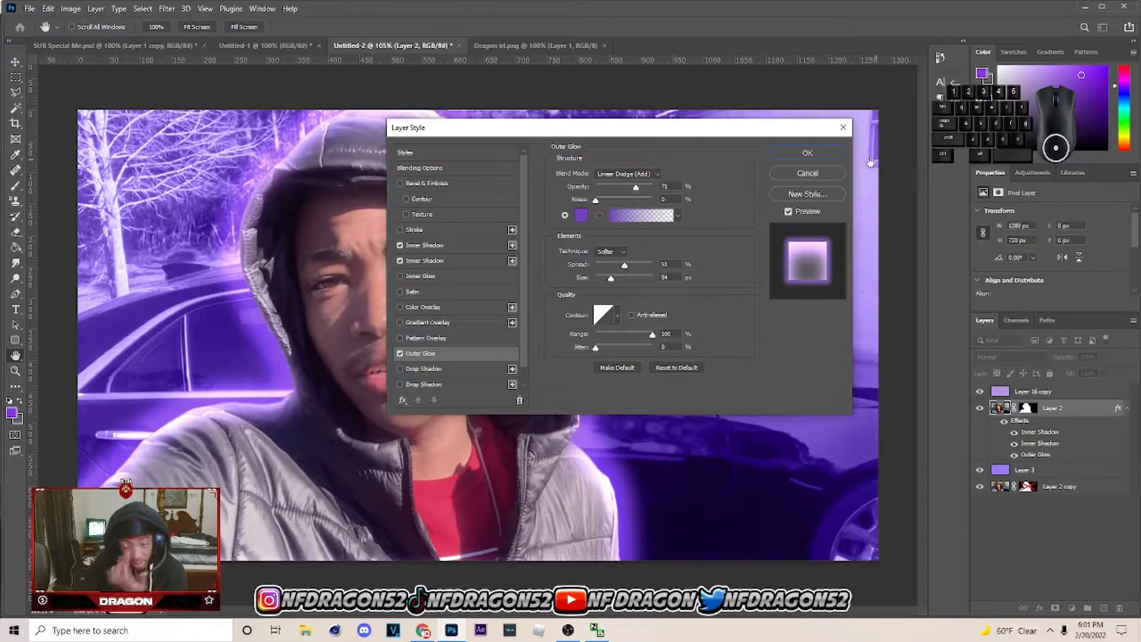
click(823, 153)
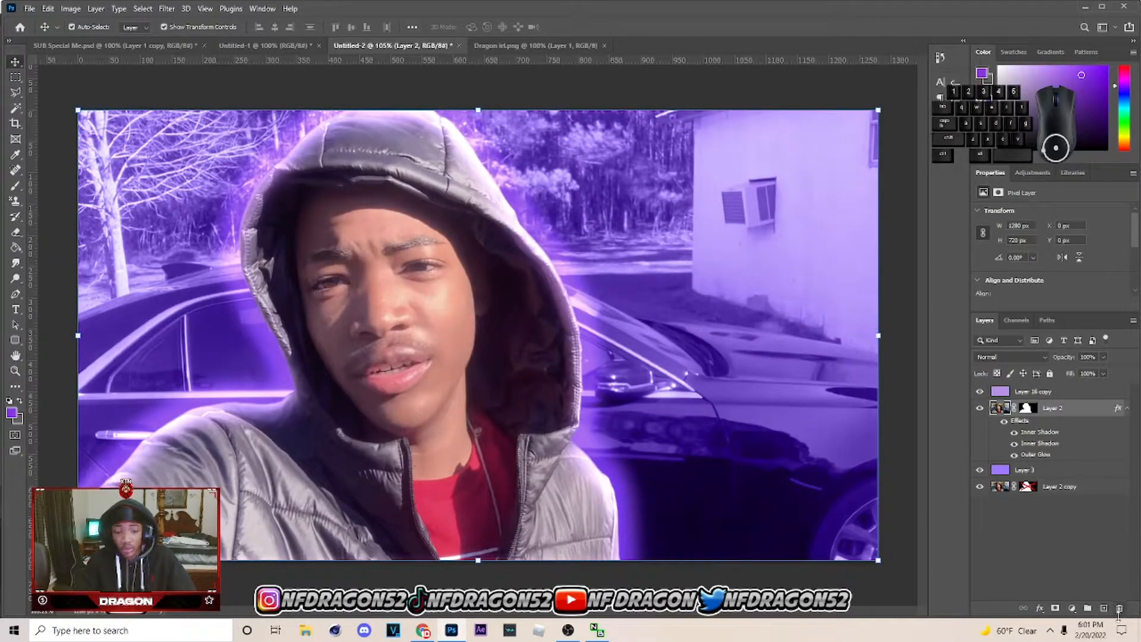
Add a Brightness/Contrast adjustment above Layer 2, clip it to that layer, and raise the brightness slightly.
click(1072, 609)
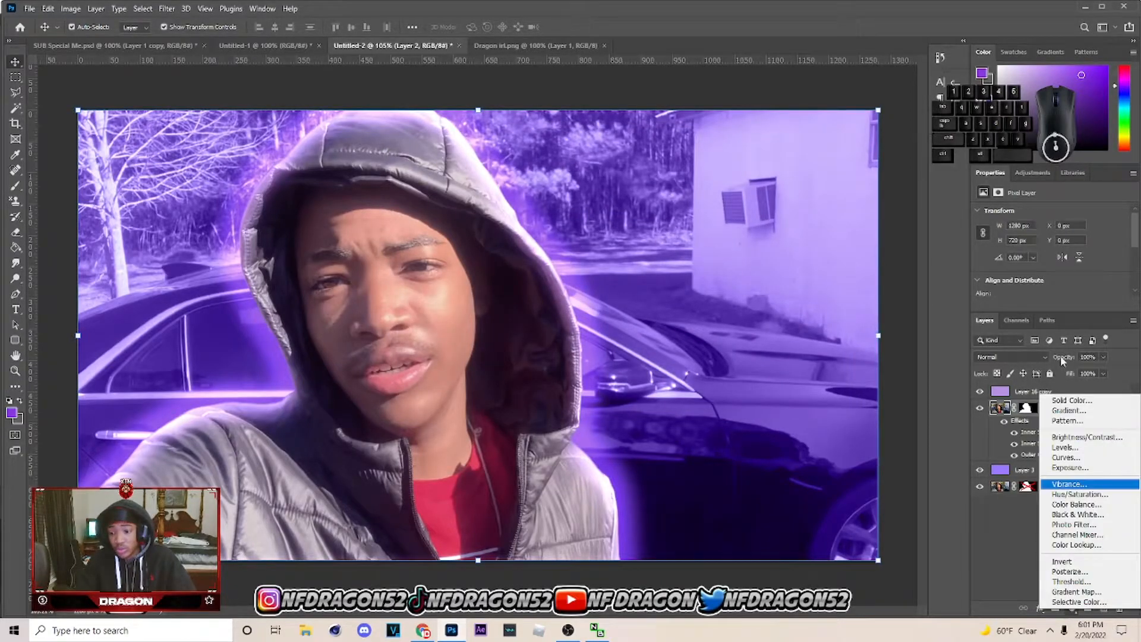
click(1086, 437)
click(1050, 304)
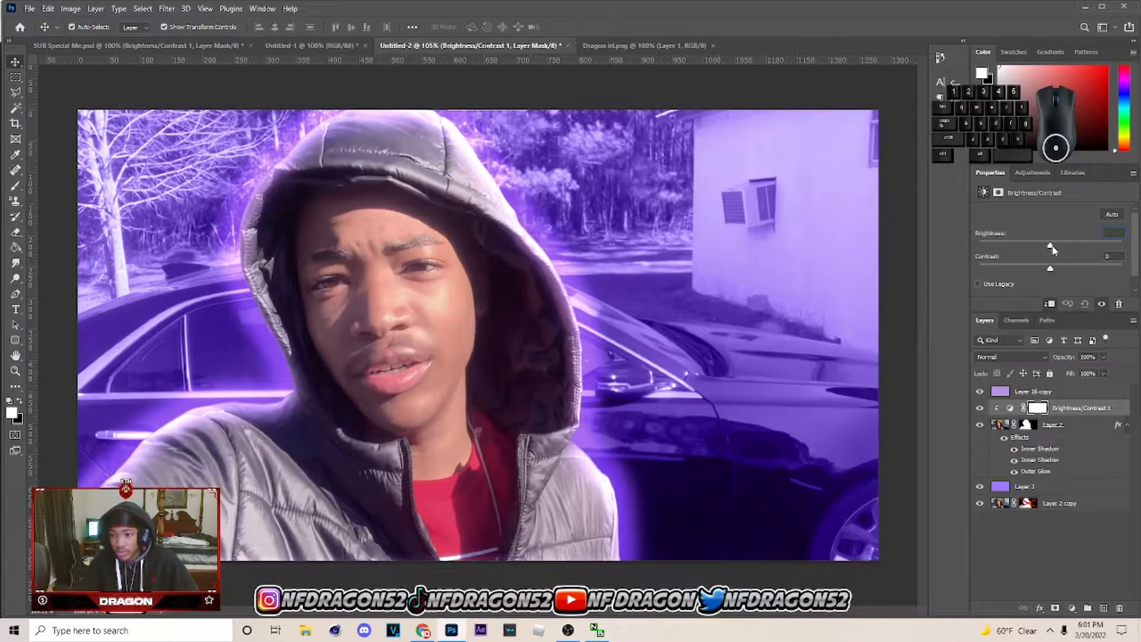
drag(1050, 245, 1061, 249)
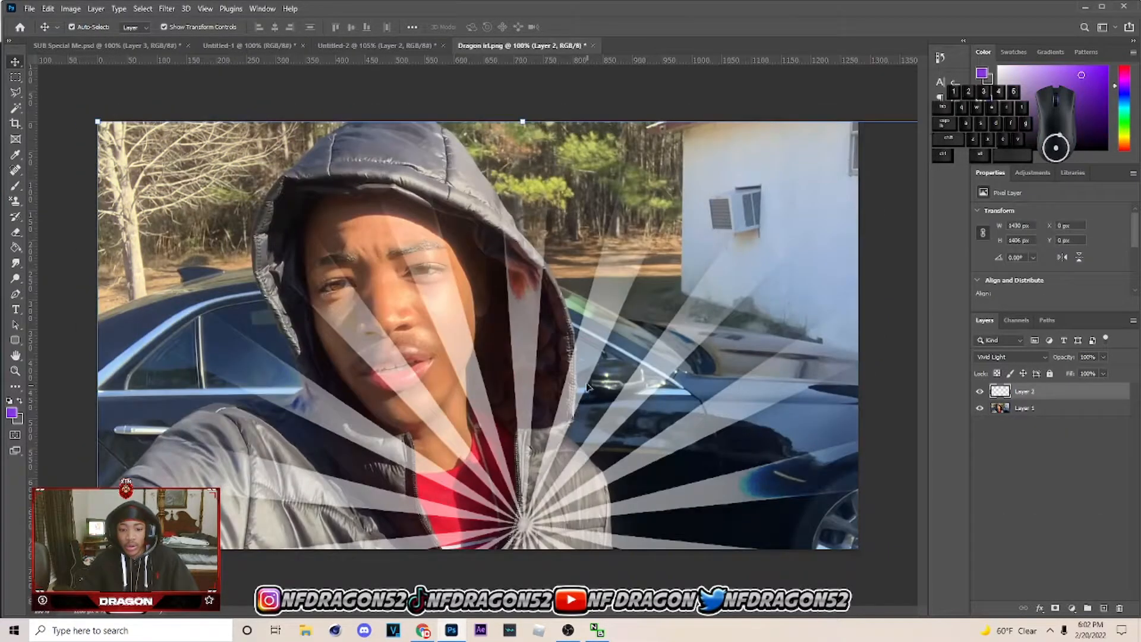
Move the sunburst rays layer in Dragon irl.png to about X -58 px, Y -285 px, centring it beside the face.
drag(558, 362, 518, 198)
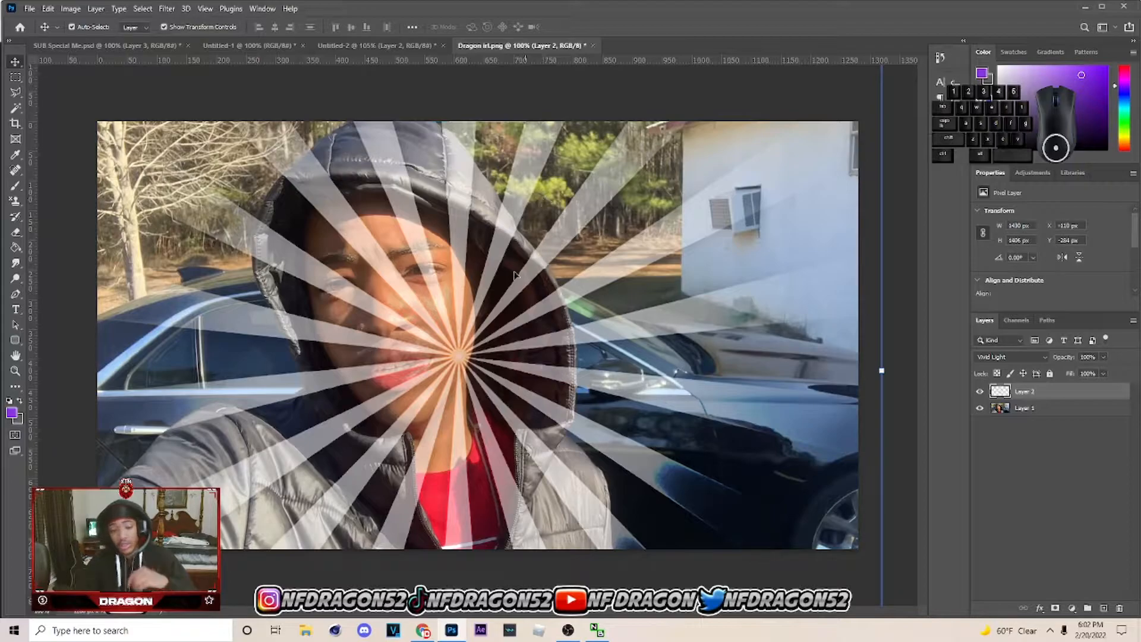
drag(468, 369, 510, 365)
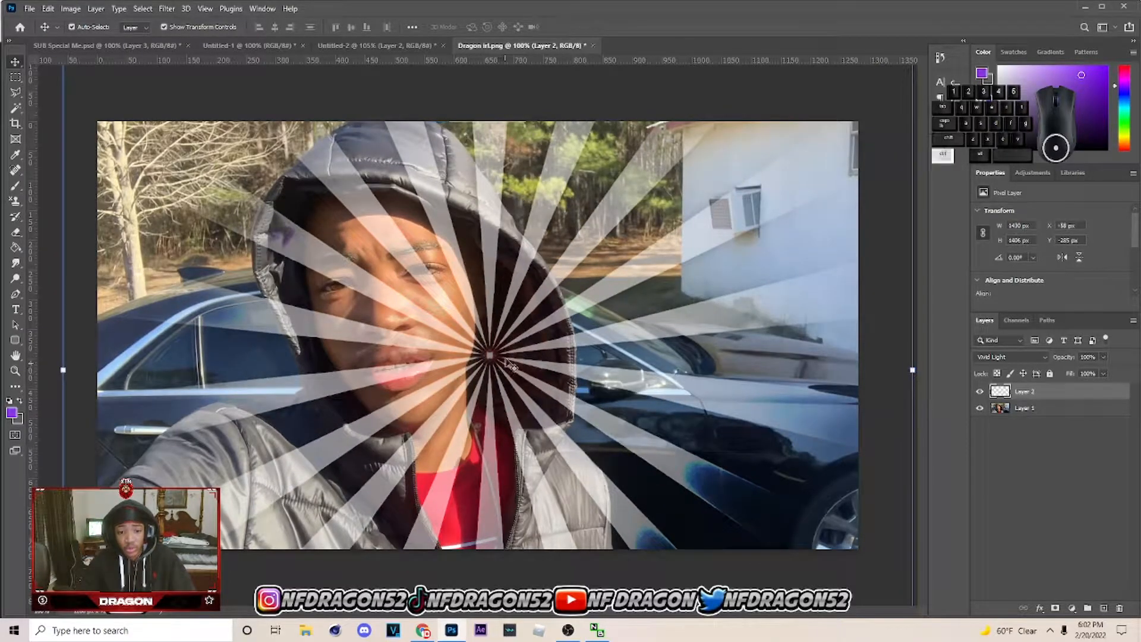
click(29, 8)
click(562, 304)
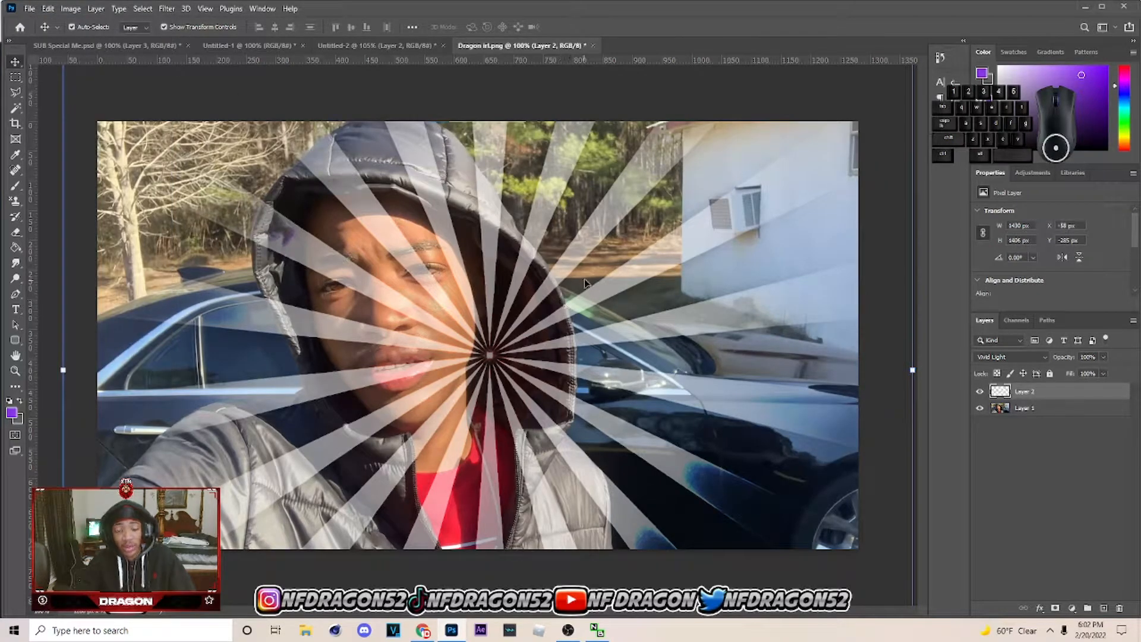
Paste the sunburst rays into the Untitled-2 document directly above Layer 3.
click(248, 46)
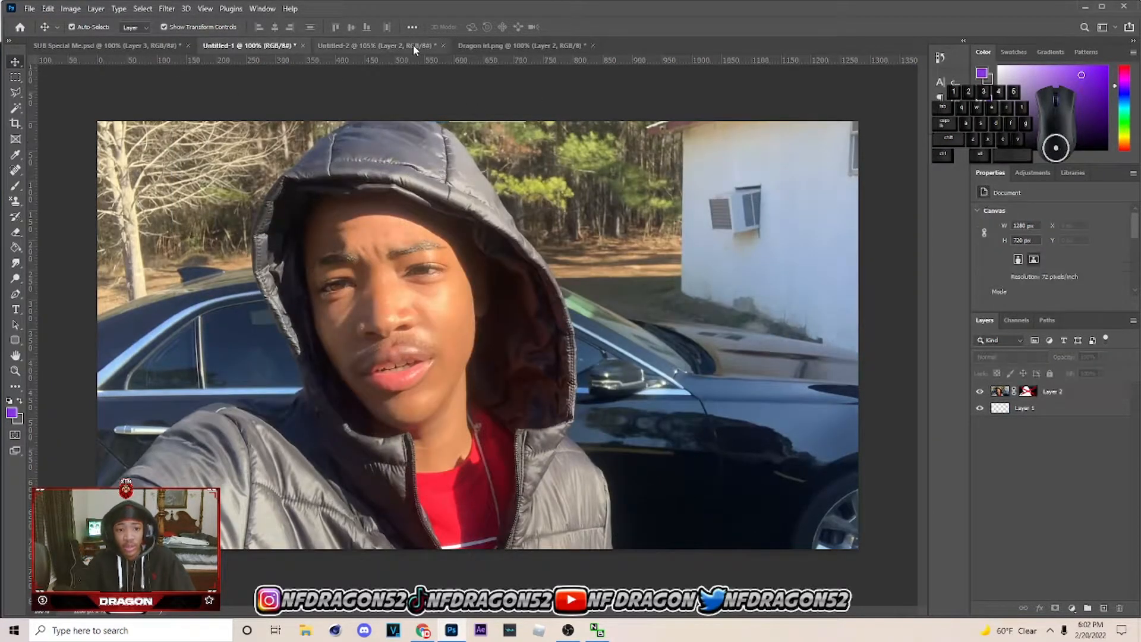
click(414, 47)
click(1056, 491)
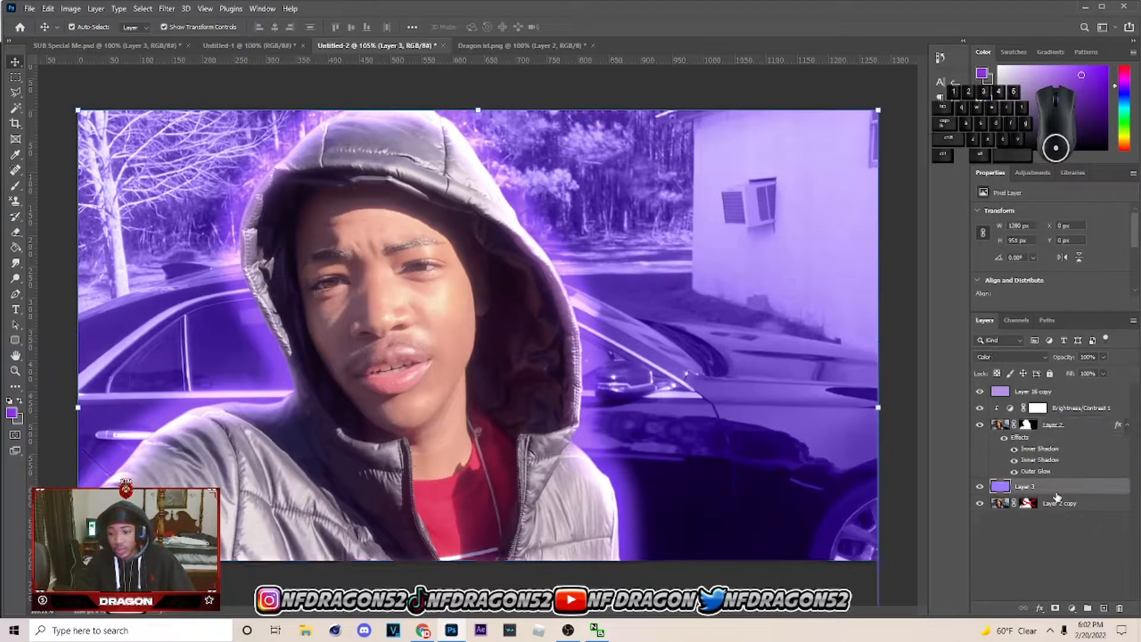
key(ctrl+v)
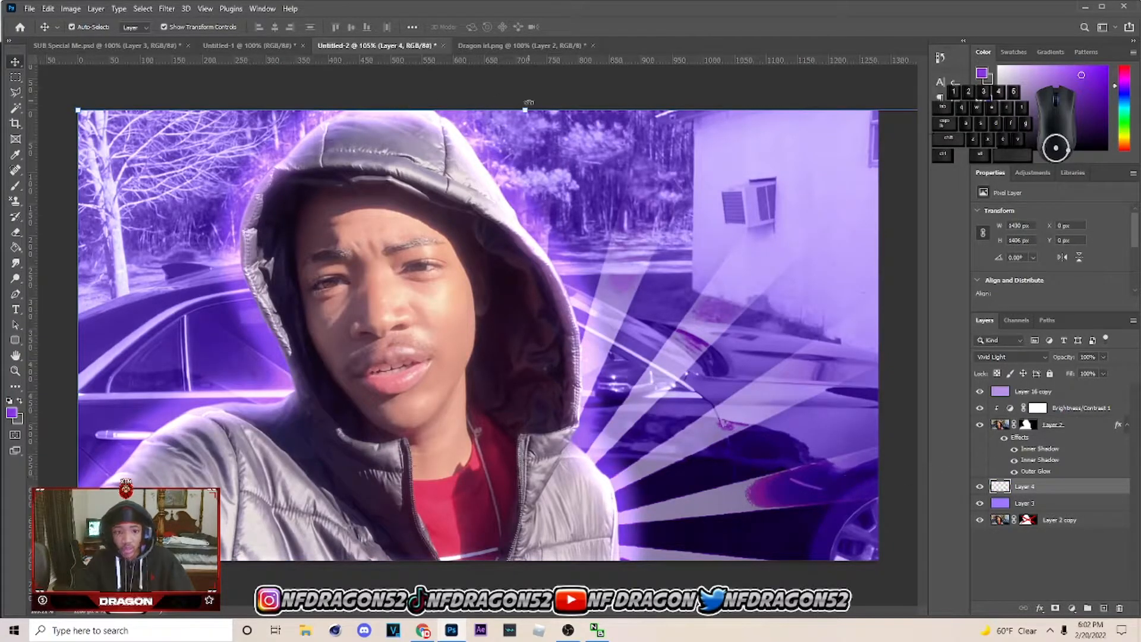
Move the pasted rays behind the person to about X -220 px, Y -89 px, keeping the Vivid Light blend mode.
key(ctrl+t)
drag(620, 360, 483, 308)
click(591, 26)
click(1012, 357)
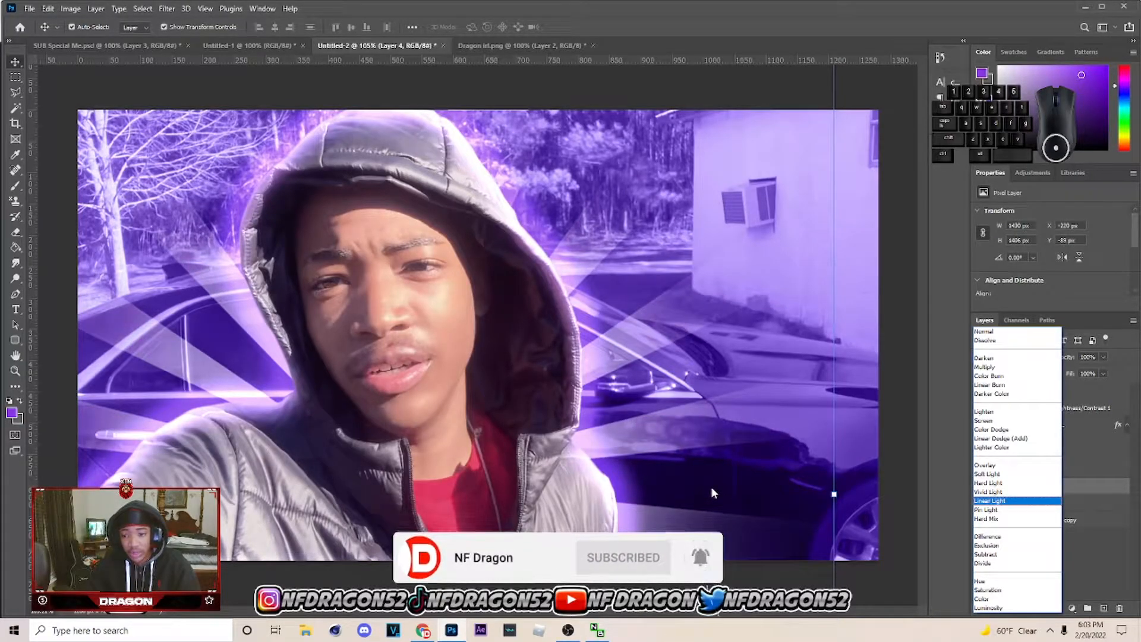
click(999, 492)
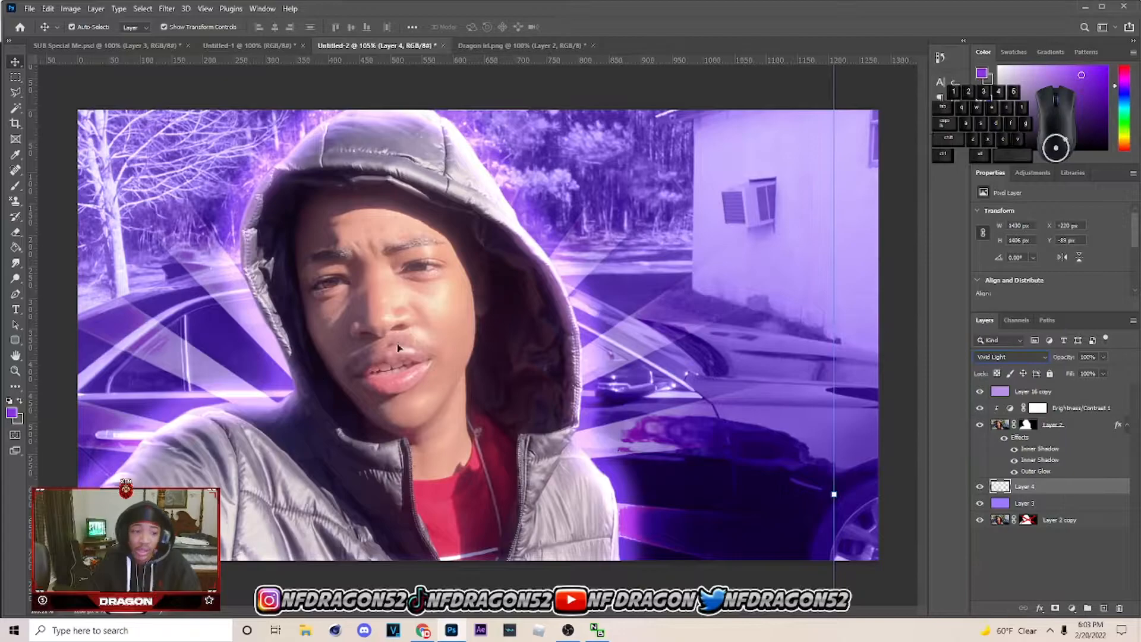
Lock Layer 16 copy and shift the rays on Layer 4 to about X -232 px, Y -106 px.
click(199, 283)
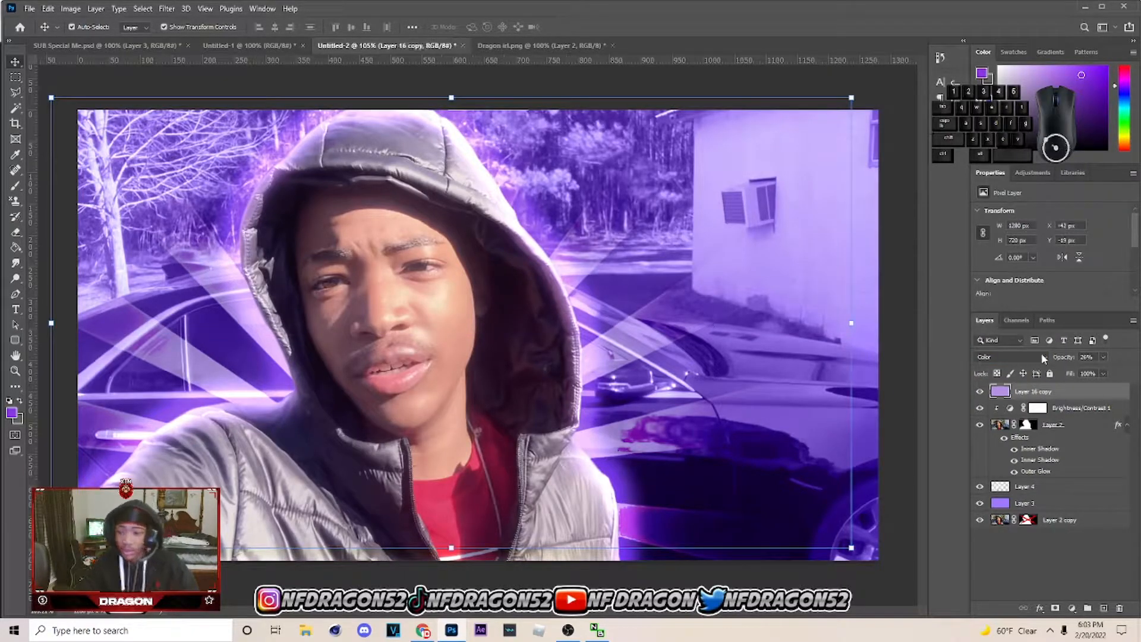
click(1050, 375)
click(1025, 486)
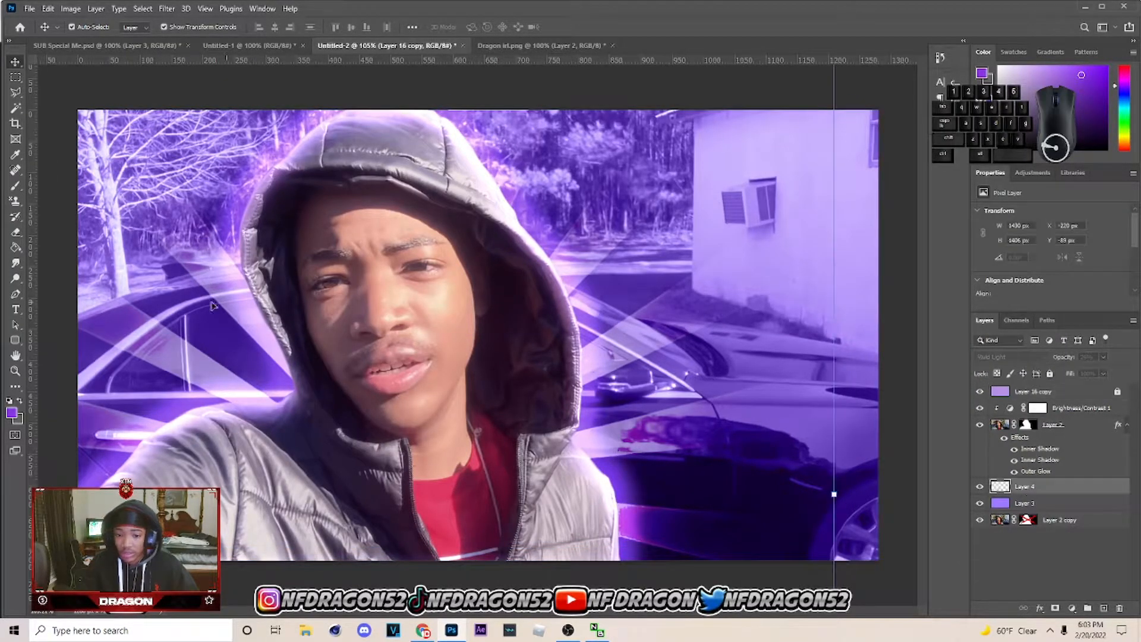
mouse_move(262, 337)
mouse_down()
mouse_move(254, 307)
mouse_move(253, 325)
mouse_up()
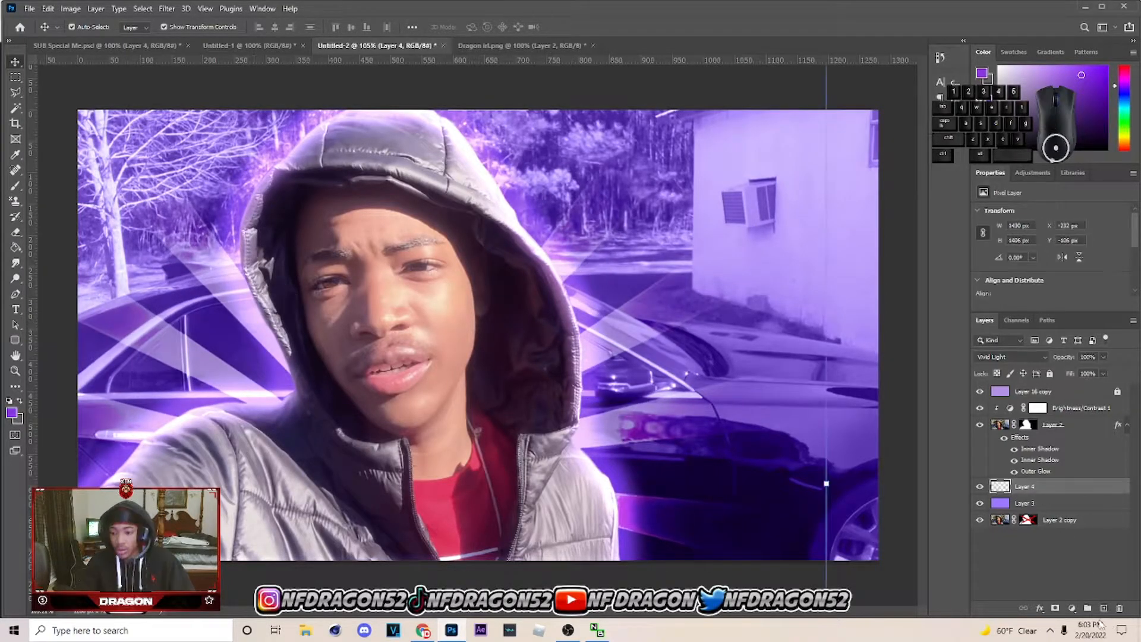
Add an empty layer above the rays and prepare the Brush tool with the foreground colour ffffff.
click(1103, 608)
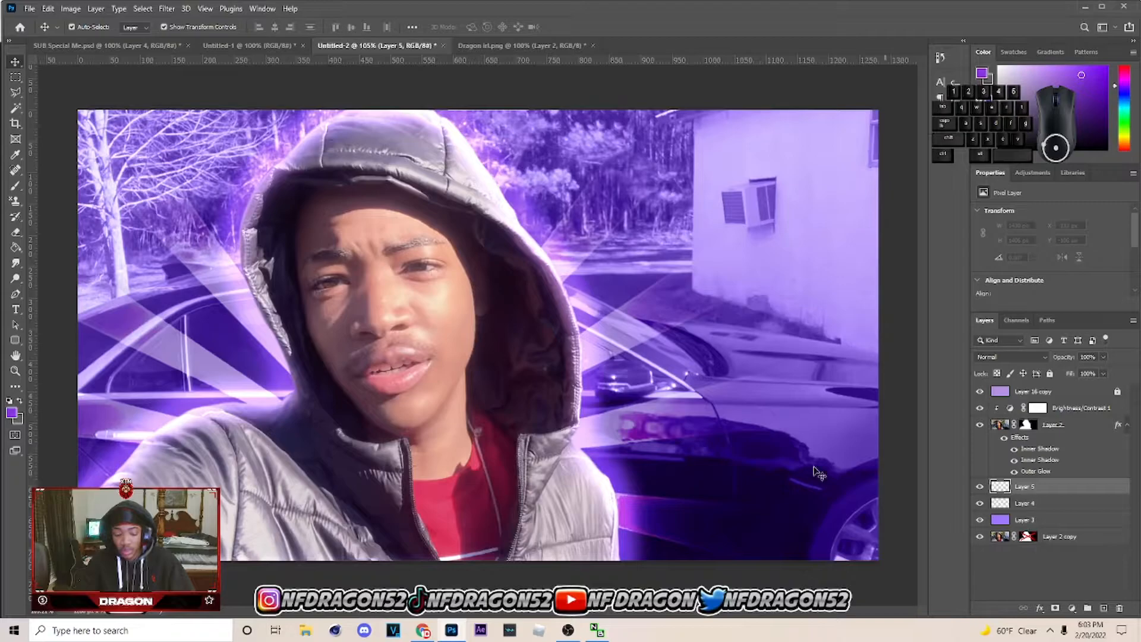
key(b)
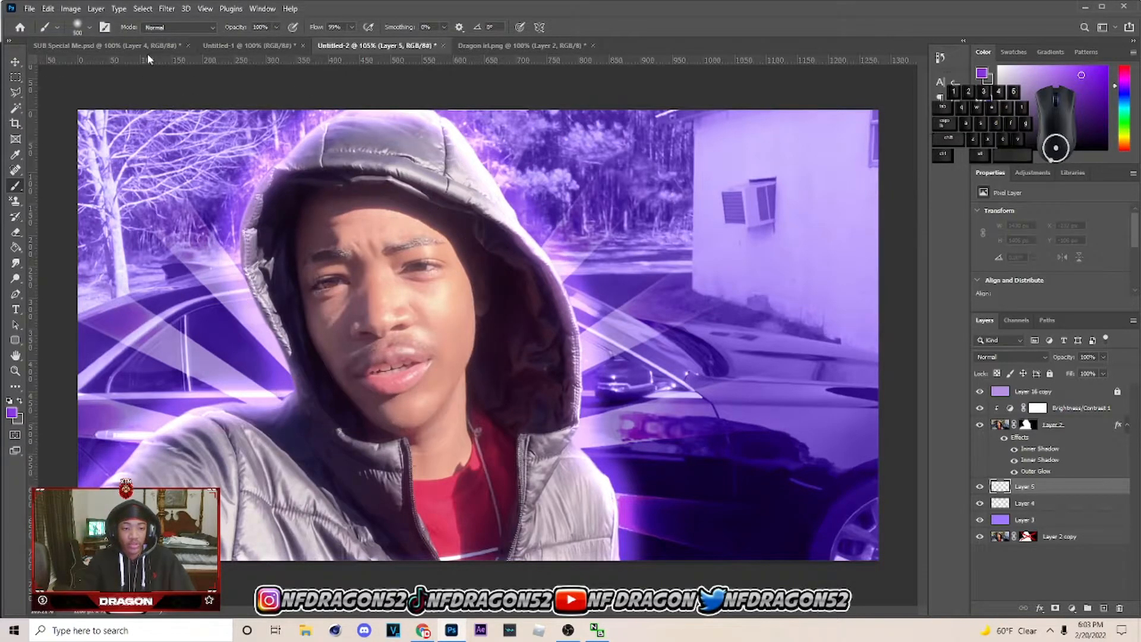
click(88, 29)
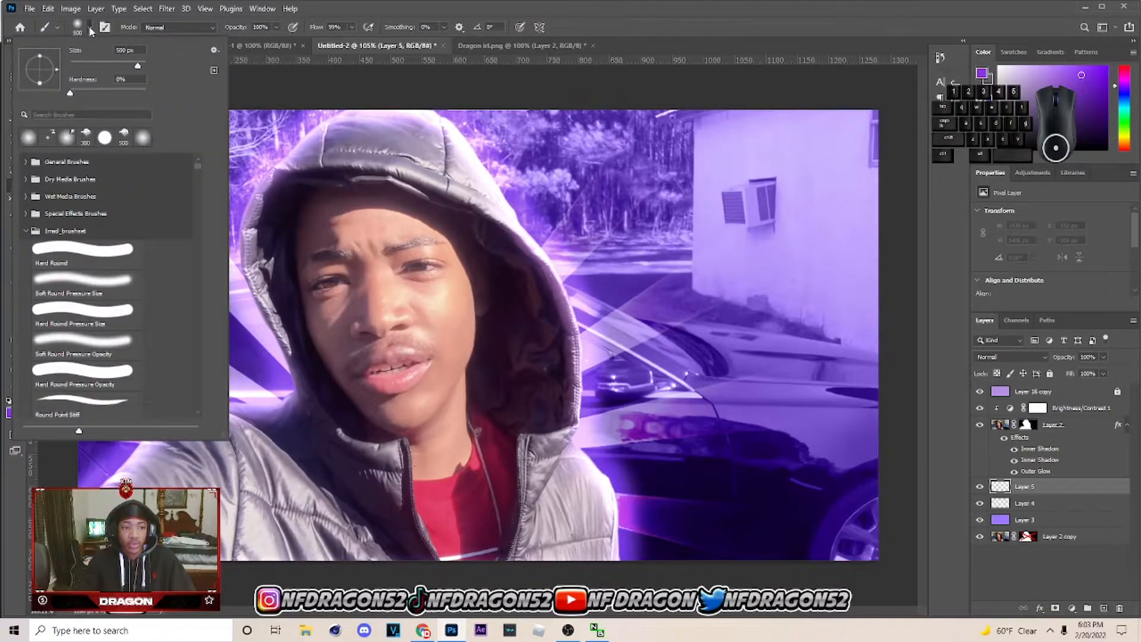
click(91, 30)
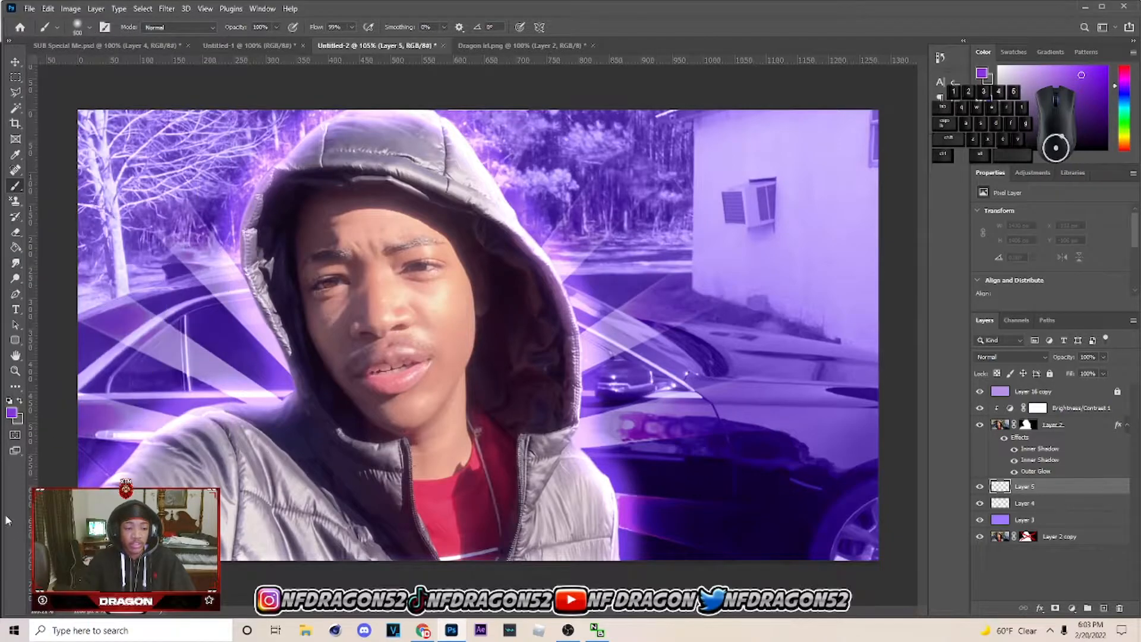
click(12, 412)
text(ffffff)
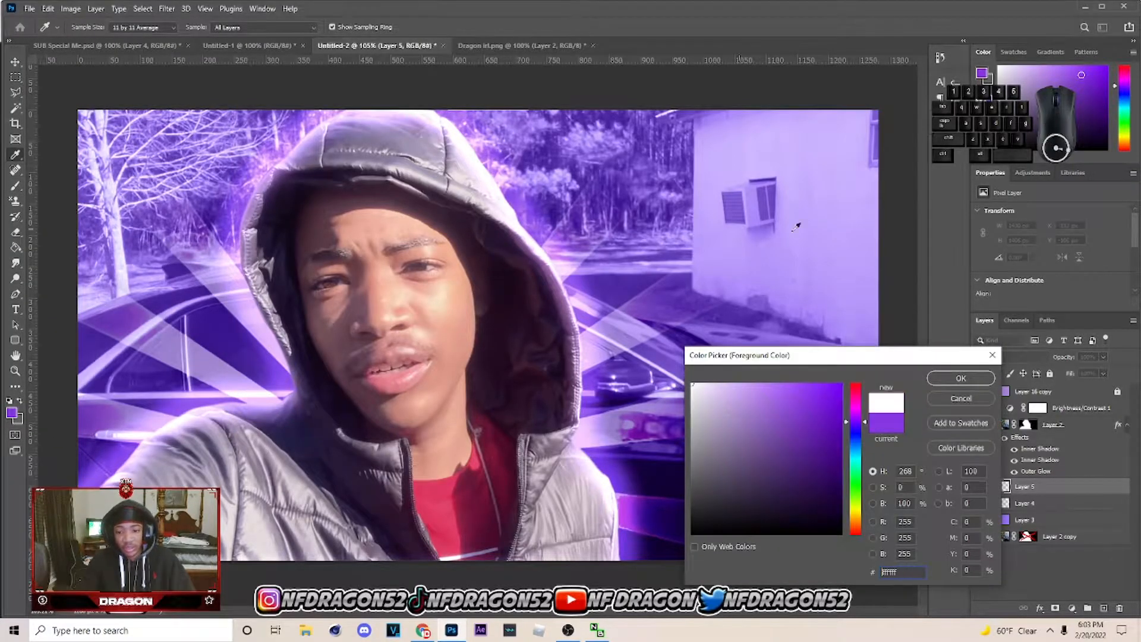
click(986, 383)
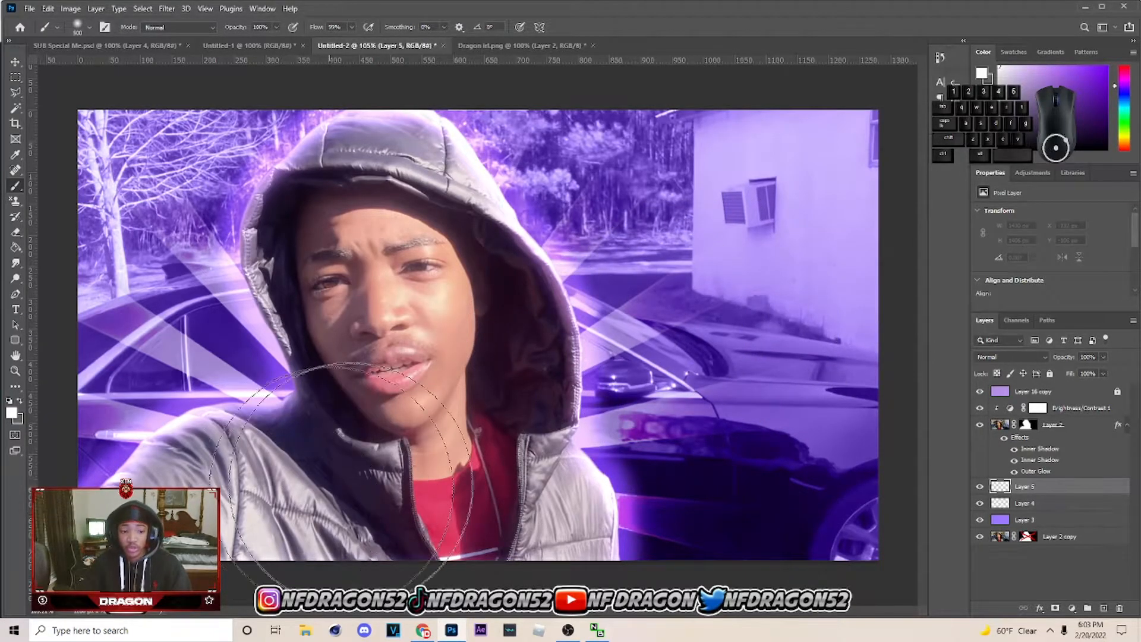
Paint a soft white glow behind the person on Layer 5, enlarging the brush to 700 px.
key(bracketright)
drag(380, 508, 320, 476)
key(bracketright)
mouse_move(397, 488)
mouse_down()
mouse_move(406, 410)
mouse_move(385, 375)
mouse_move(437, 436)
mouse_up()
click(448, 506)
click(356, 506)
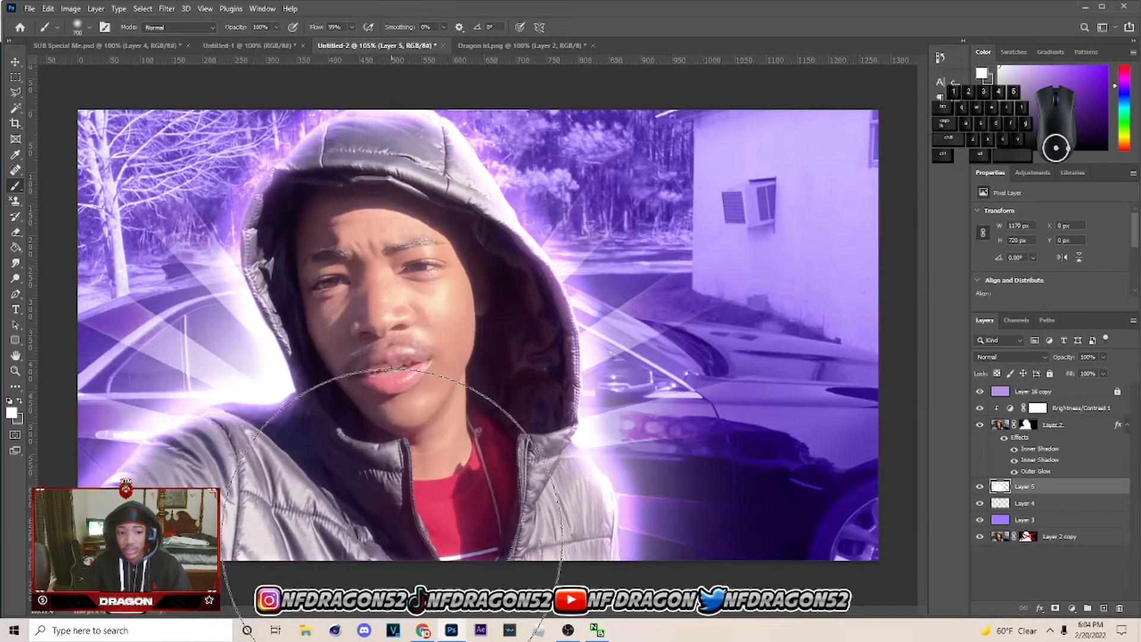
key(ctrl+z)
click(443, 457)
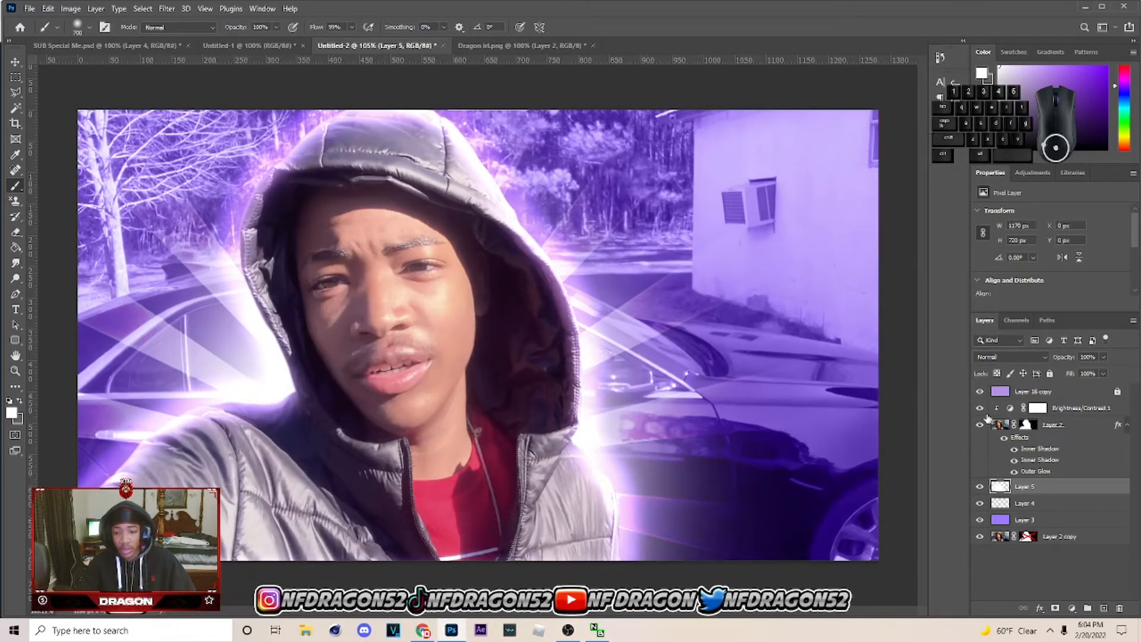
Set Layer 5 to Linear Dodge (Add) at 49% opacity and compare the image with the glow hidden and shown.
click(1011, 356)
click(1010, 438)
click(1103, 357)
drag(1107, 372, 1077, 372)
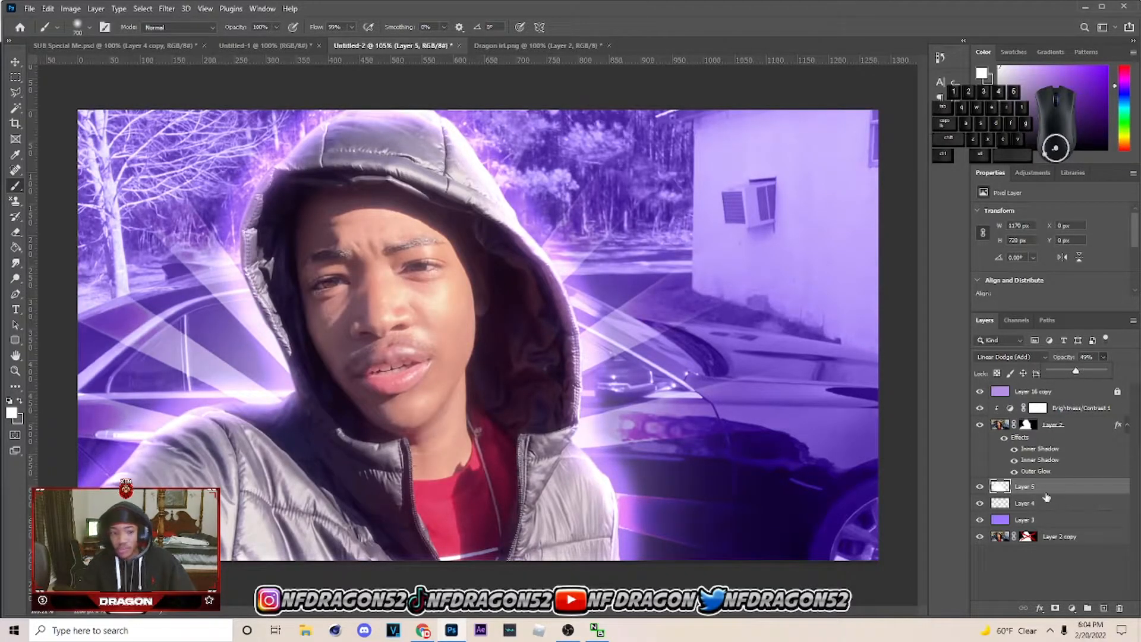
click(979, 486)
click(980, 486)
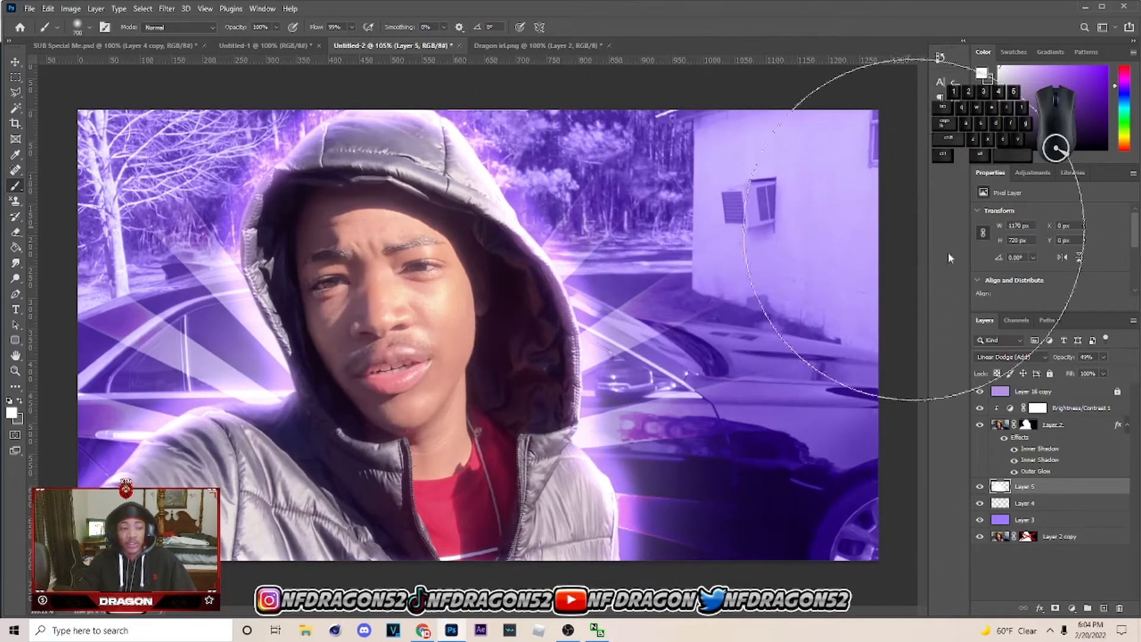
click(979, 487)
click(980, 487)
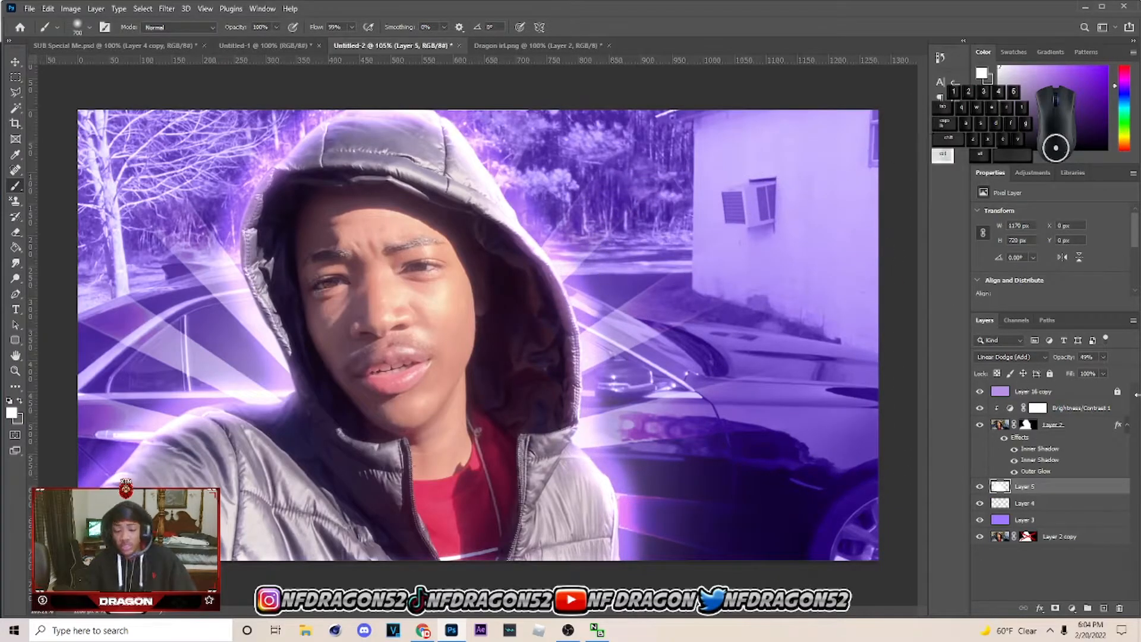
Duplicate Layer 5, place the copy beneath the original, and set it to Overlay at 37% opacity.
key(ctrl+j)
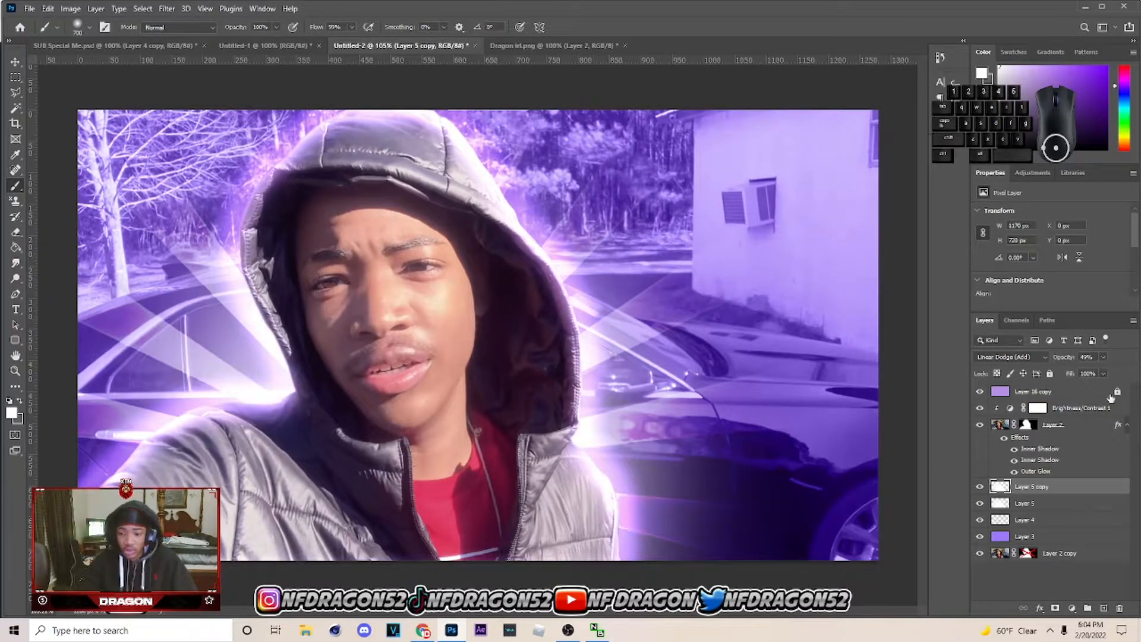
drag(1057, 490, 1059, 510)
click(1000, 358)
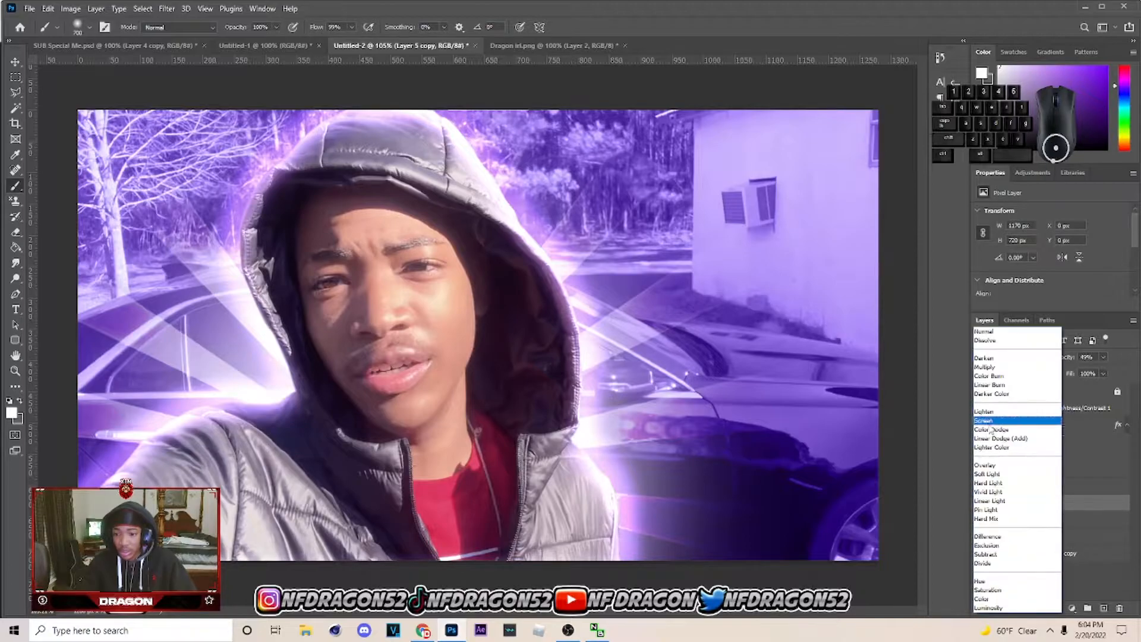
click(989, 465)
click(1103, 358)
drag(1102, 371, 1093, 372)
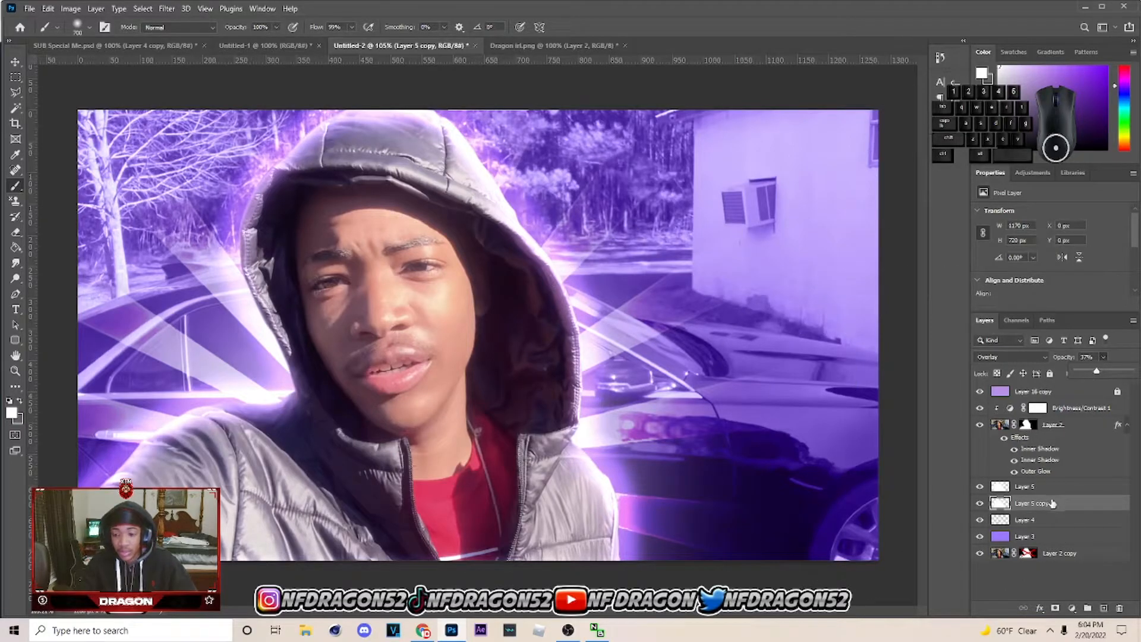
Review the effect of the rays and both glow layers by toggling the visibility of Layer 4, Layer 5 copy and Layer 5.
click(1046, 487)
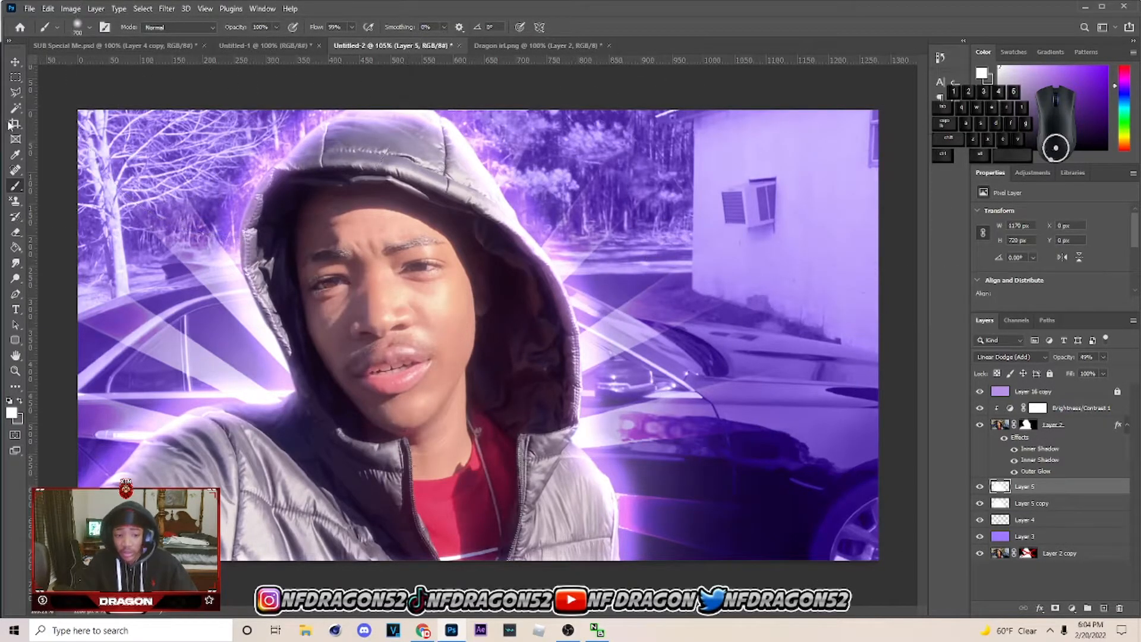
click(13, 62)
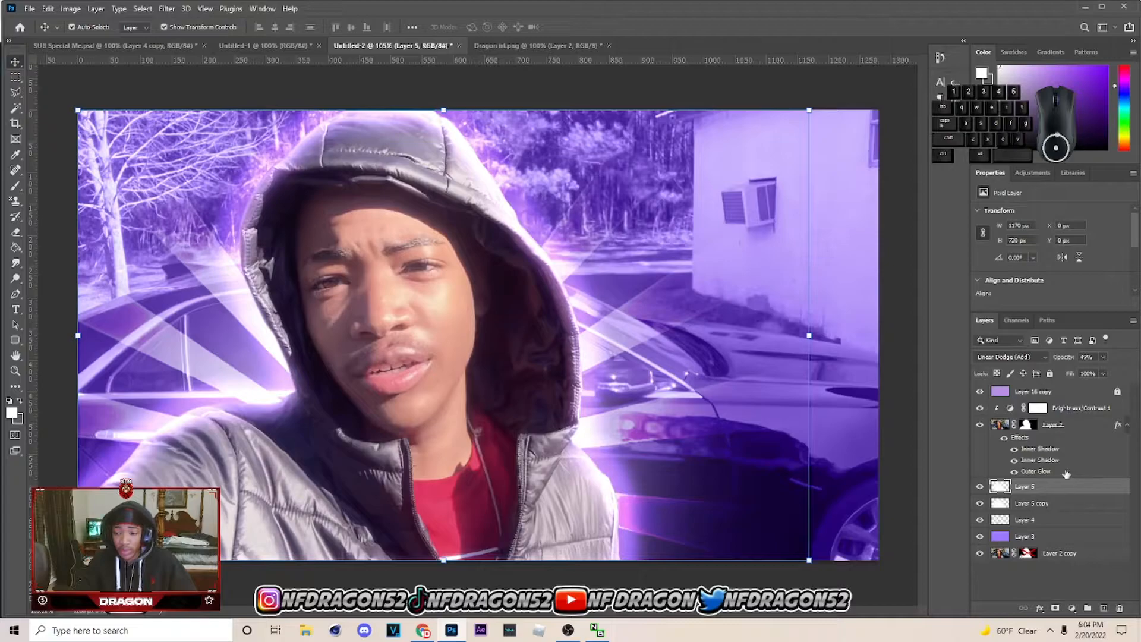
click(1041, 505)
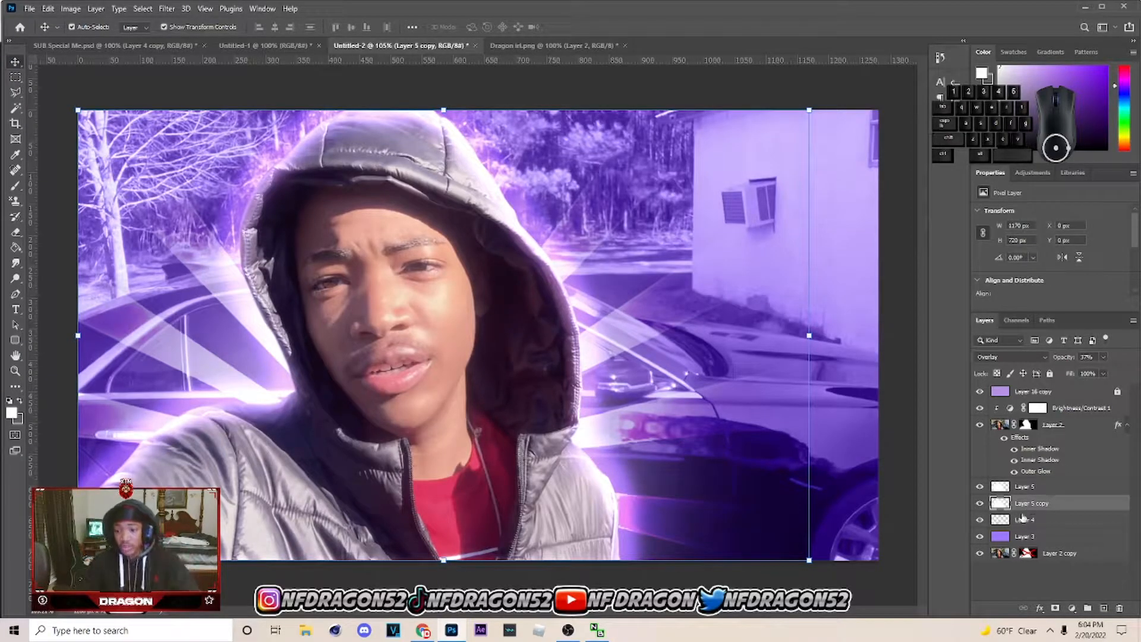
click(1024, 519)
click(979, 520)
click(979, 520)
click(977, 506)
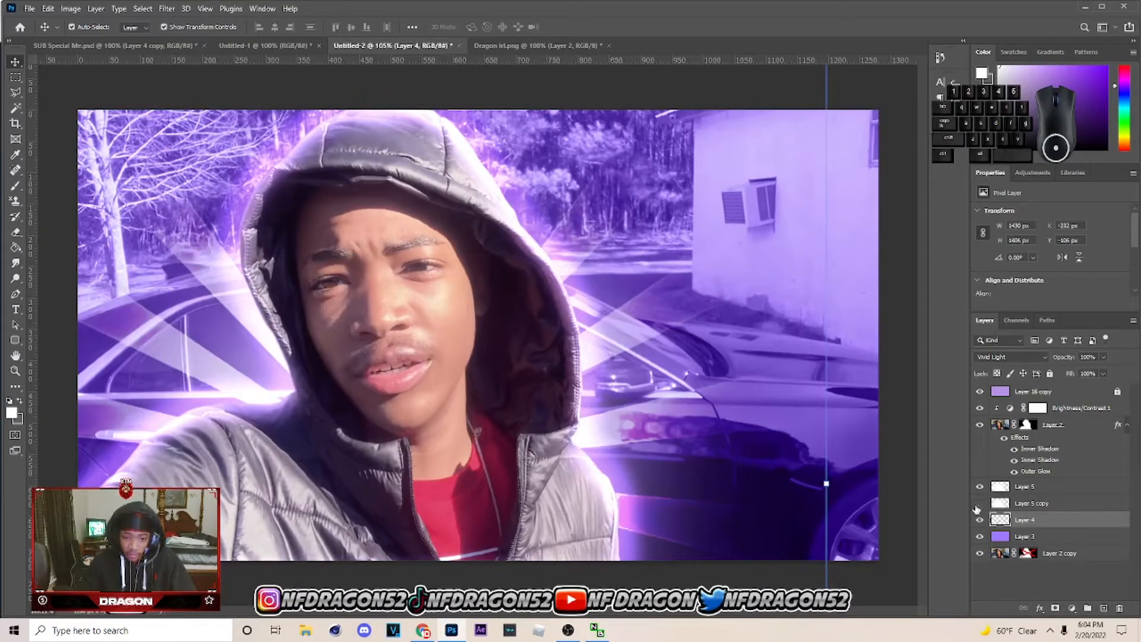
click(976, 490)
click(977, 490)
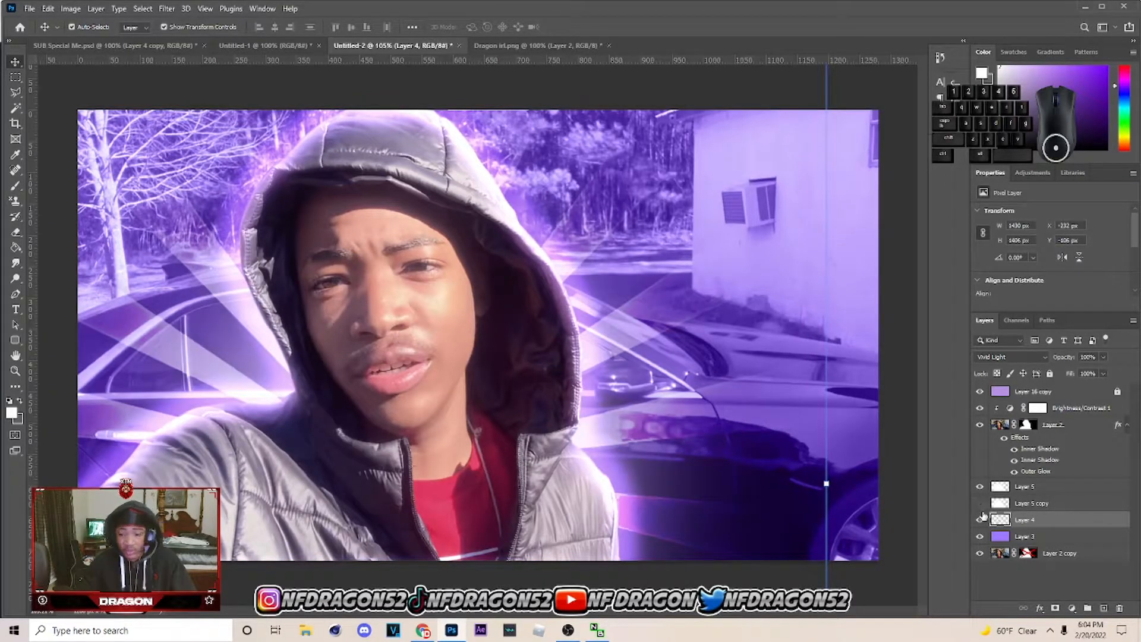
click(978, 506)
key(ctrl+t)
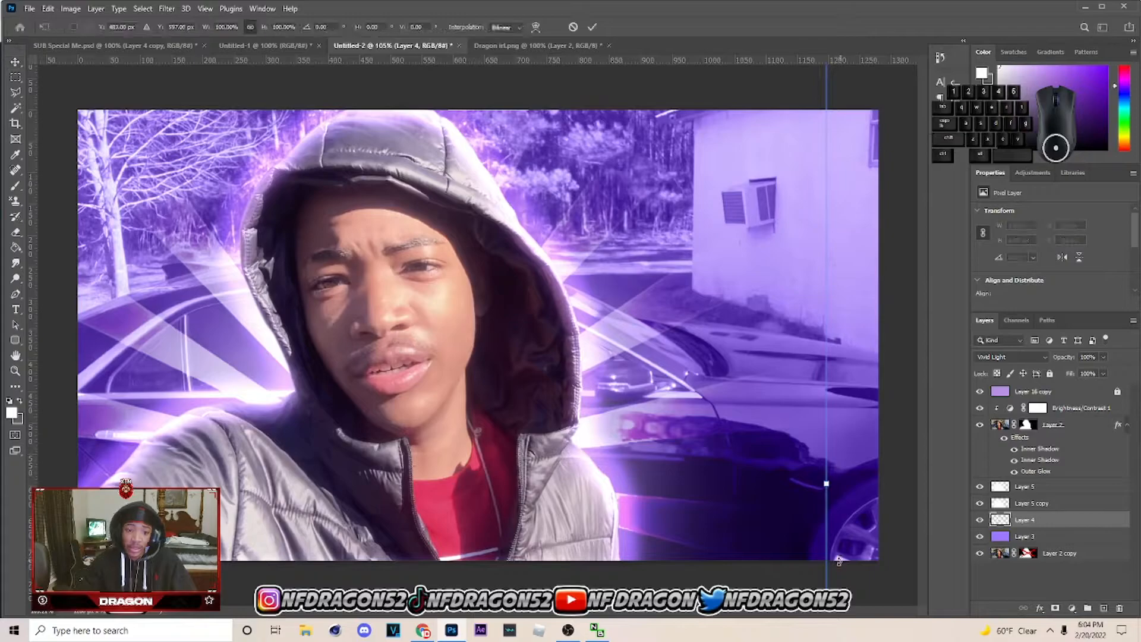
click(592, 27)
Open the image RCRDING SYMBOL 2 (1) from the Downloads folder, and return to the Untitled-2 document.
key(alt+f)
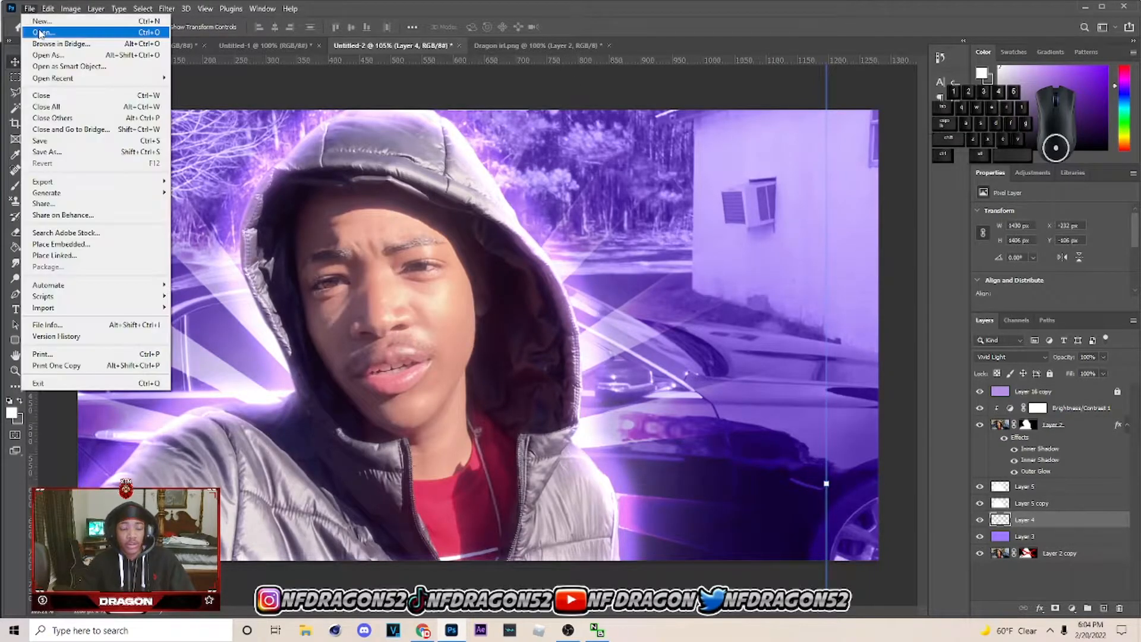
click(1101, 9)
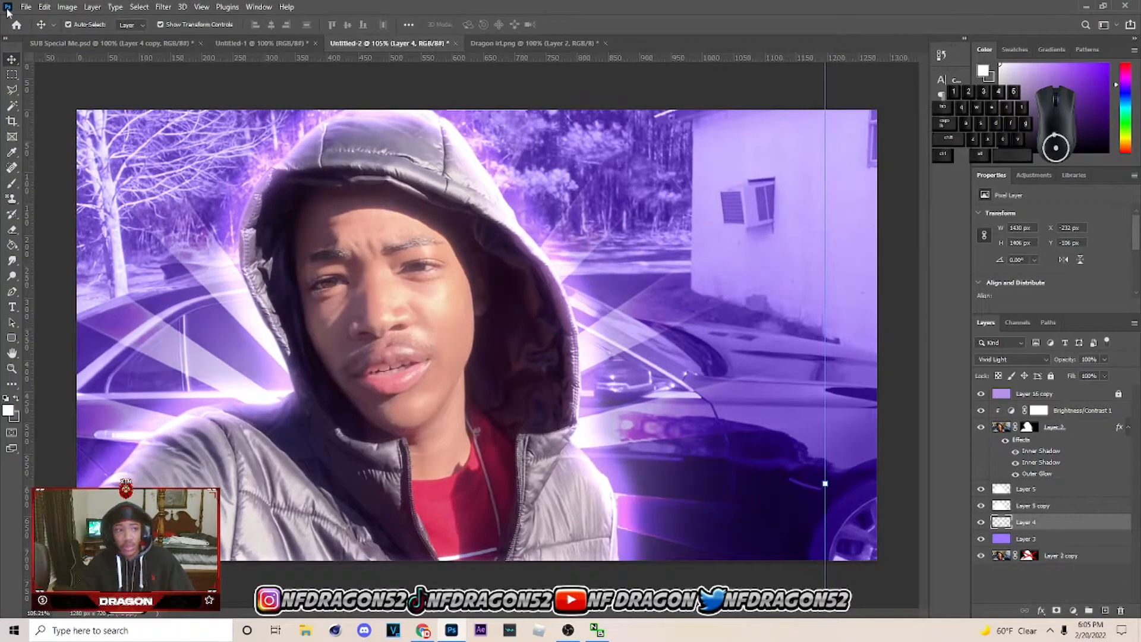
click(26, 6)
click(35, 33)
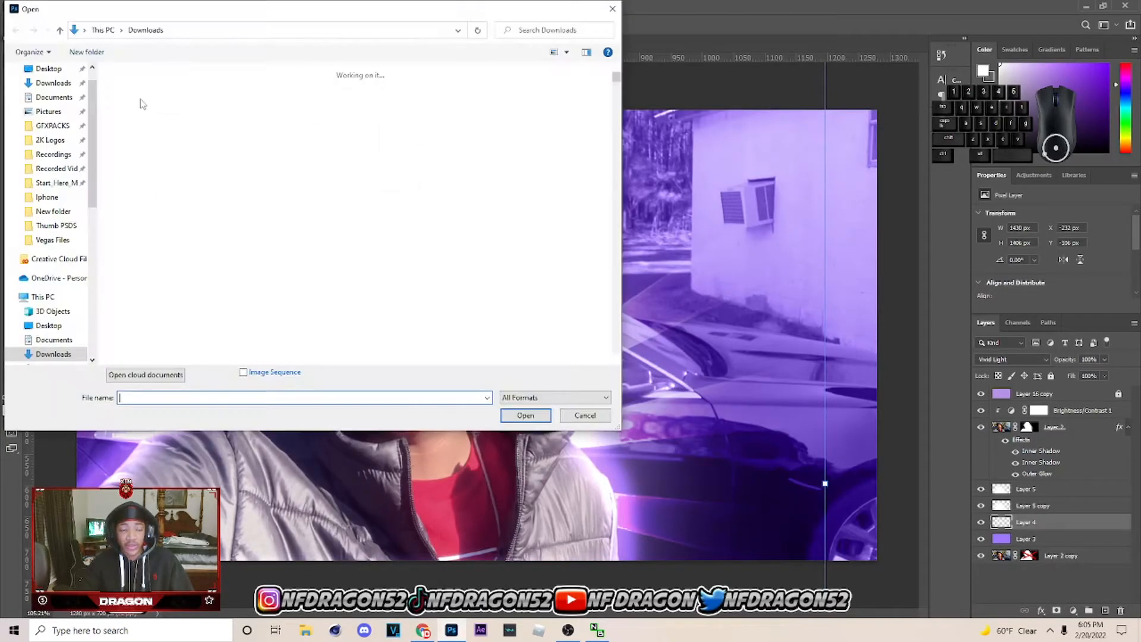
scroll(420, 261, down, 5)
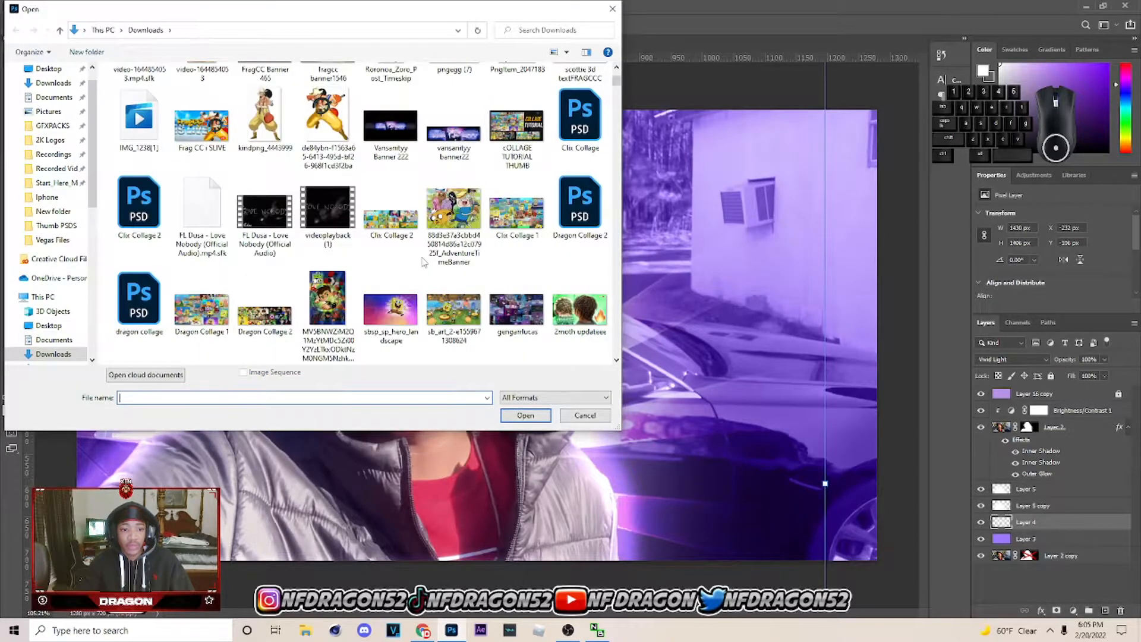
scroll(423, 261, down, 5)
click(202, 223)
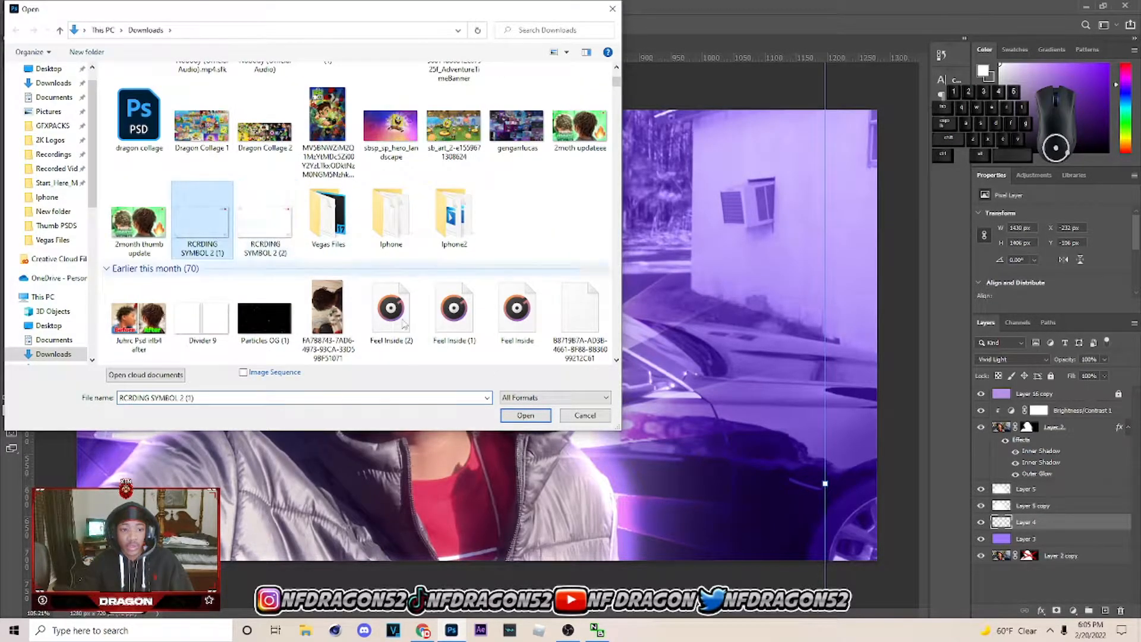
click(525, 416)
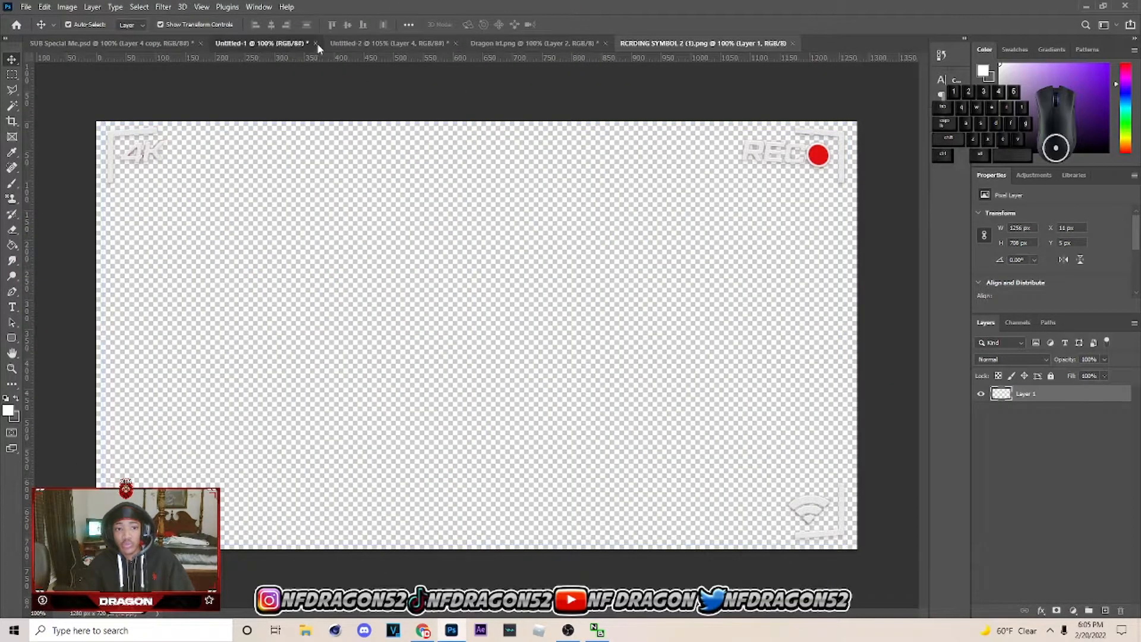
click(312, 44)
click(368, 47)
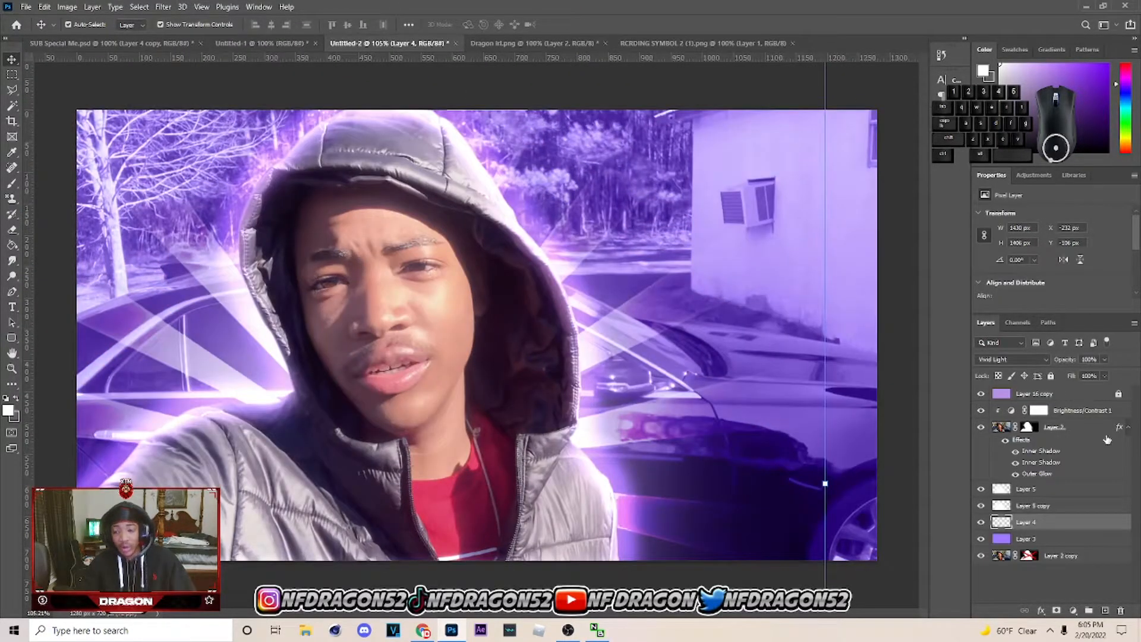
Paste the recording-symbol overlay into Untitled-2 as a new layer and place it directly beneath the Layer 16 copy tint.
key(ctrl+v)
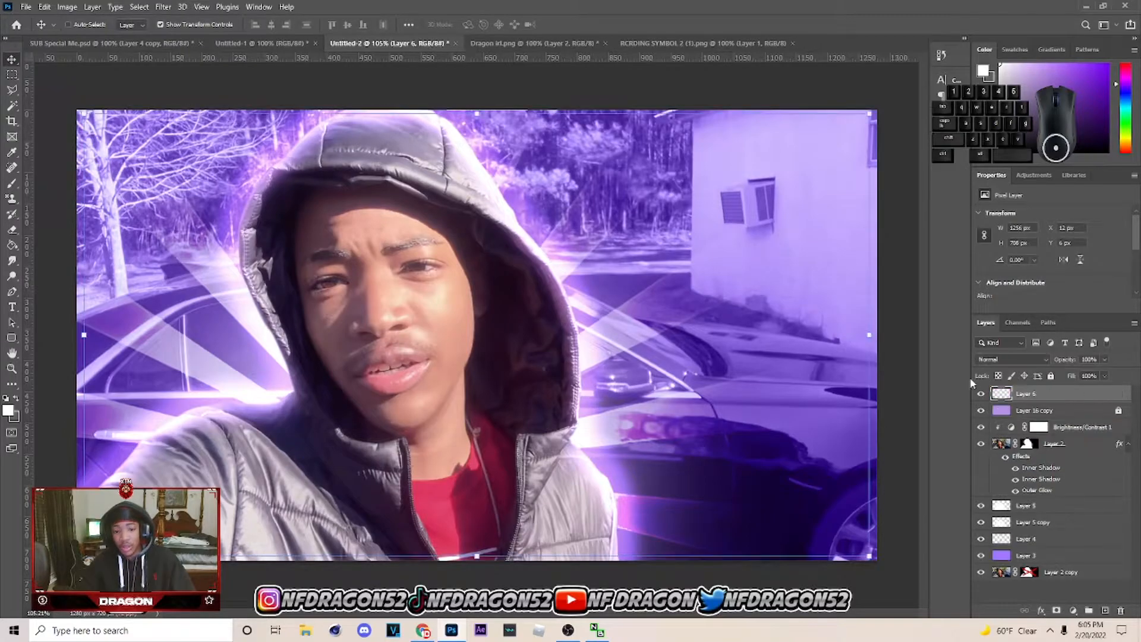
click(666, 46)
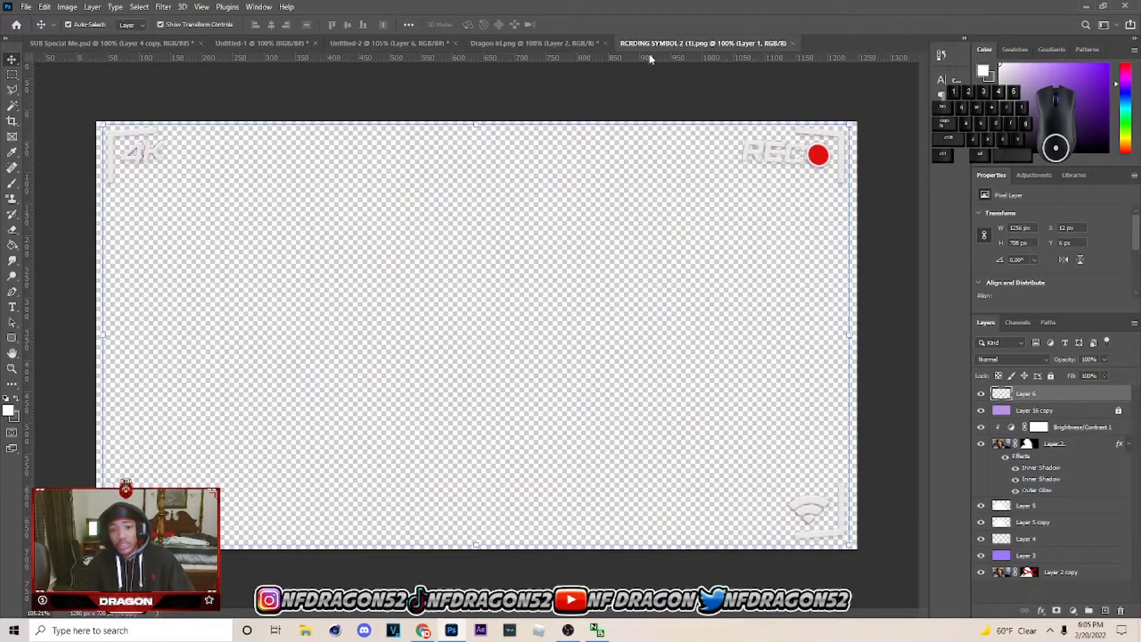
click(380, 45)
right_click(1045, 396)
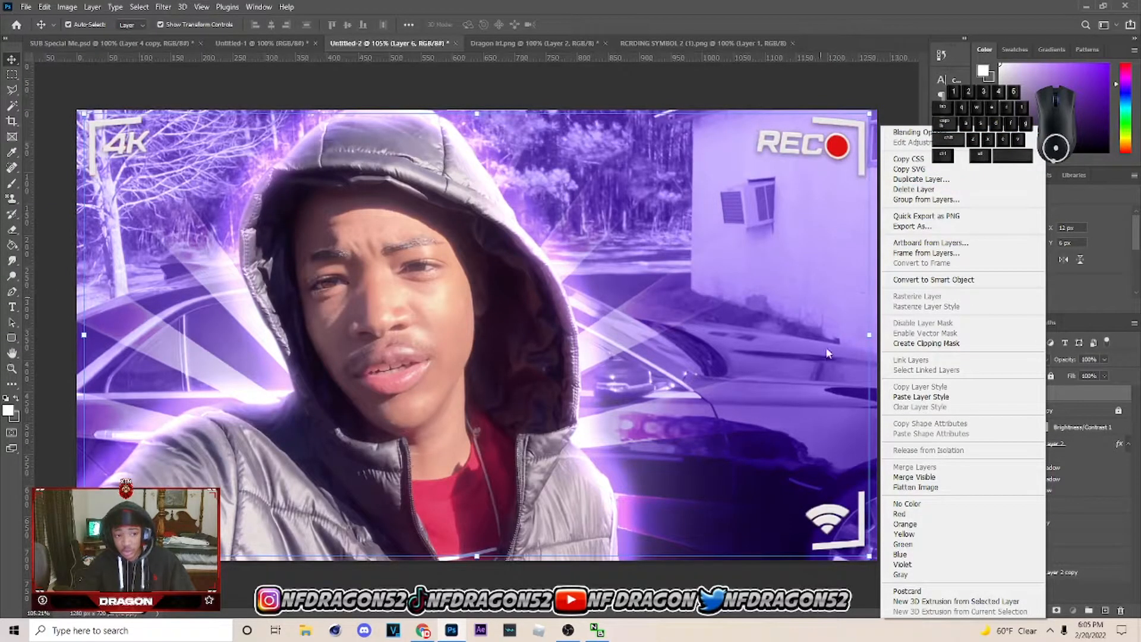
click(752, 589)
drag(1010, 405, 1044, 411)
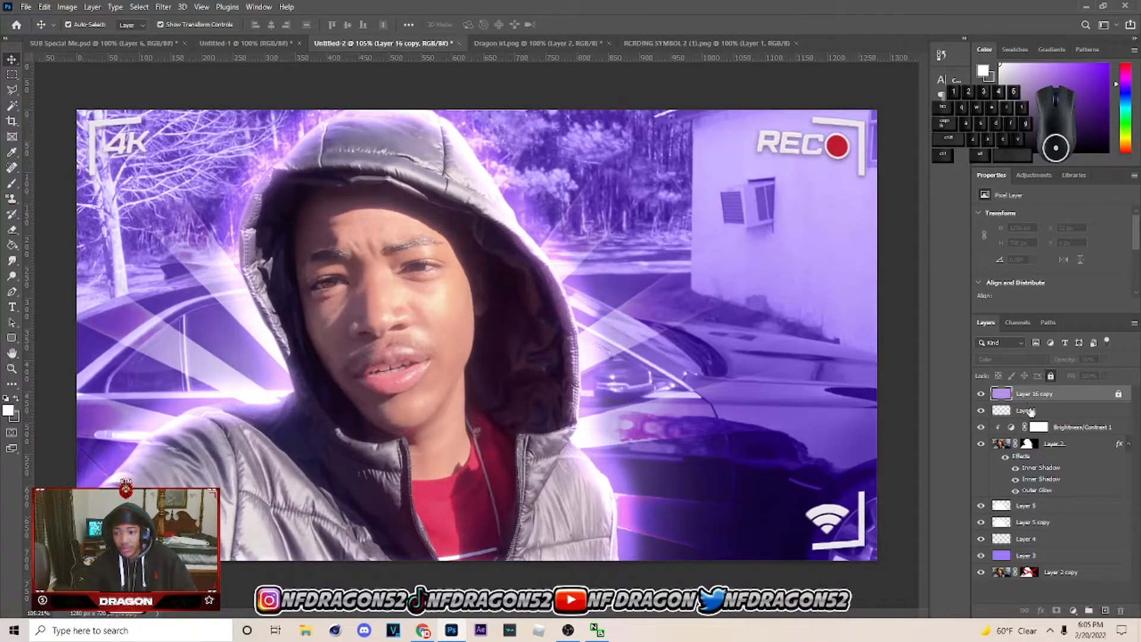
Apply the copied drop-shadow layer style to the recording-symbol overlay on Layer 6 and check its blending options.
right_click(1029, 411)
click(1004, 467)
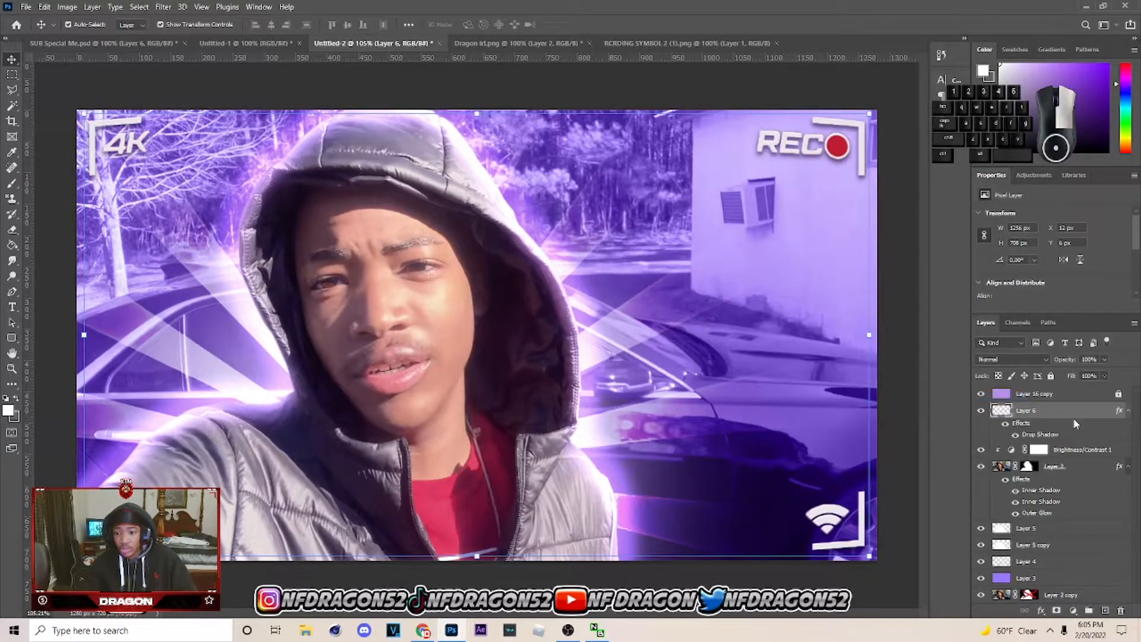
right_click(1074, 422)
click(1030, 437)
right_click(1037, 413)
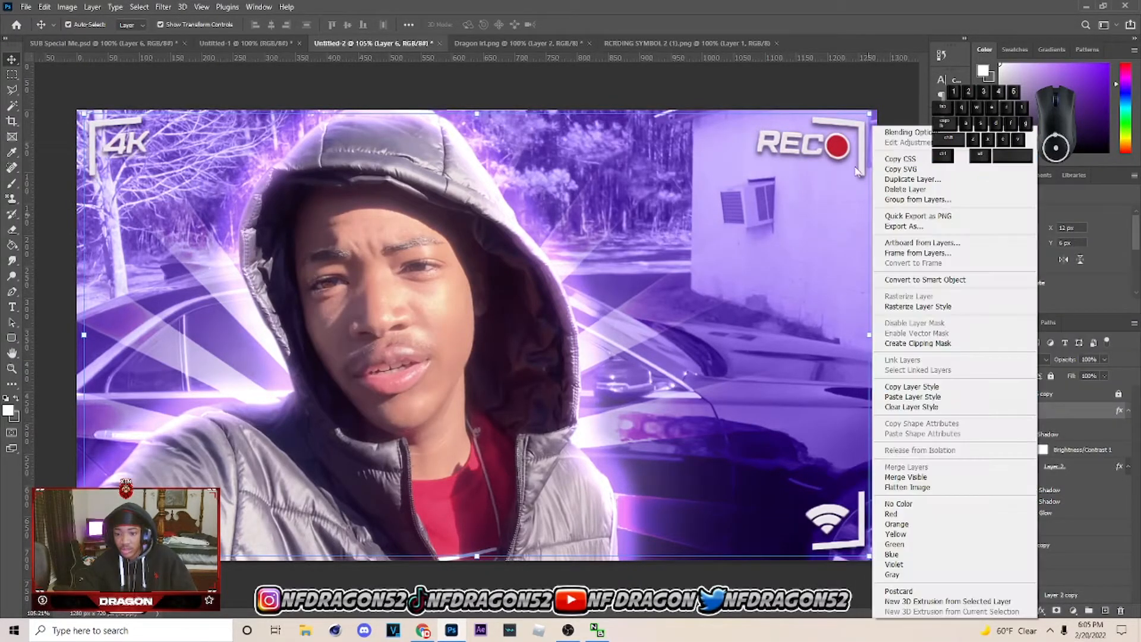
click(898, 132)
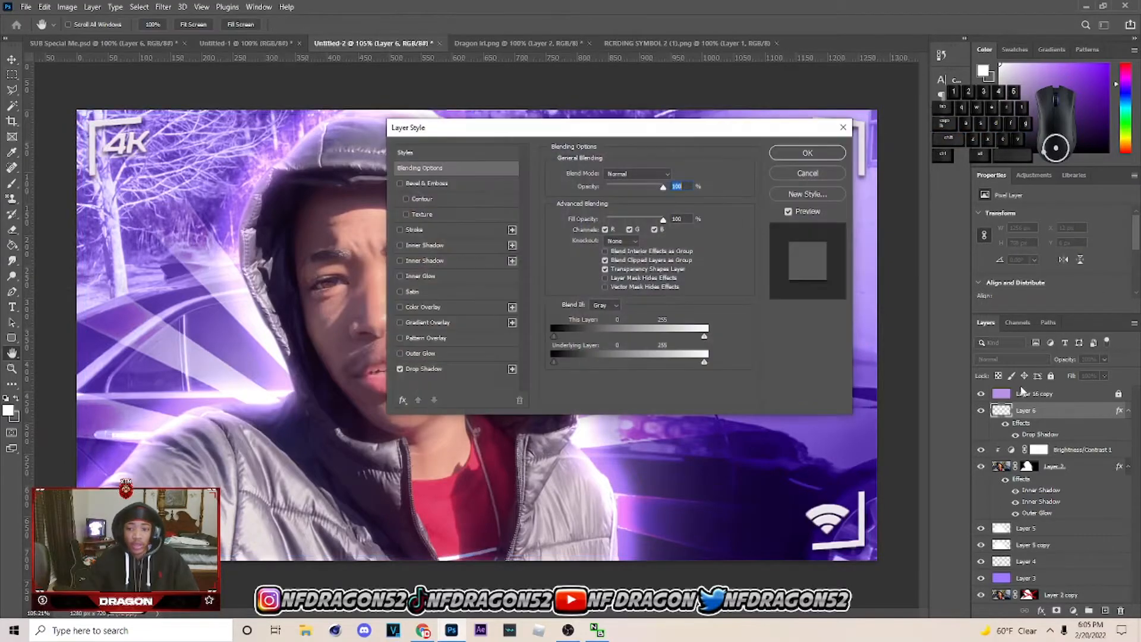
click(807, 153)
Review Layer 6's drop shadow settings, try a greater shadow distance, and leave them without applying any change.
right_click(1037, 411)
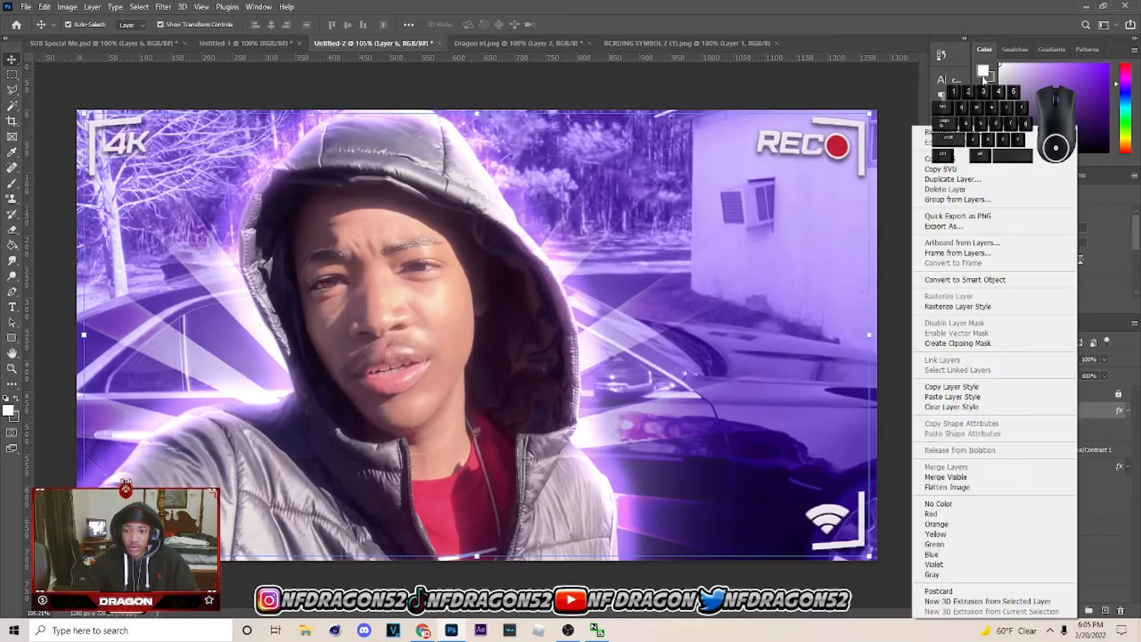
click(974, 133)
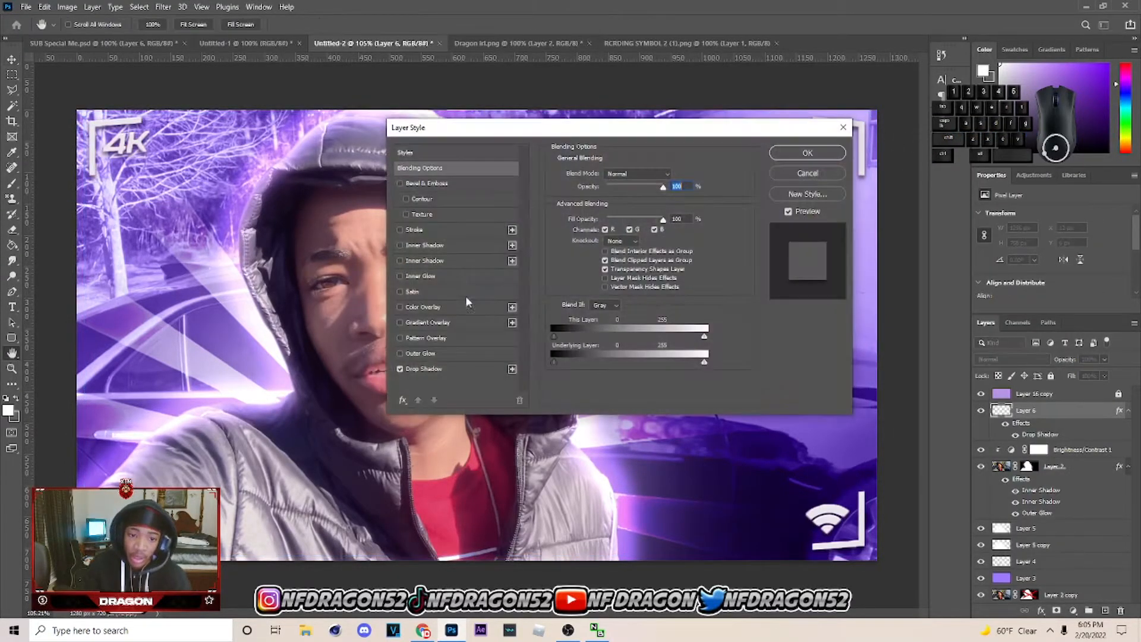
click(454, 369)
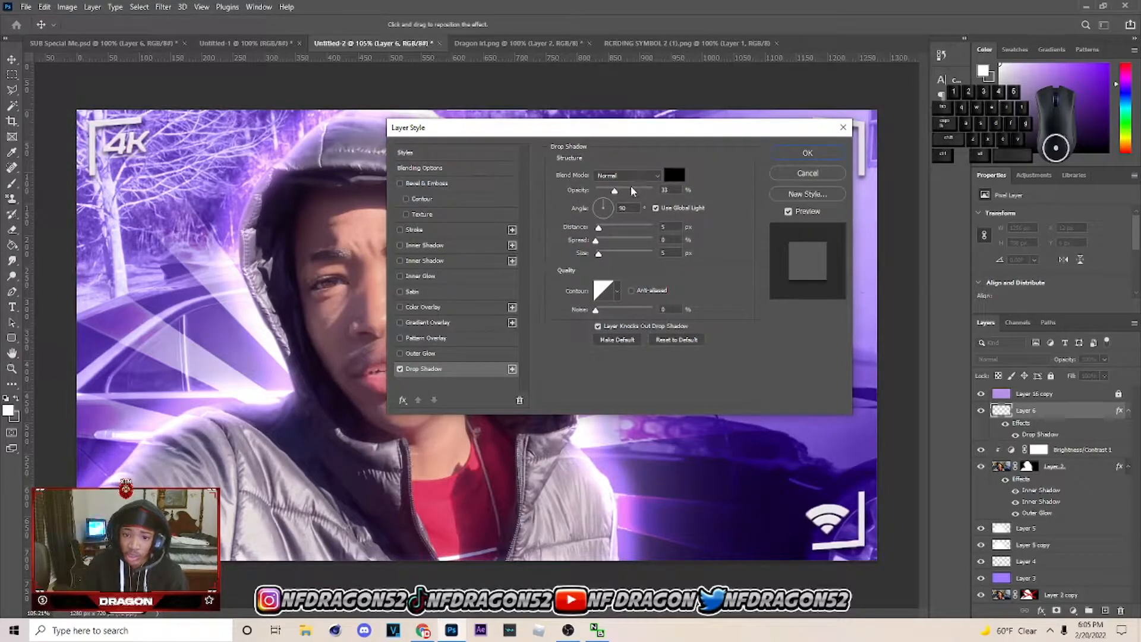
drag(632, 128, 737, 160)
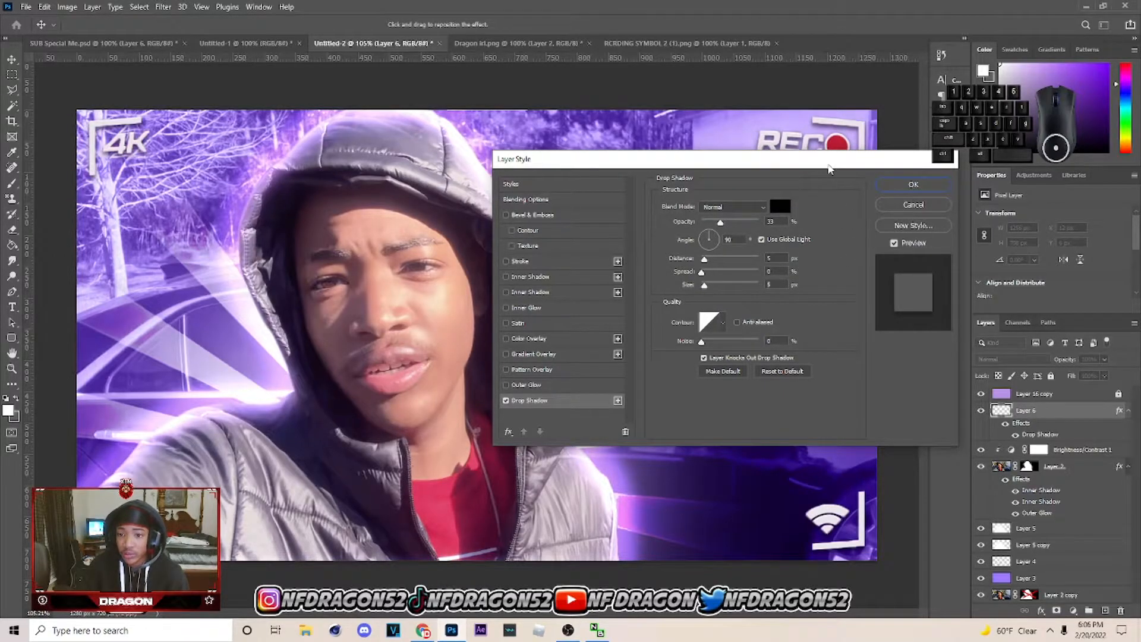
drag(827, 166, 966, 329)
drag(844, 424, 849, 429)
key(ctrl+z)
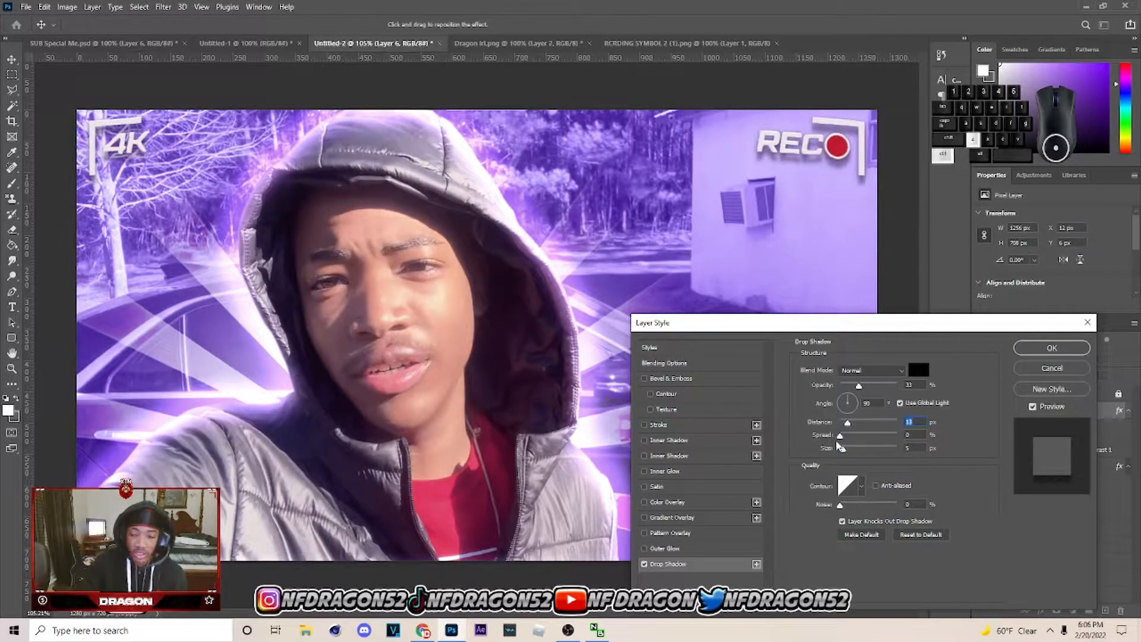
mouse_move(843, 450)
mouse_down()
mouse_move(849, 460)
mouse_move(846, 449)
mouse_up()
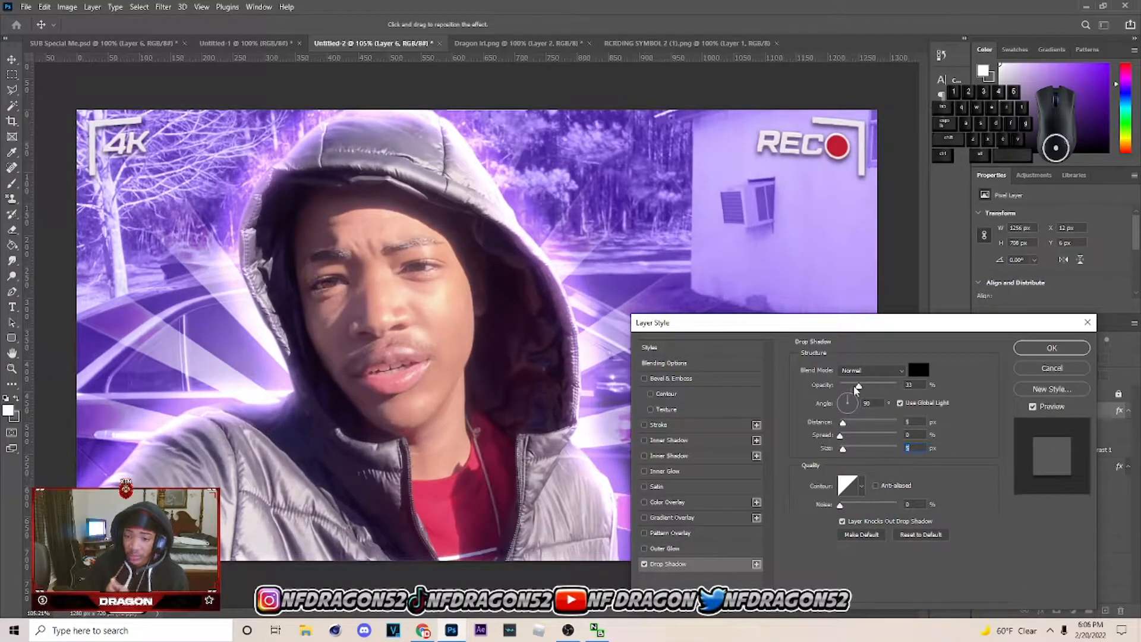
click(1051, 368)
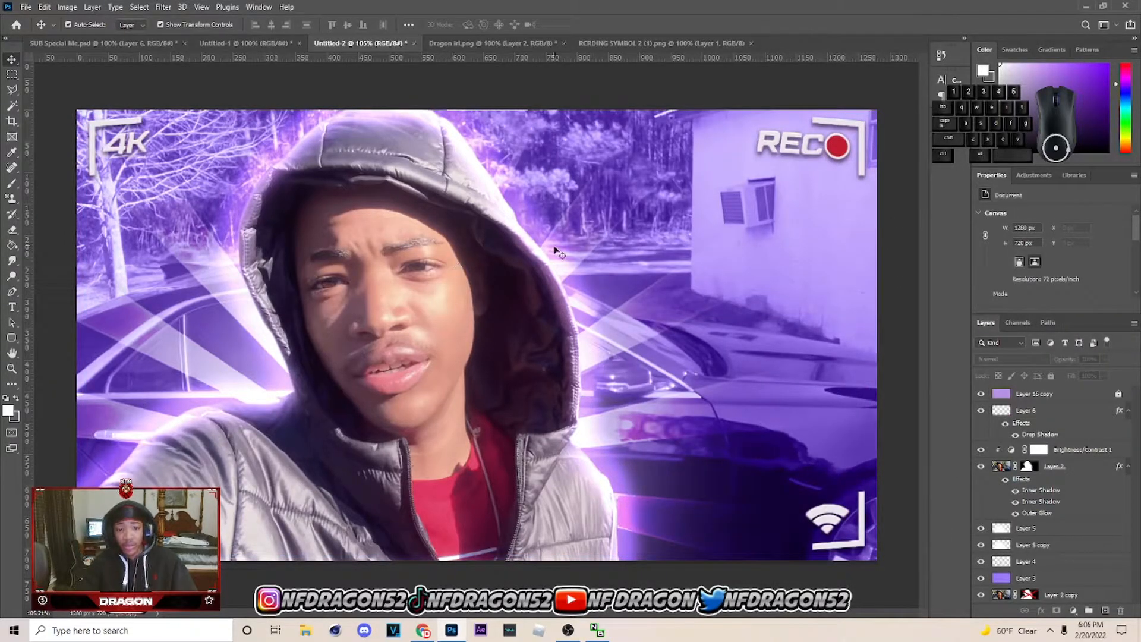
Save the document in the Downloads folder as a Photoshop file named Subs Special 2, with Maximize Compatibility enabled.
key(ctrl+s)
text(Subs Sp)
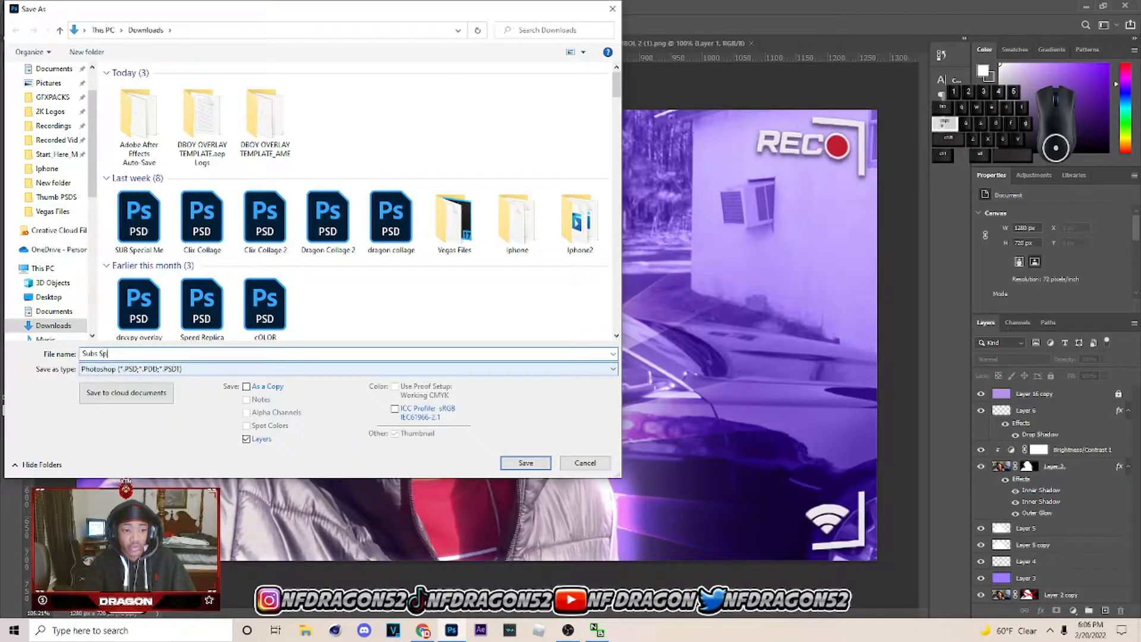
text(ecial 2)
key(Return)
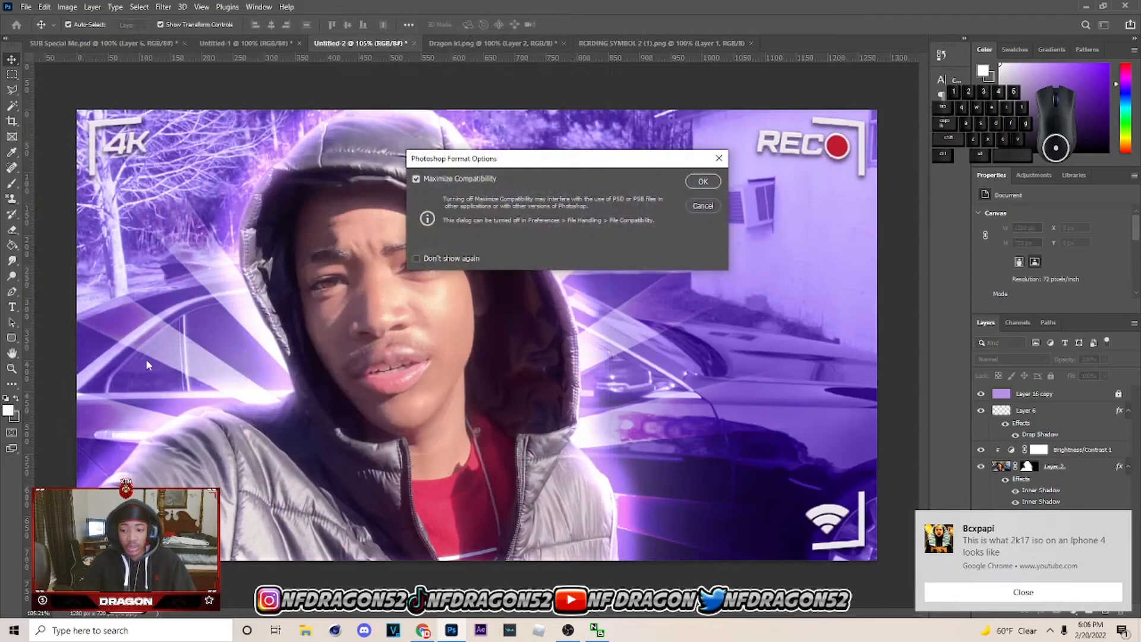
click(702, 182)
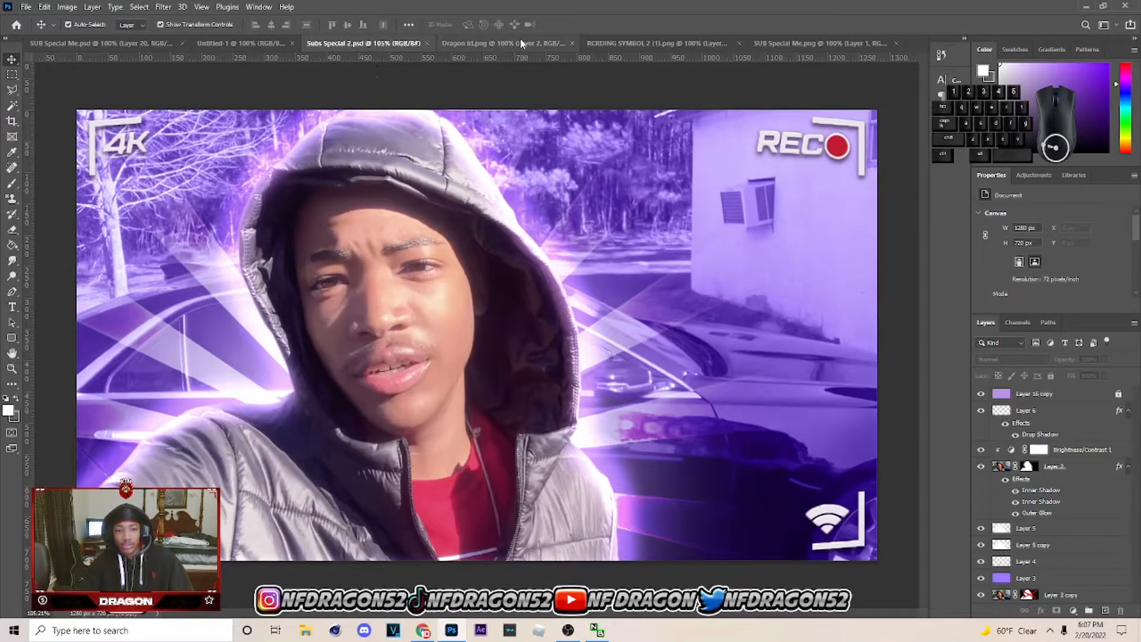
Close the RCRDING SYMBOL 2 (1) document and return to Subs Special 2.
click(501, 44)
click(392, 46)
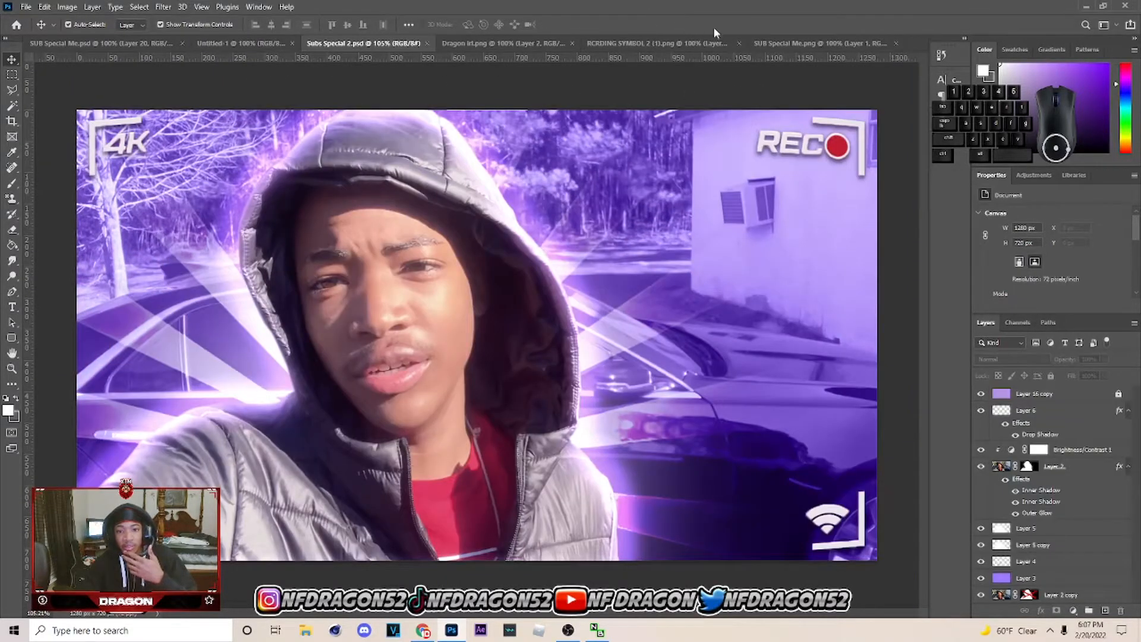
click(710, 42)
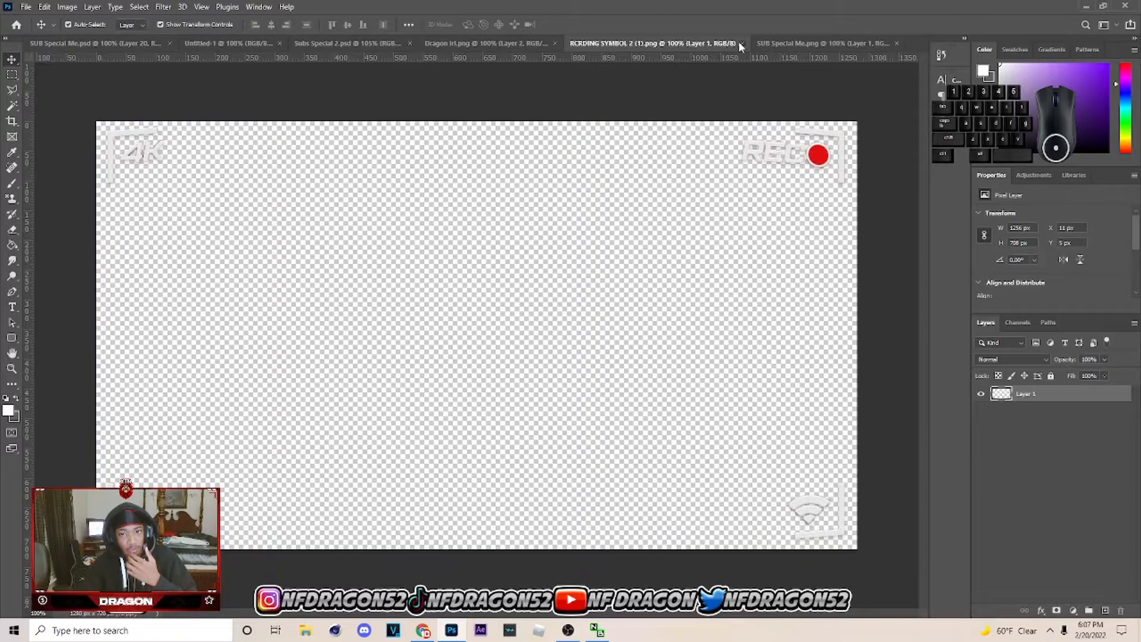
click(739, 43)
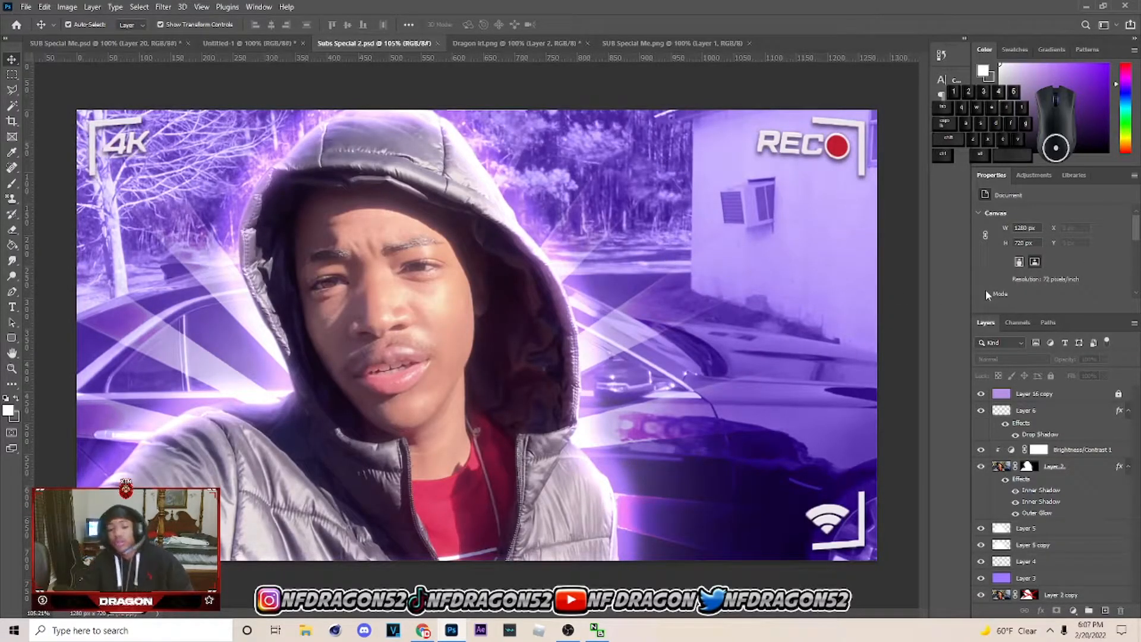
Open the irl Layerstyles.psd file from the Downloads folder.
click(26, 6)
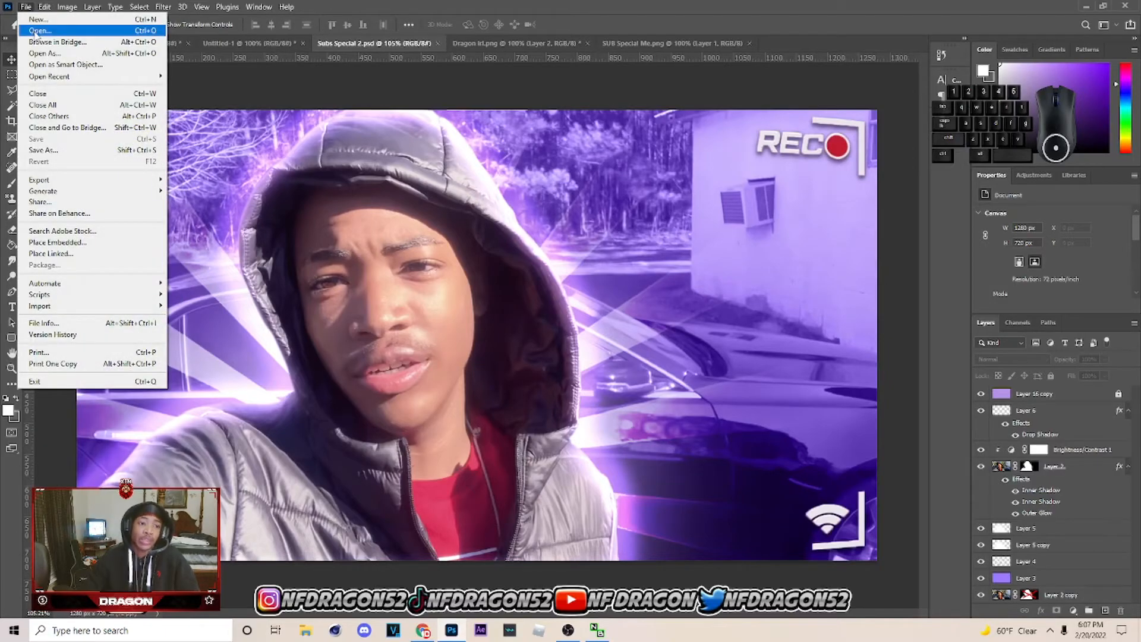
click(465, 85)
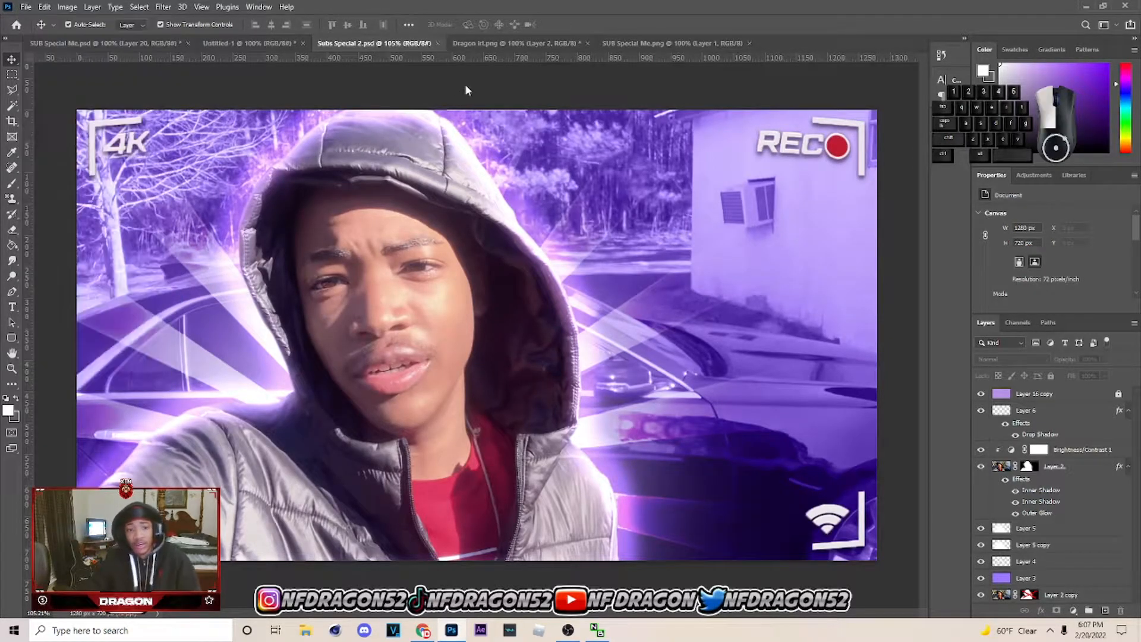
click(26, 6)
click(42, 34)
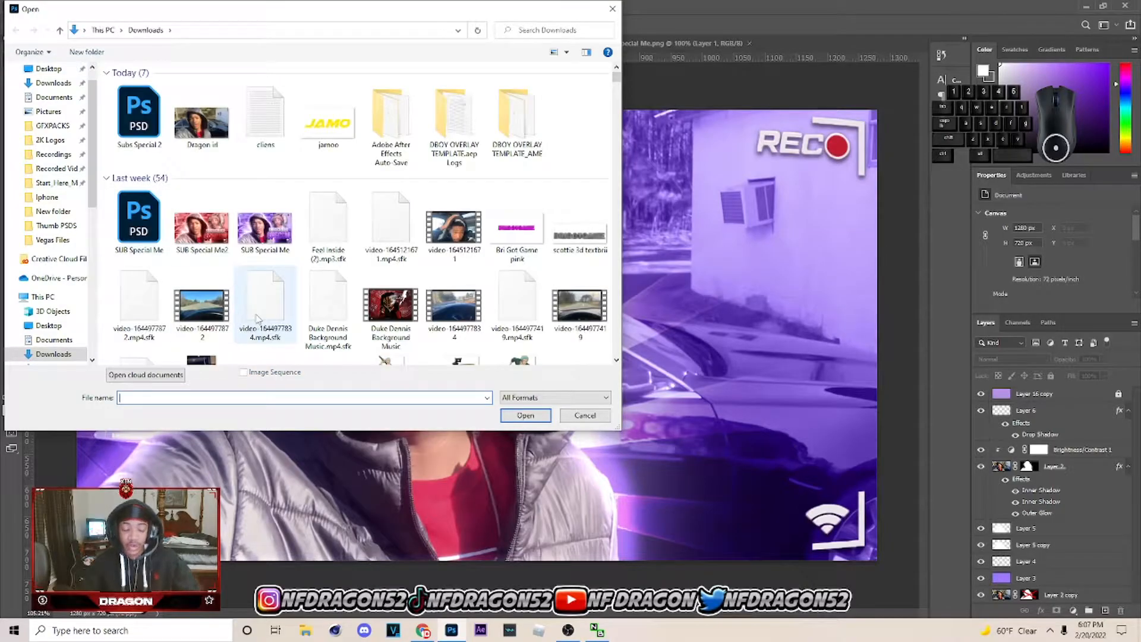
text(irl)
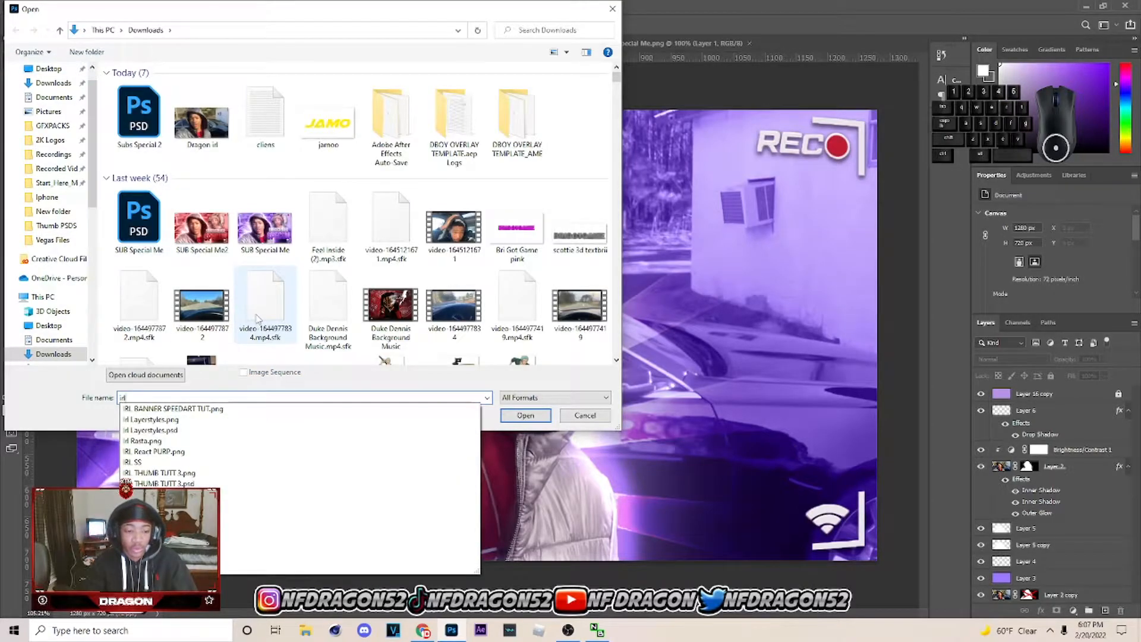
click(179, 430)
click(525, 415)
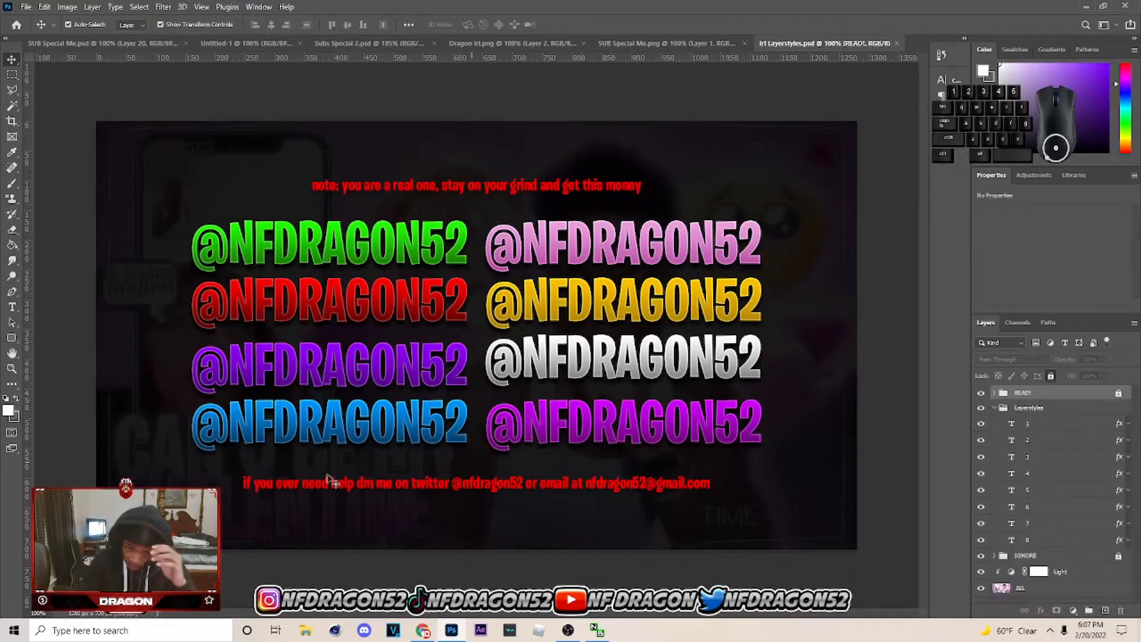
Copy the white styled text from irl Layerstyles into Subs Special 2 and place it over the car beside the hood.
click(328, 476)
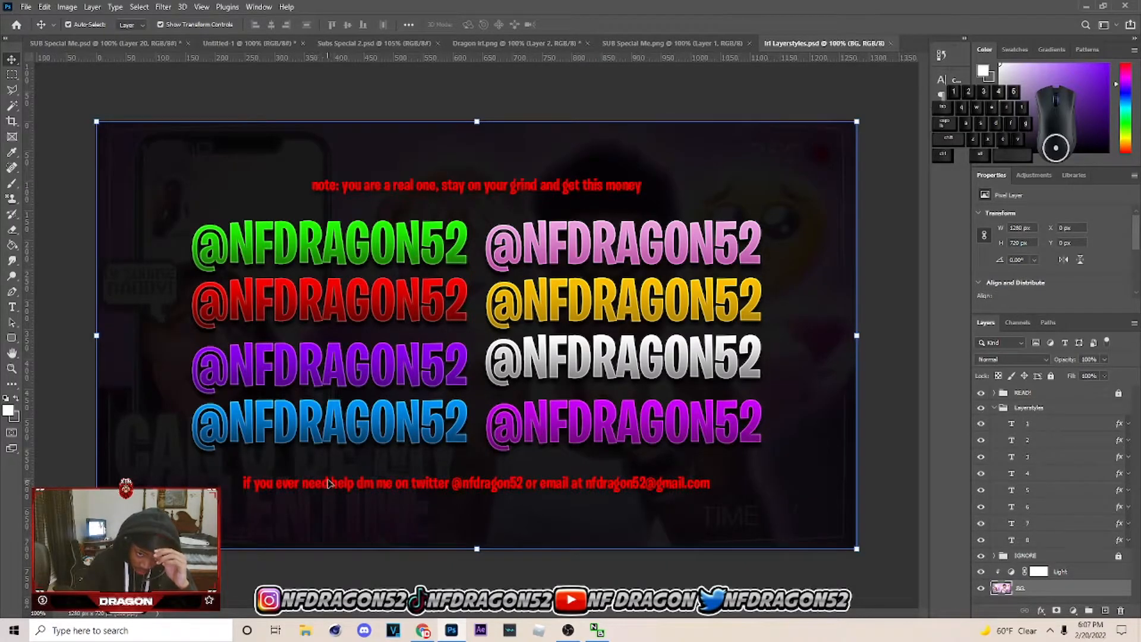
click(460, 294)
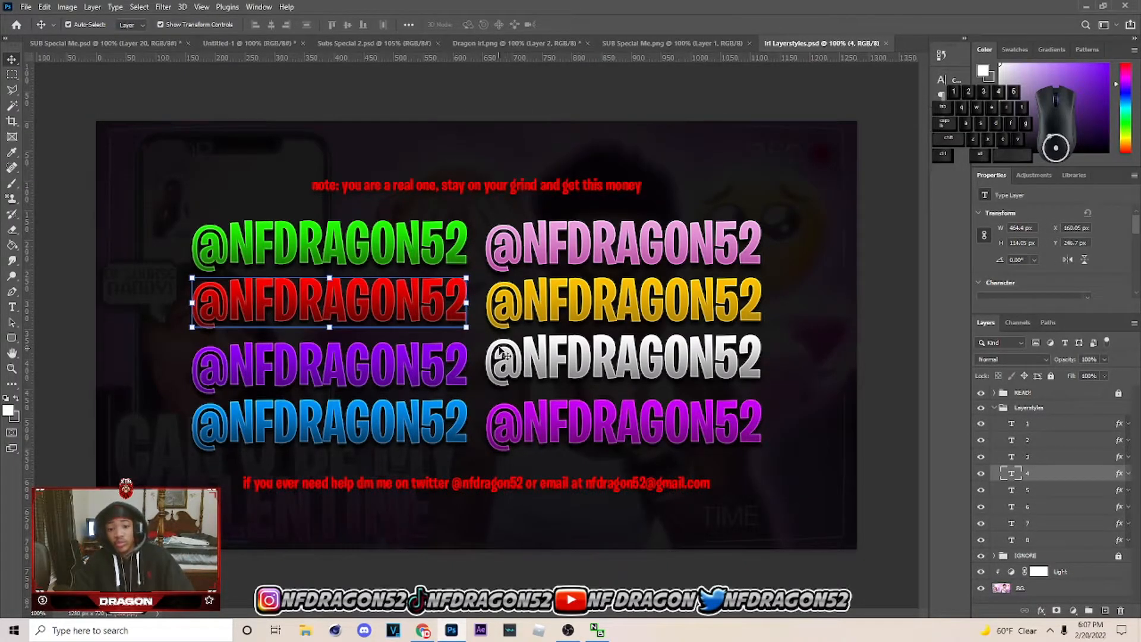
click(559, 362)
click(259, 44)
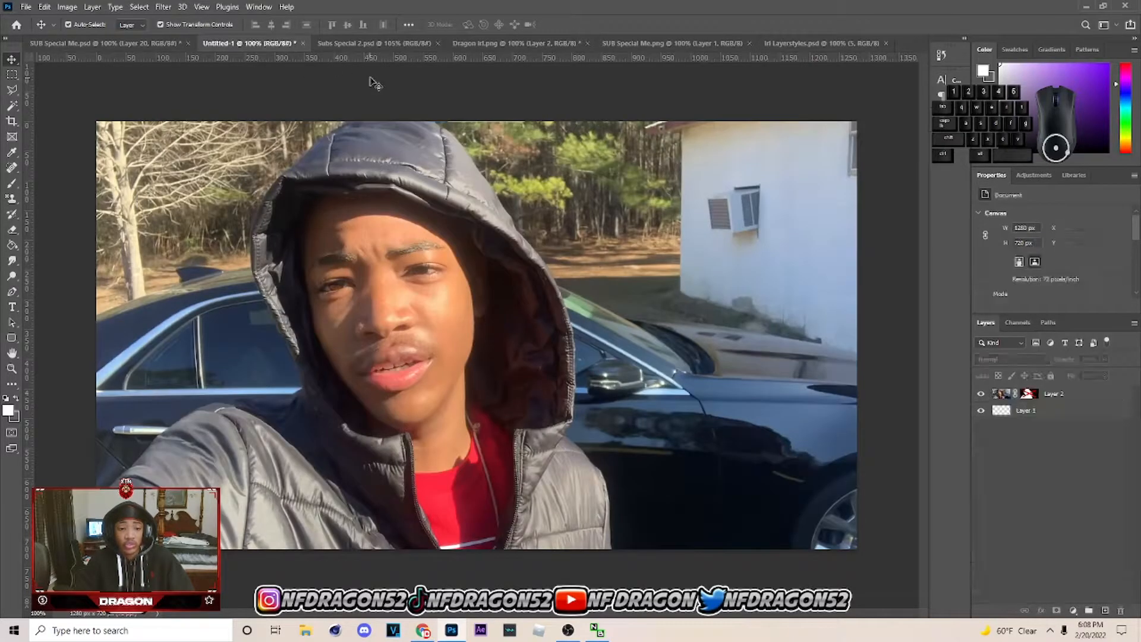
click(383, 44)
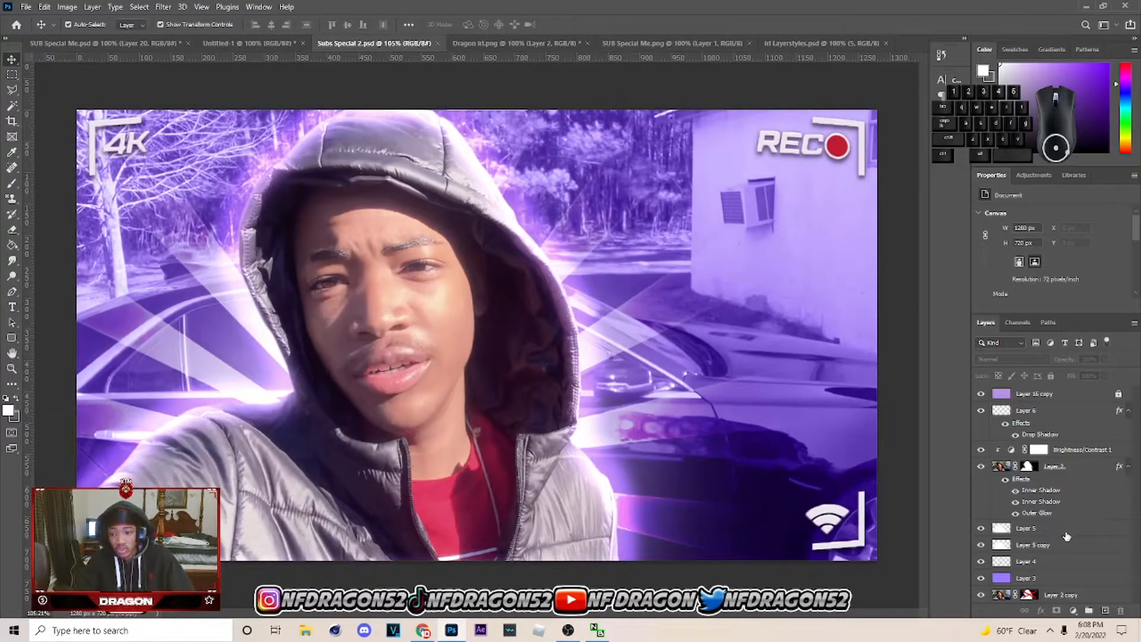
click(1073, 417)
key(ctrl+v)
drag(533, 340, 772, 353)
Copy the red styled text into Subs Special 2 below the white text, and stack both text layers beneath Layer 6.
click(831, 43)
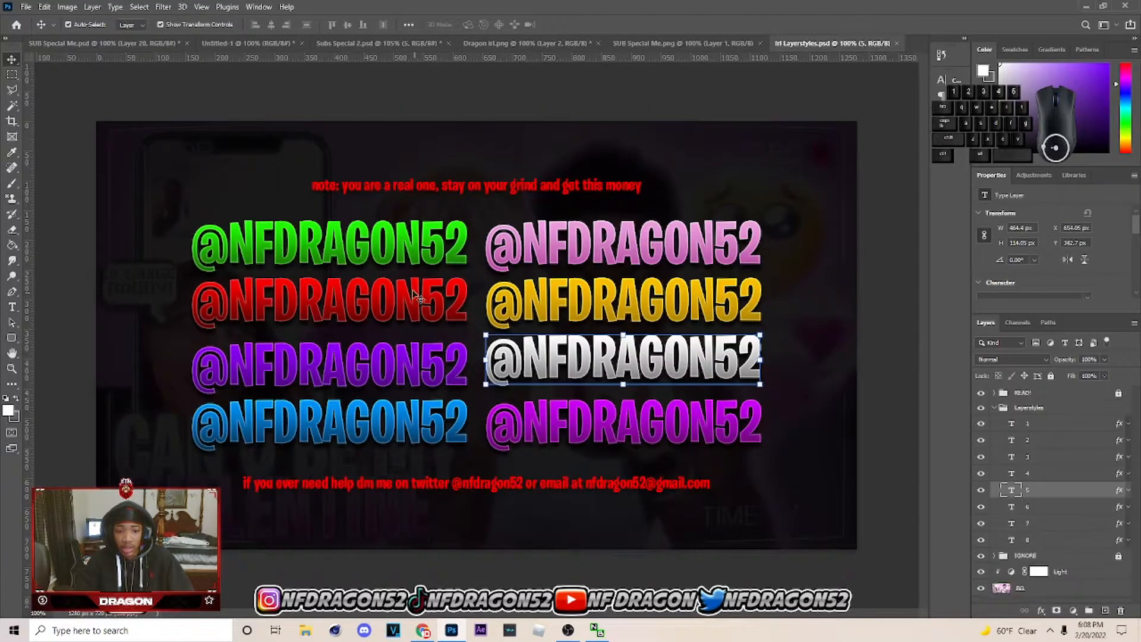
click(253, 44)
key(ctrl+v)
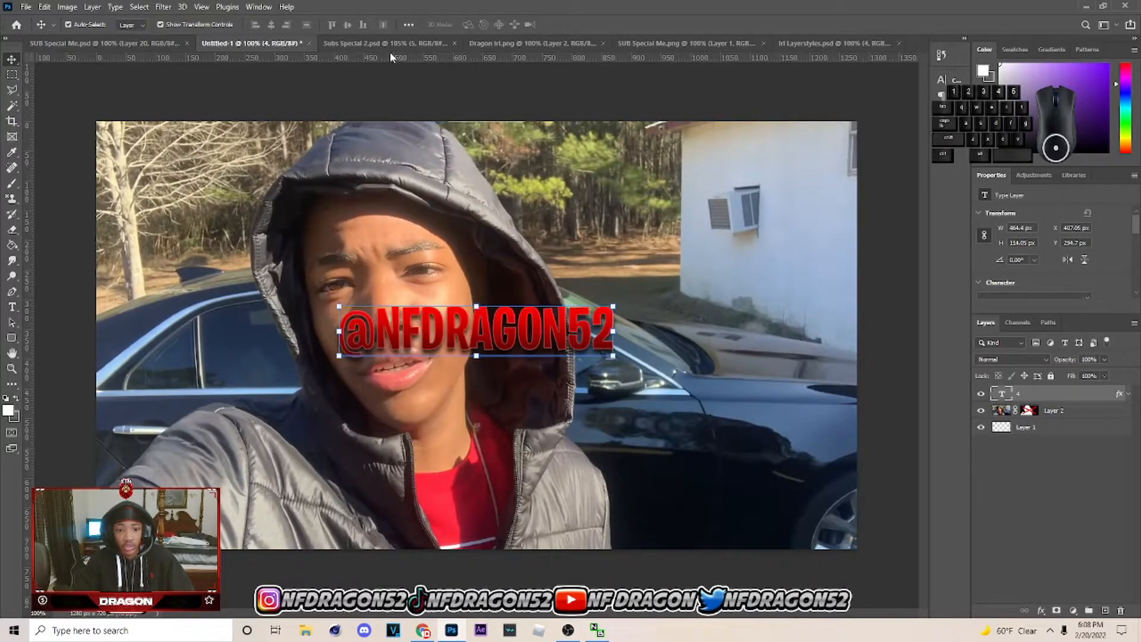
click(396, 42)
key(ctrl+v)
drag(558, 329, 794, 401)
shift+click(1045, 427)
drag(1046, 427, 1040, 473)
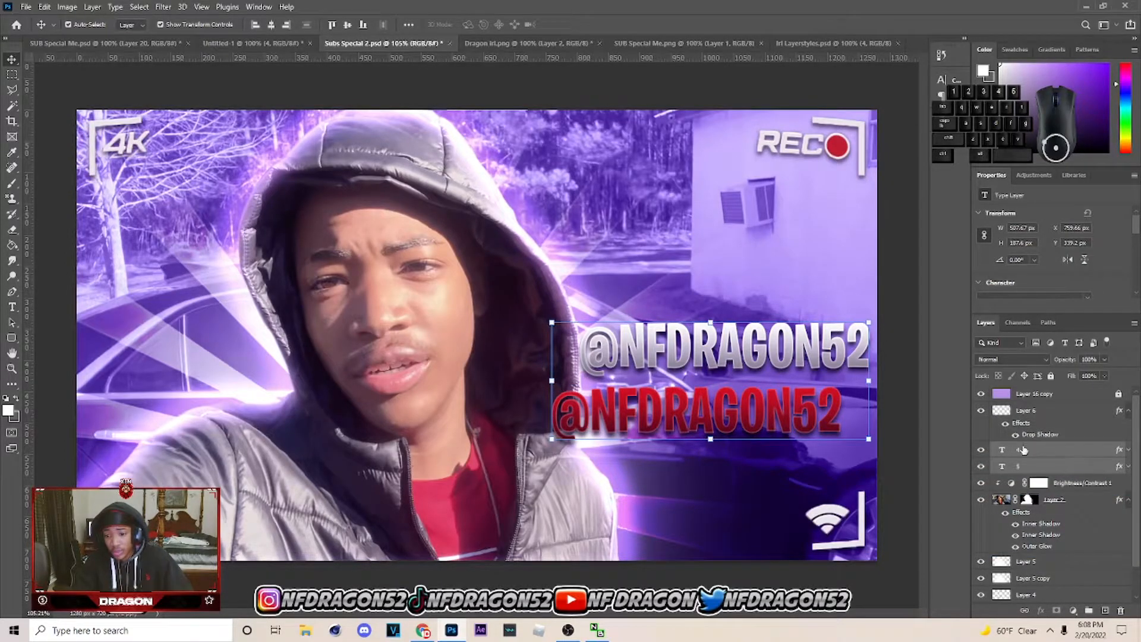
Replace the white styled text over the car with SUBSCRIBER.
click(1040, 468)
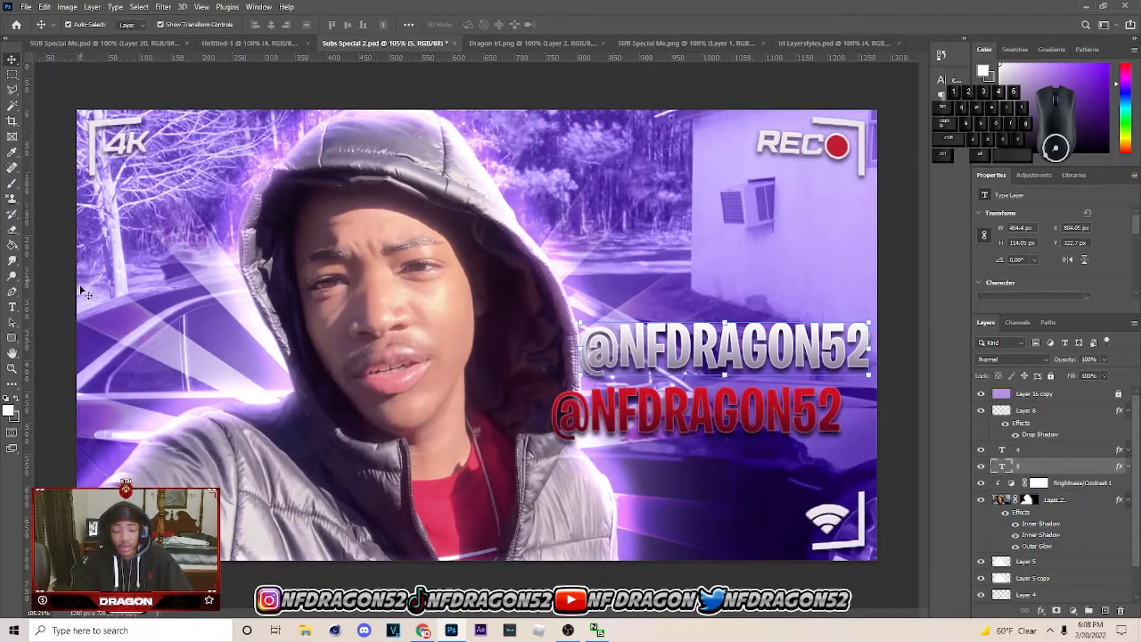
click(14, 308)
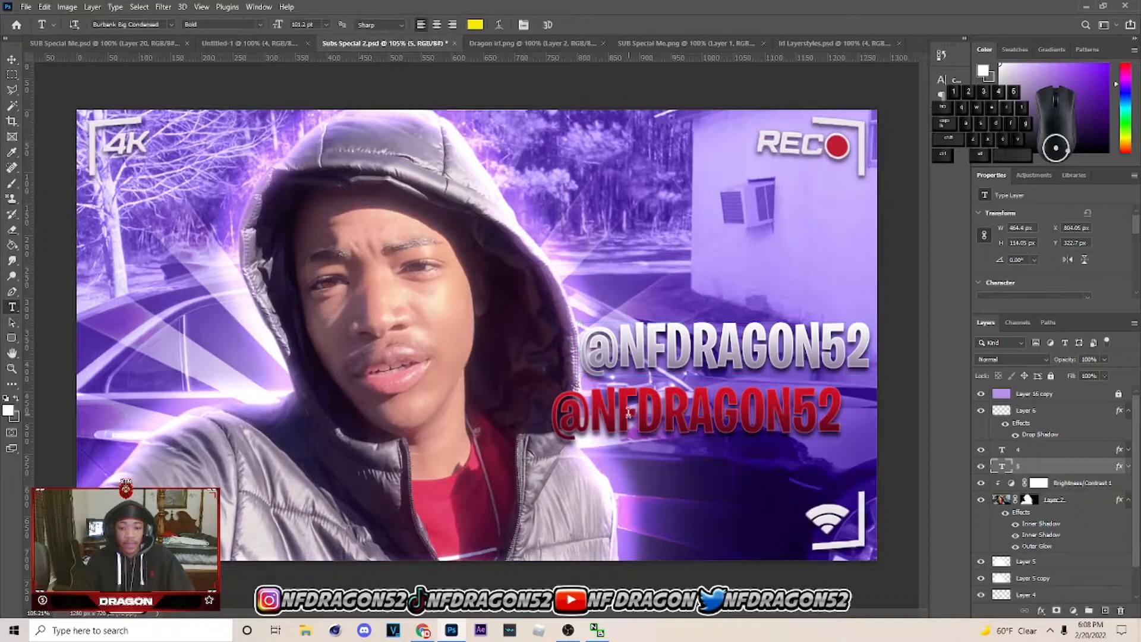
double_click(595, 355)
click(583, 357)
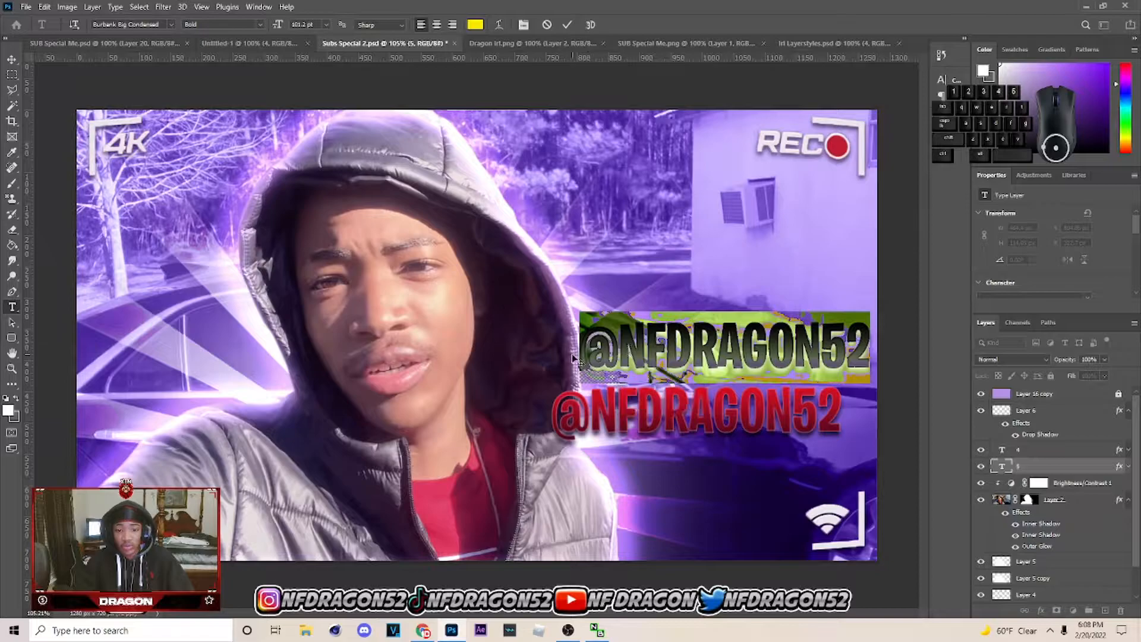
right_click(8, 309)
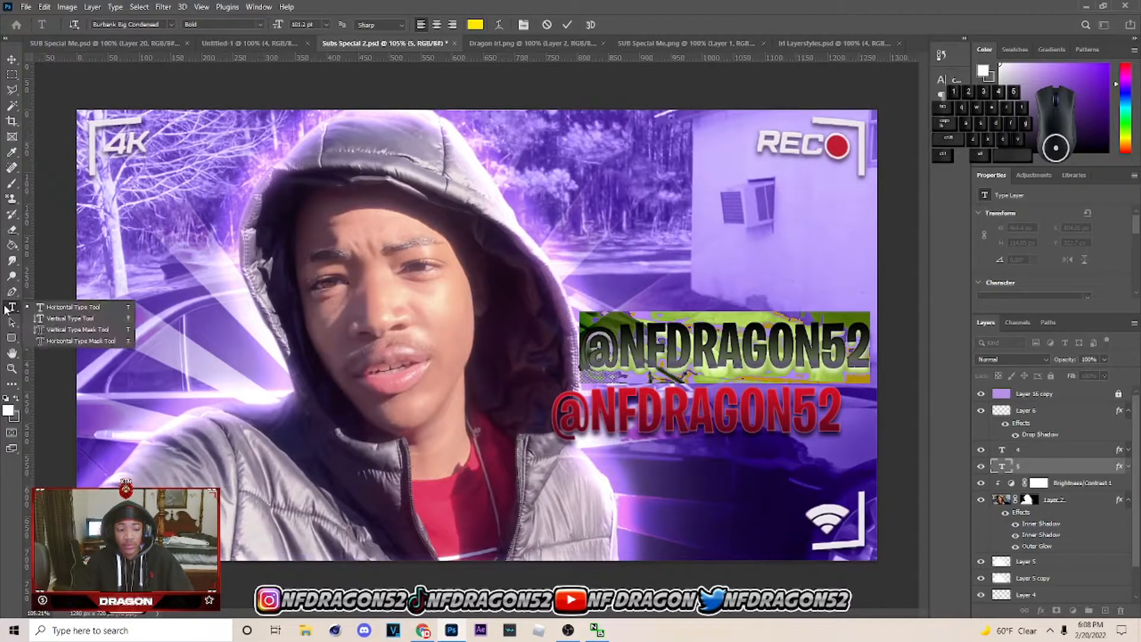
click(72, 309)
key(Caps_Lock)
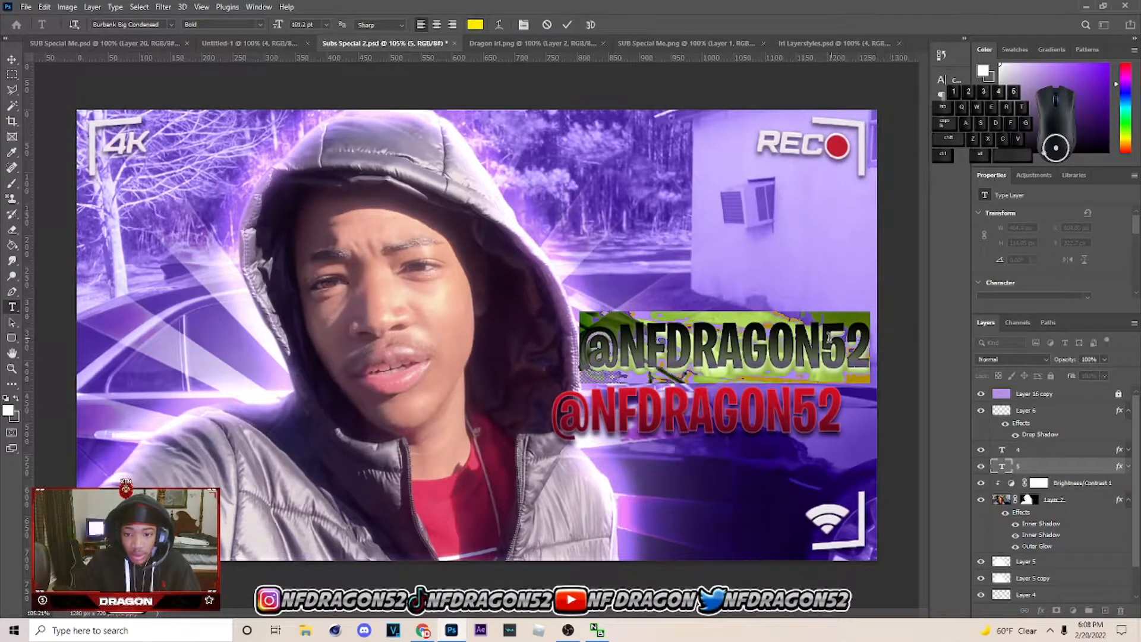
text(SU)
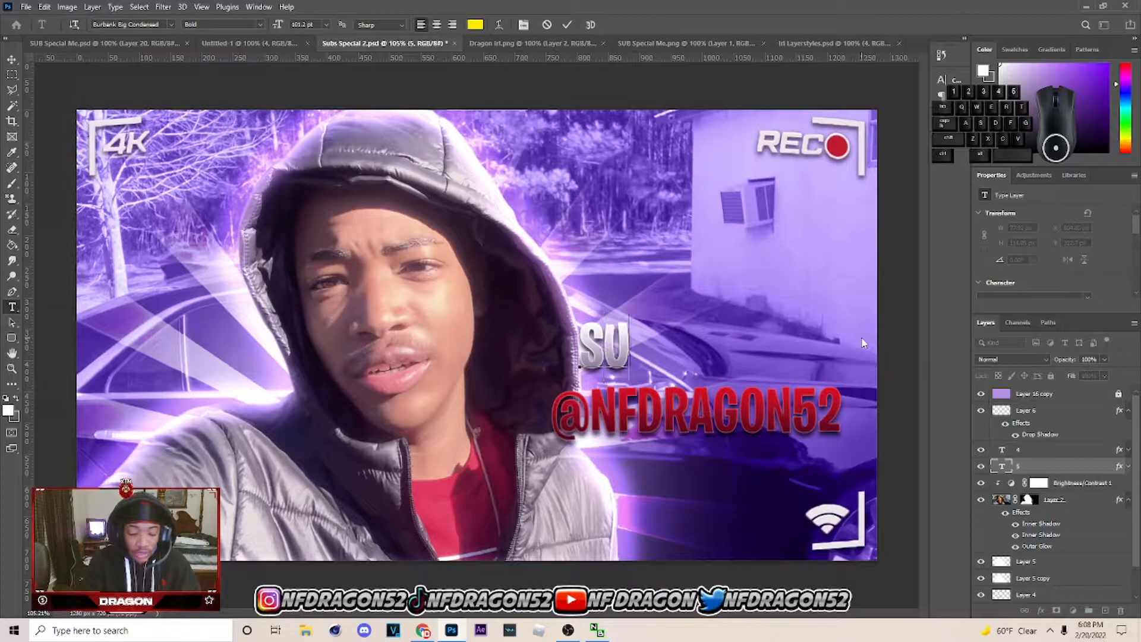
text(BSCRIBER)
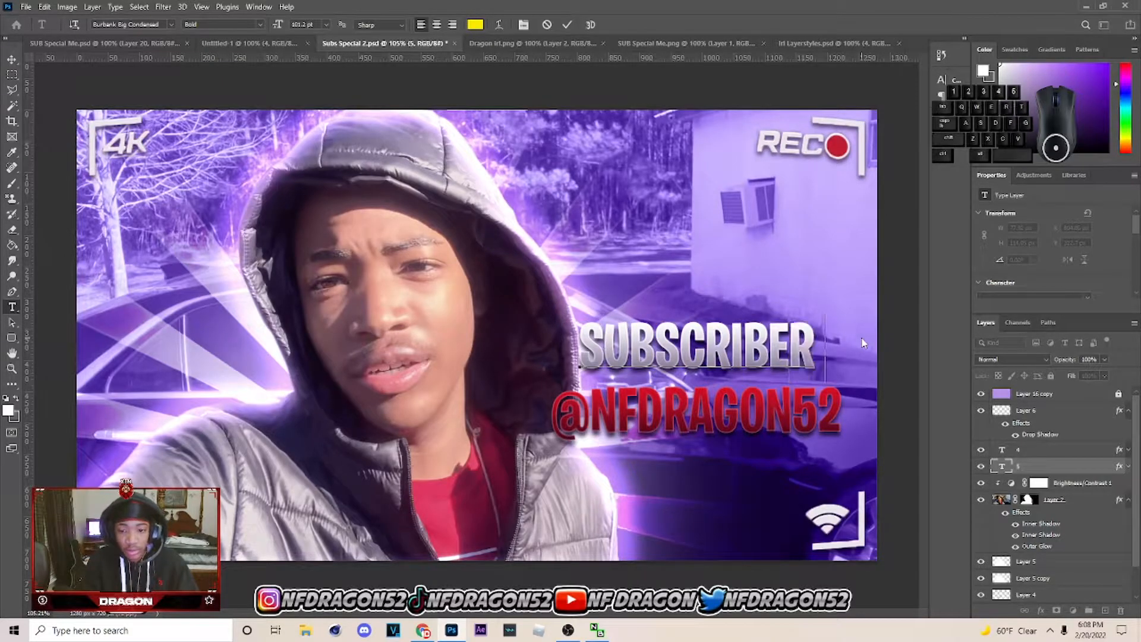
key(ctrl+Return)
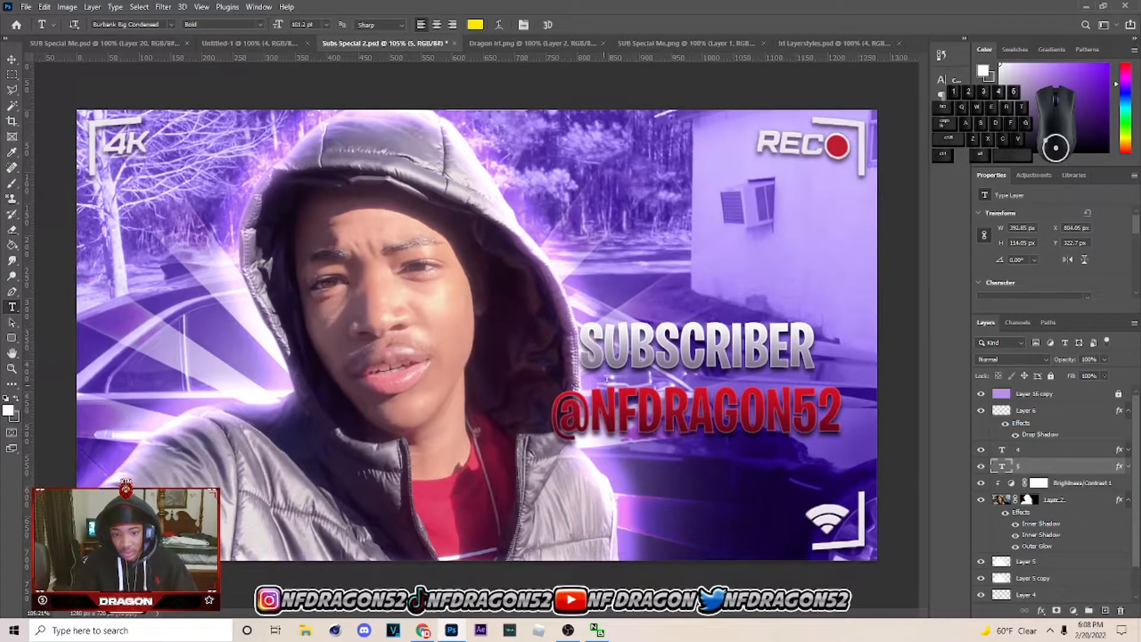
Replace the red styled text below SUBSCRIBER with SPECIAL.
double_click(556, 416)
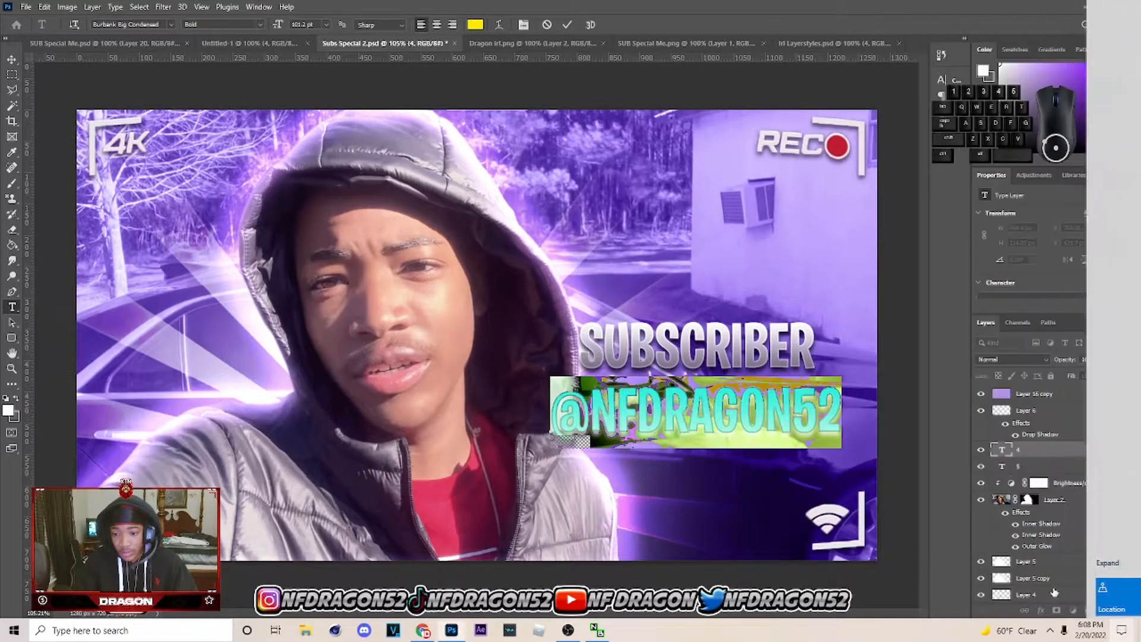
key(BackSpace)
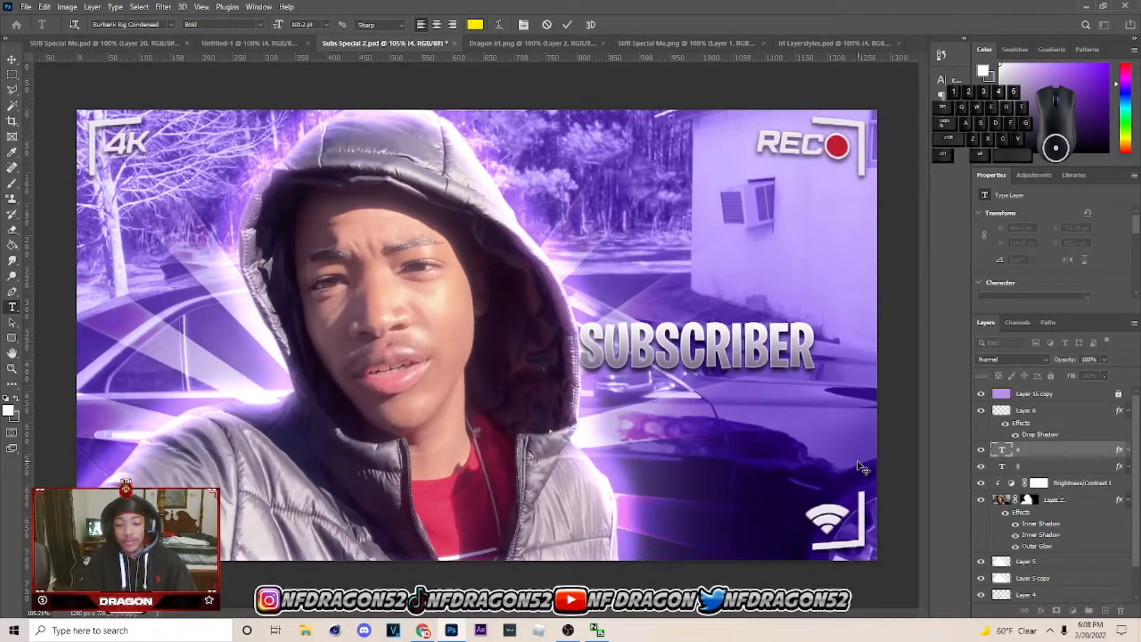
text(SPECIAL)
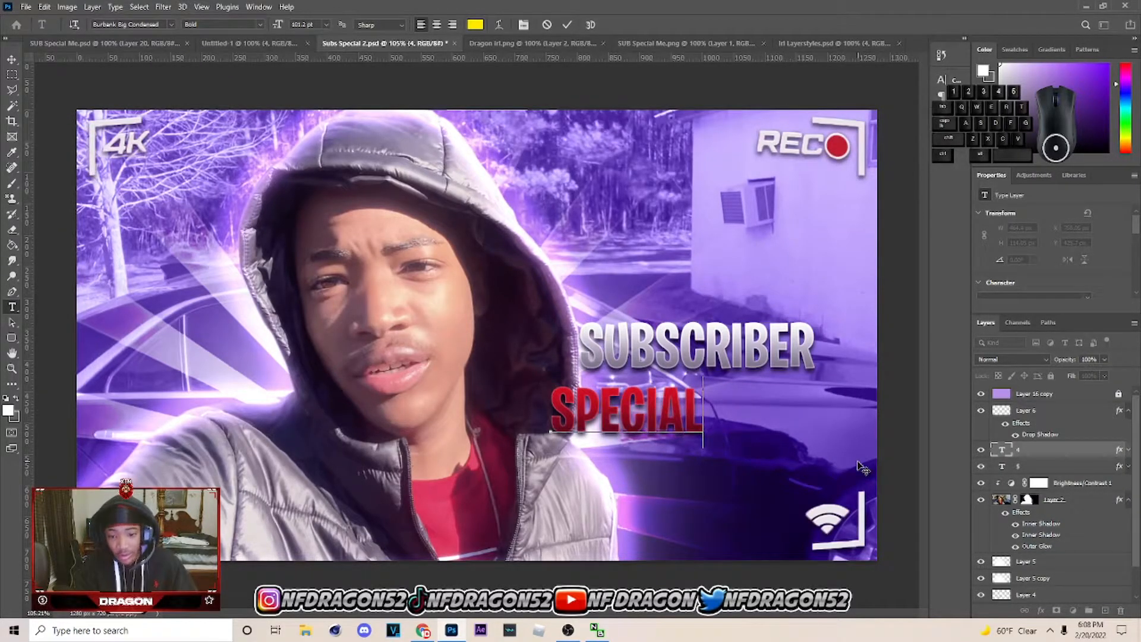
click(8, 57)
Enlarge the red SPECIAL text to about 487 px wide and place it directly under SUBSCRIBER.
key(ctrl+t)
drag(703, 410, 870, 398)
drag(807, 412, 790, 430)
click(588, 24)
Enlarge the SUBSCRIBER text slightly and centre it above SPECIAL.
click(696, 349)
key(ctrl+t)
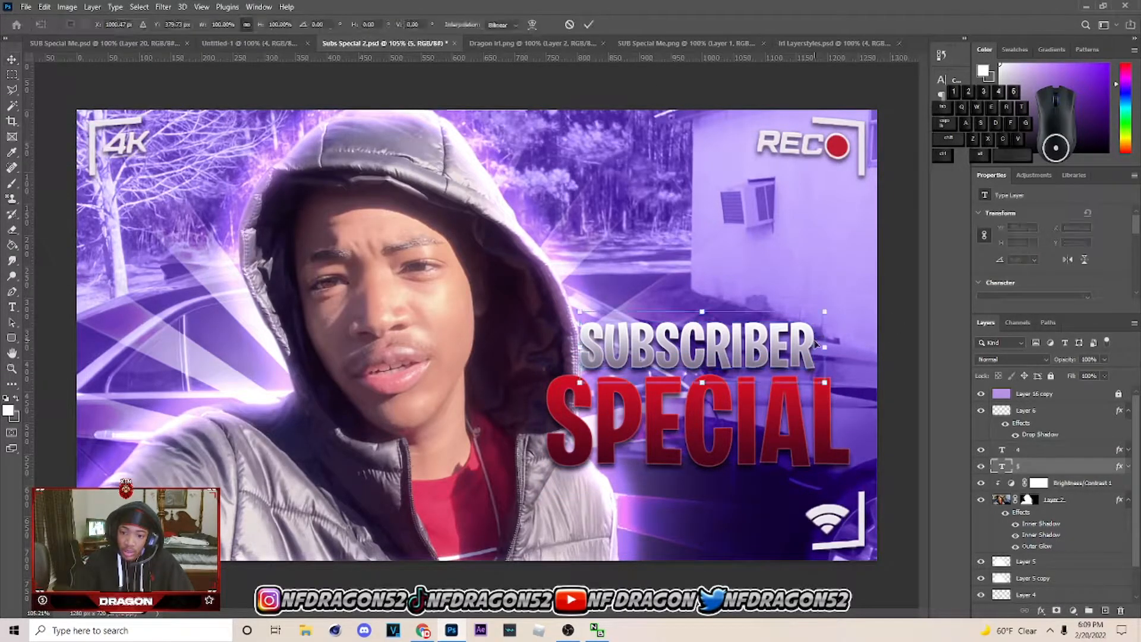
drag(823, 346, 816, 351)
click(588, 25)
In the SPECIAL layer's Gradient Overlay, set the bright red gradient stop to light purple cba0fd sampled from the sunburst rays.
click(1070, 451)
right_click(1073, 456)
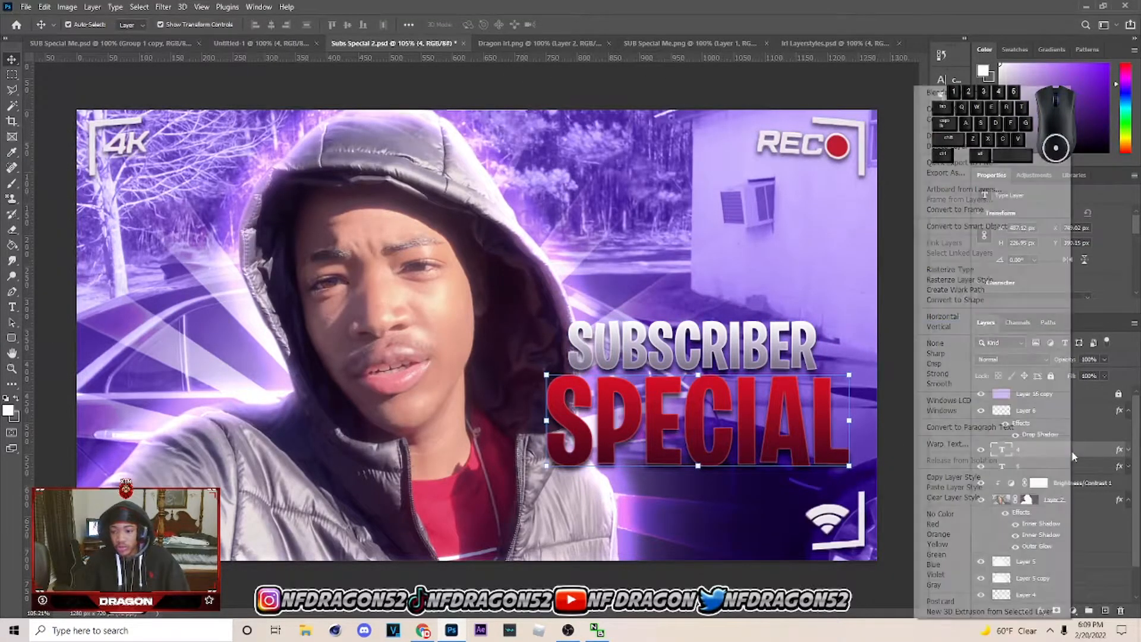
click(944, 93)
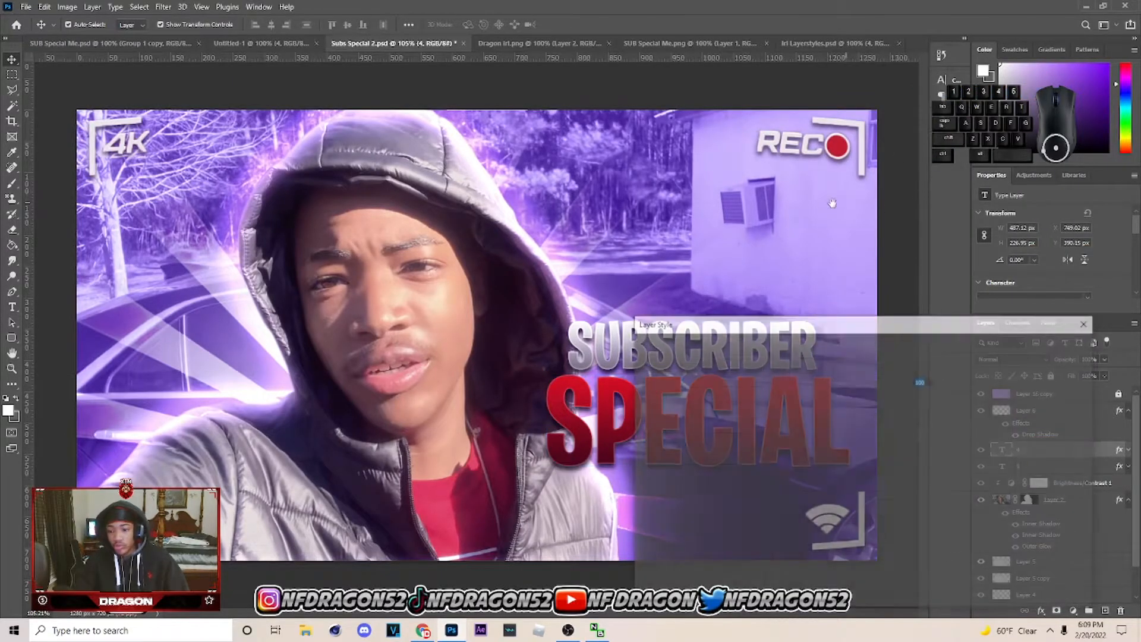
click(679, 505)
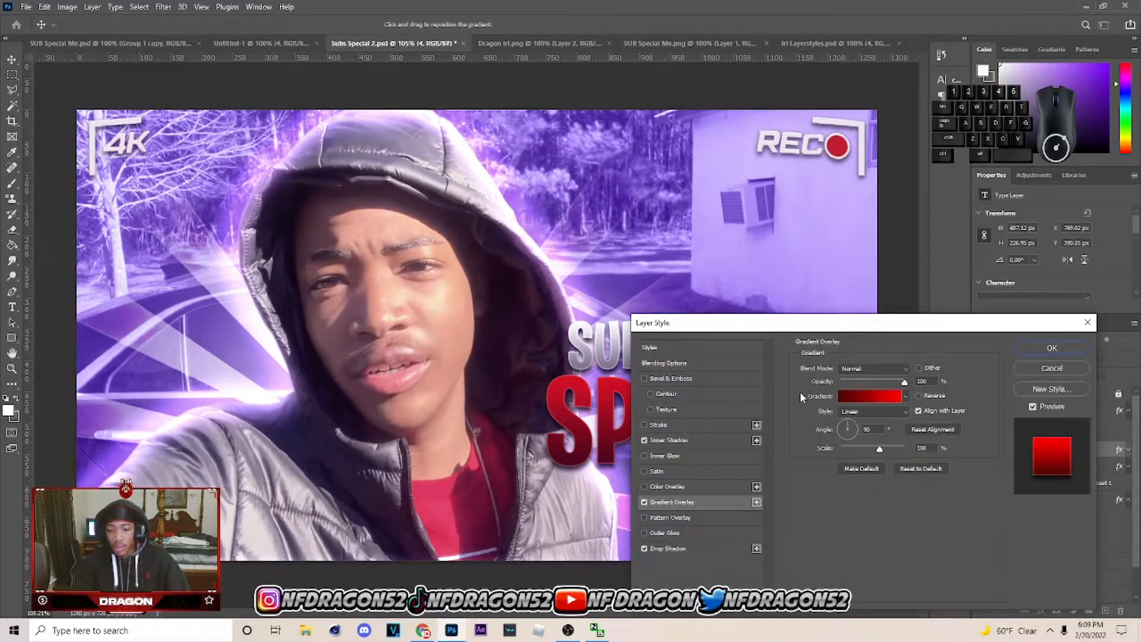
click(867, 395)
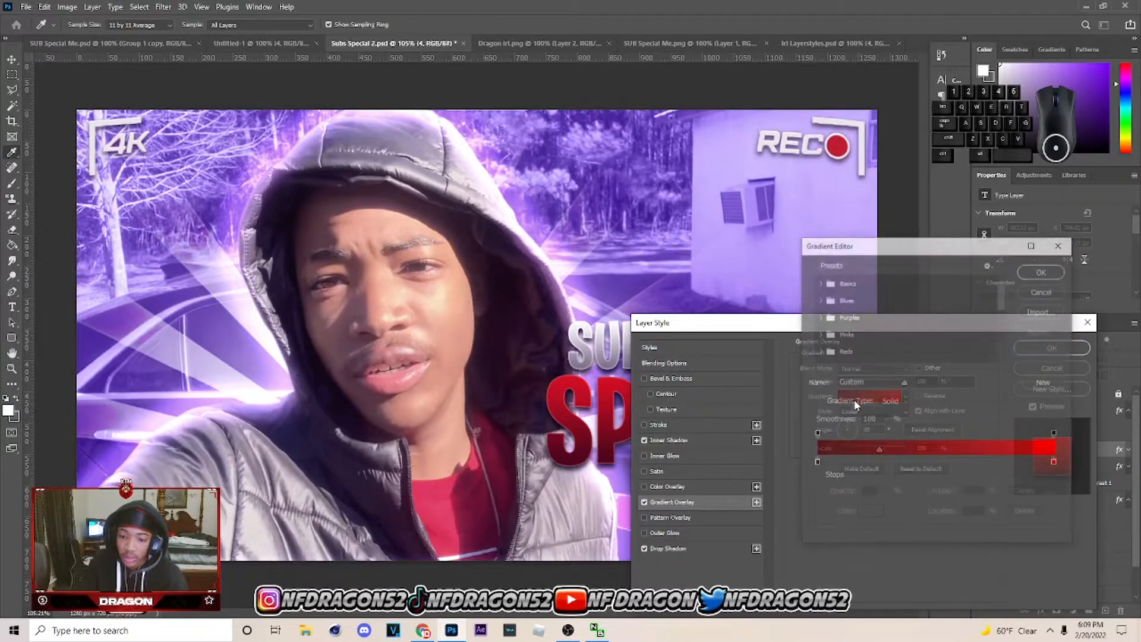
click(1056, 464)
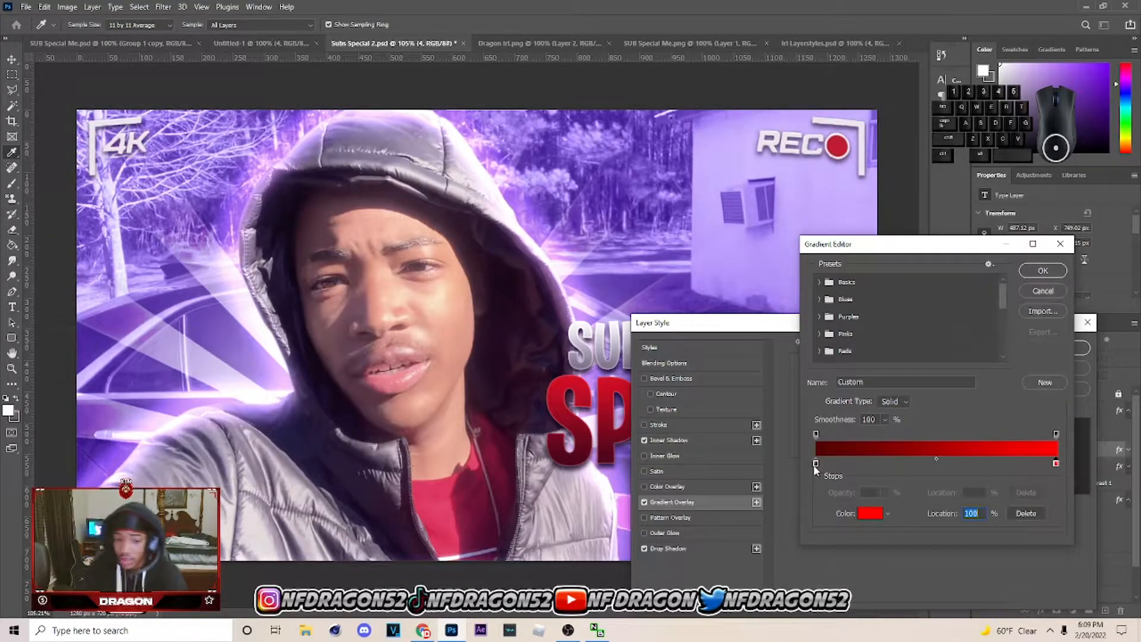
click(868, 516)
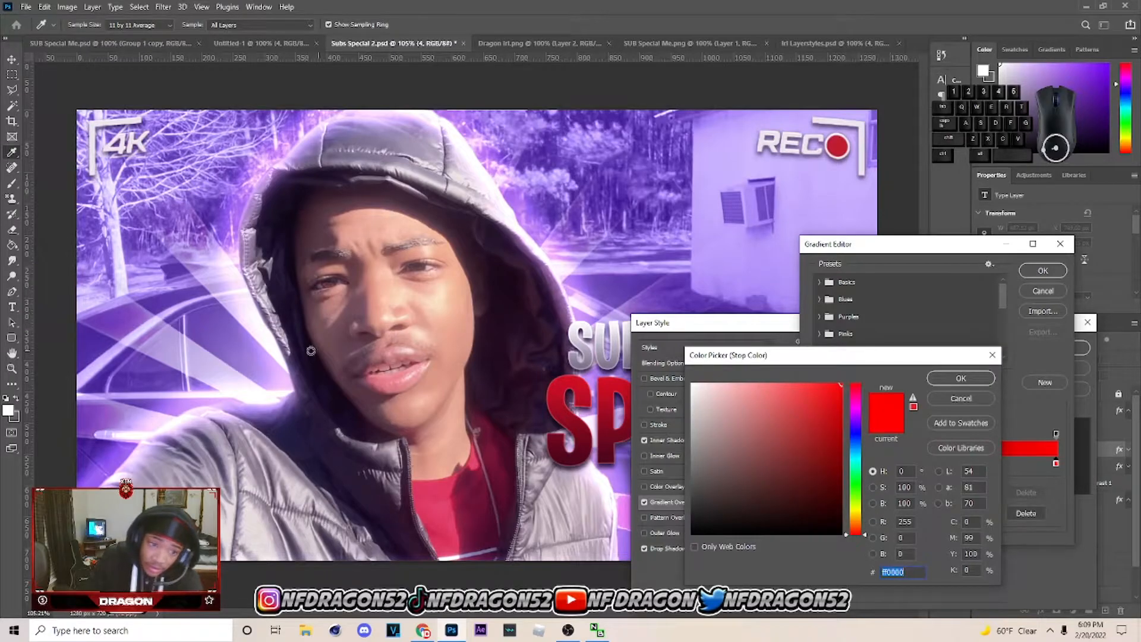
click(267, 368)
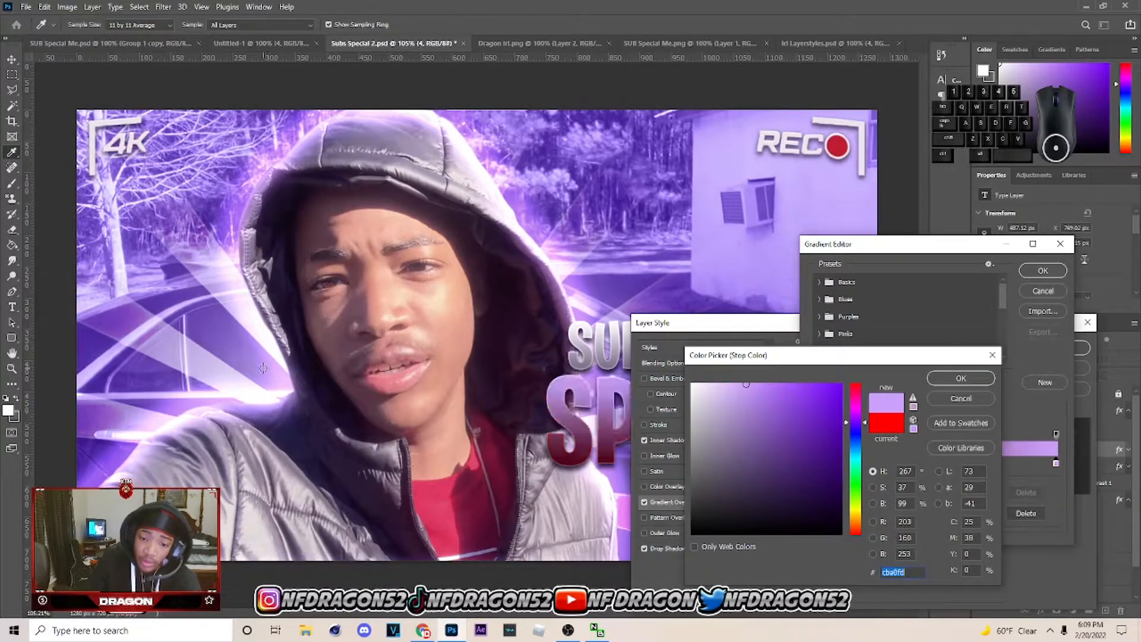
click(960, 378)
Set the gradient's dark red stop to deep purple 4a2c89, based on a colour sampled from the image, and apply the layer style.
click(815, 462)
click(880, 517)
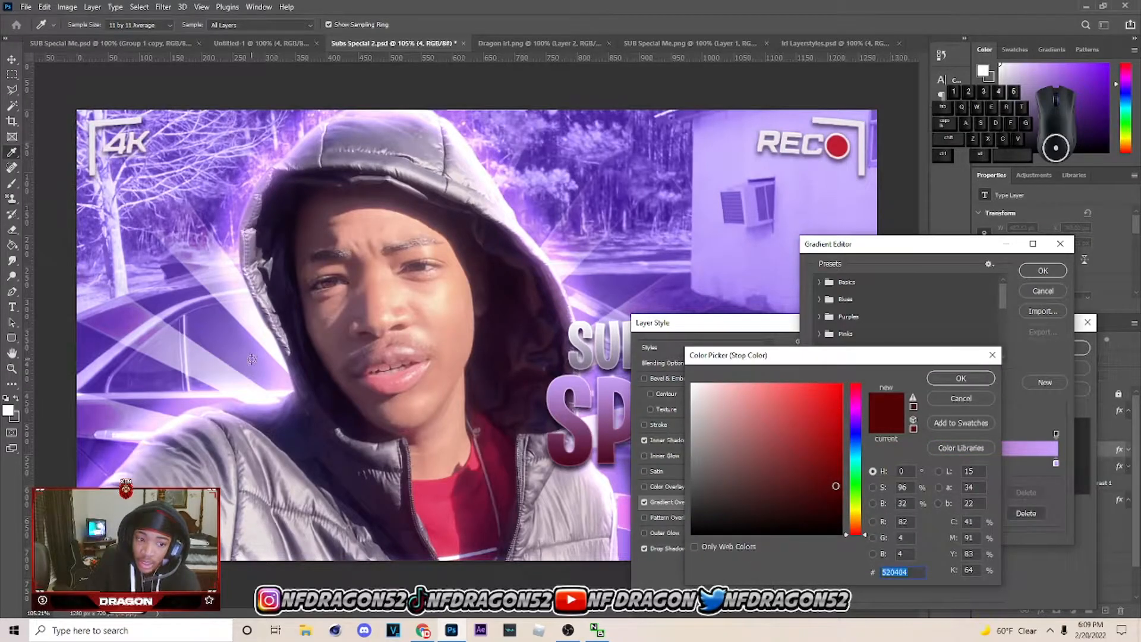
click(209, 319)
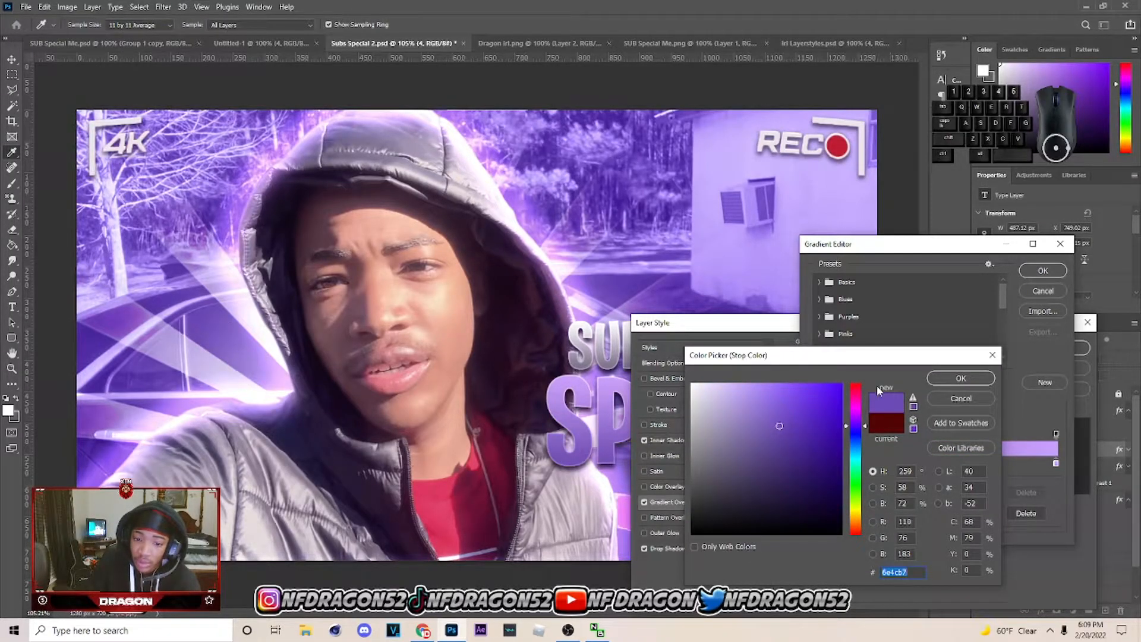
click(268, 382)
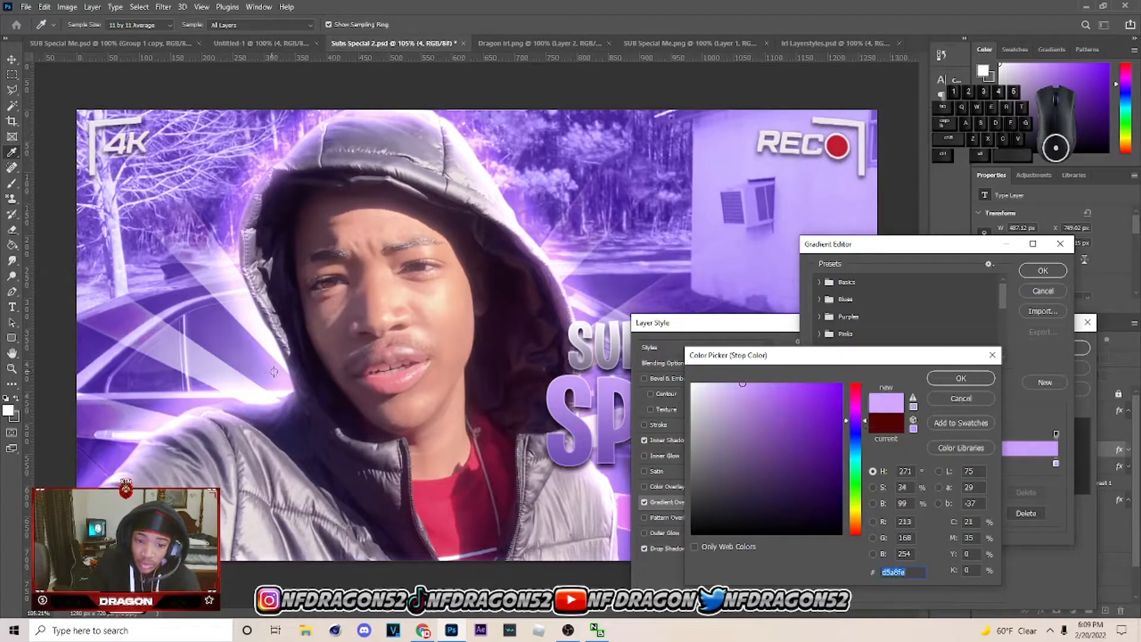
click(236, 345)
click(199, 323)
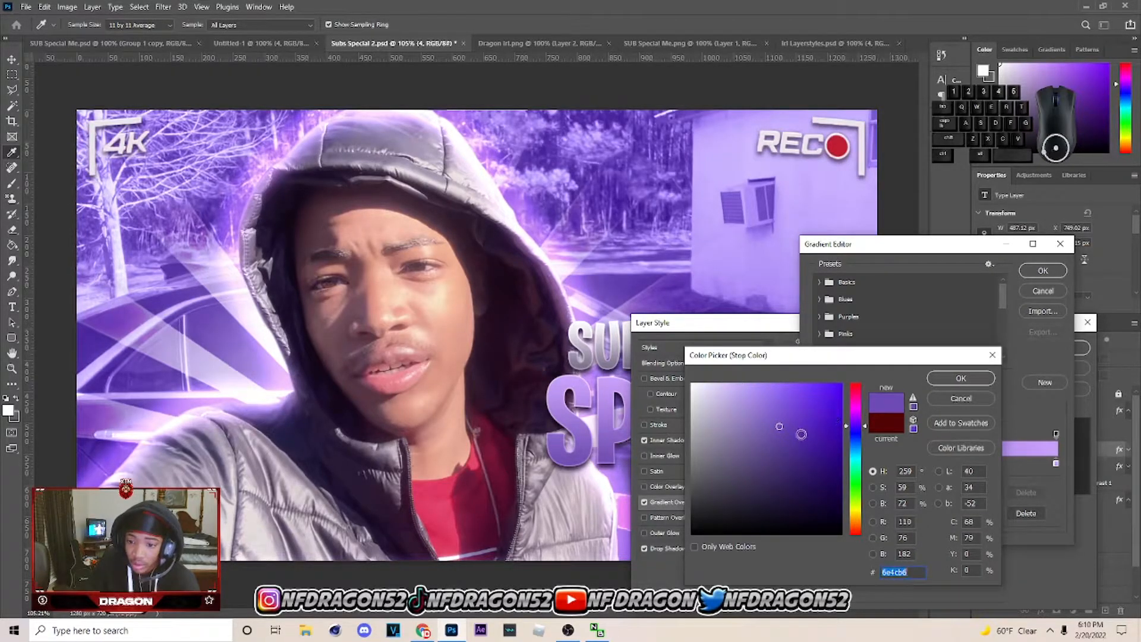
click(793, 453)
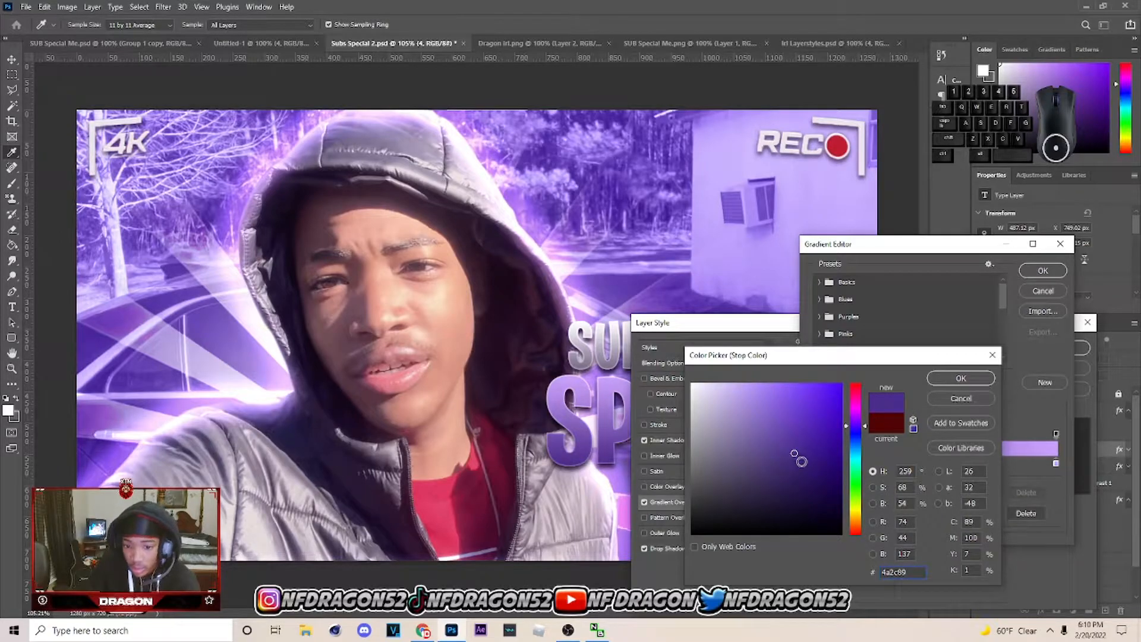
click(961, 378)
click(1043, 271)
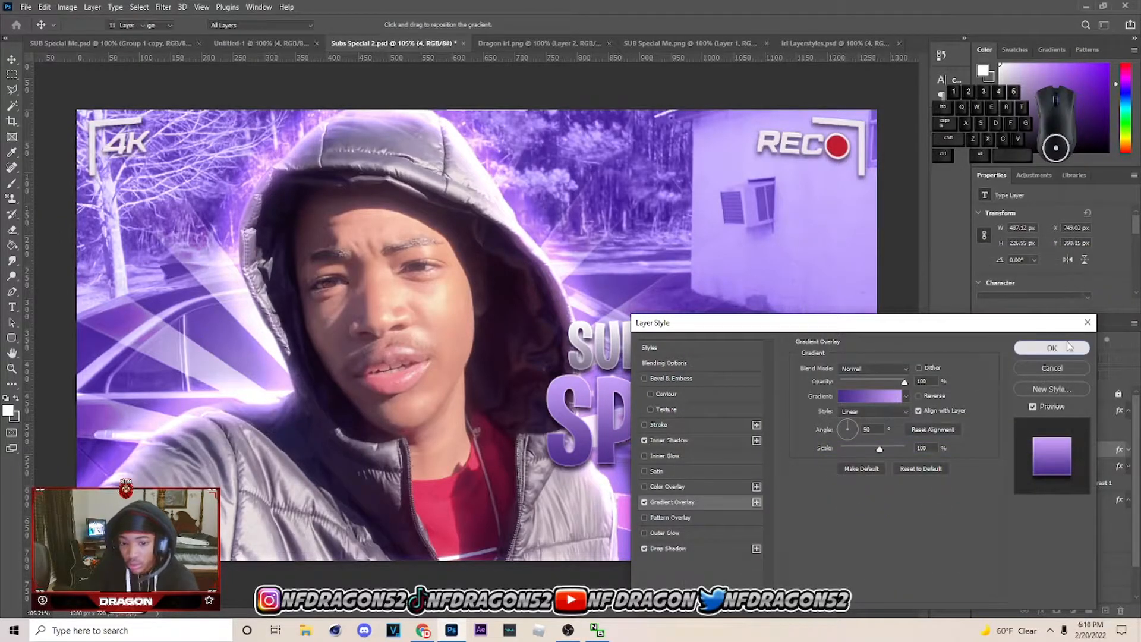
click(1048, 345)
Select both text layers and scale them together to about 112.74%, placing them near the thumbnail's right edge.
key(ctrl)
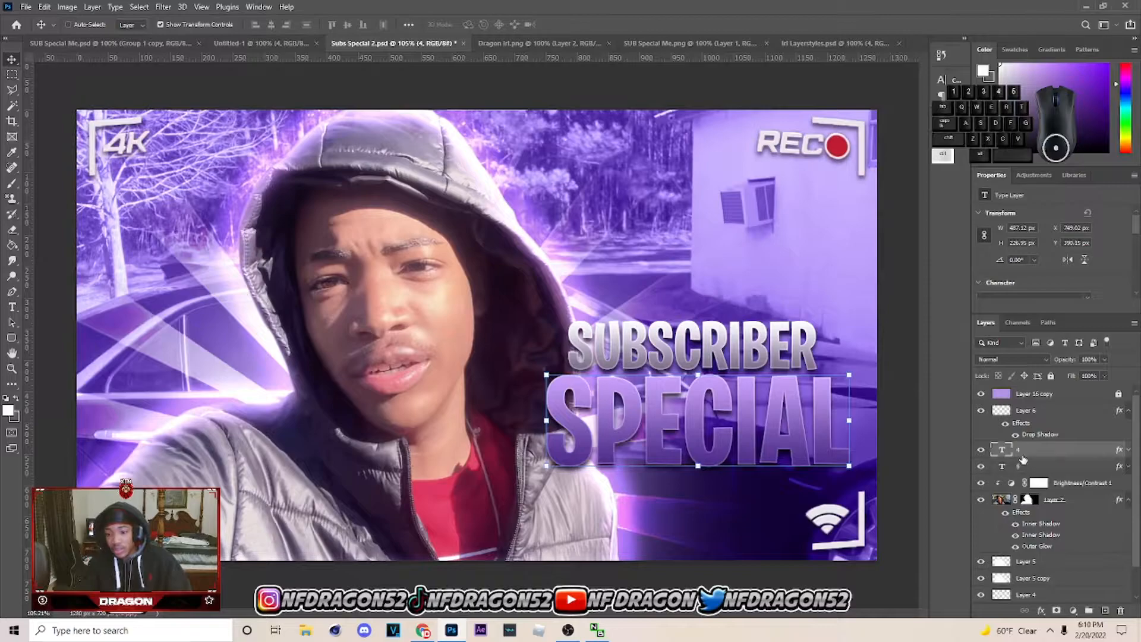
ctrl+click(1044, 467)
drag(851, 393, 886, 374)
drag(782, 413, 803, 429)
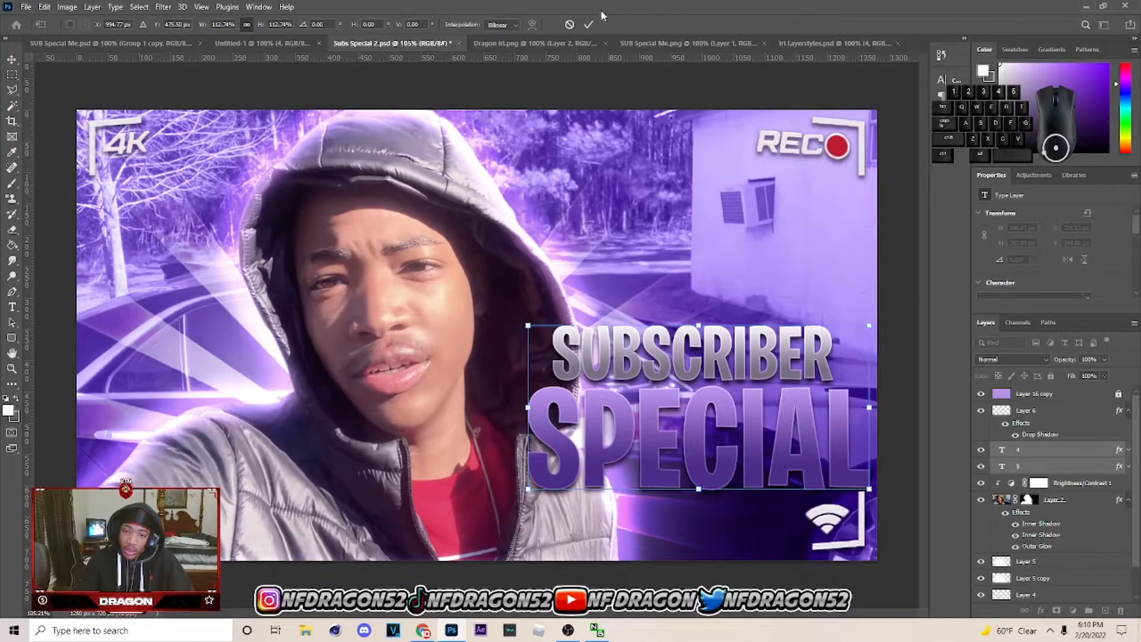
click(589, 25)
Nudge both text layers down, scale them to about 102.20%, and shift them slightly left, away from the thumbnail's right edge.
key(Down)
key(Down)
key(Down)
key(Down)
key(Down)
key(Down)
drag(868, 417, 875, 417)
key(Left)
key(Left)
key(Left)
key(Left)
key(Left)
key(Left)
key(Left)
key(Left)
key(Left)
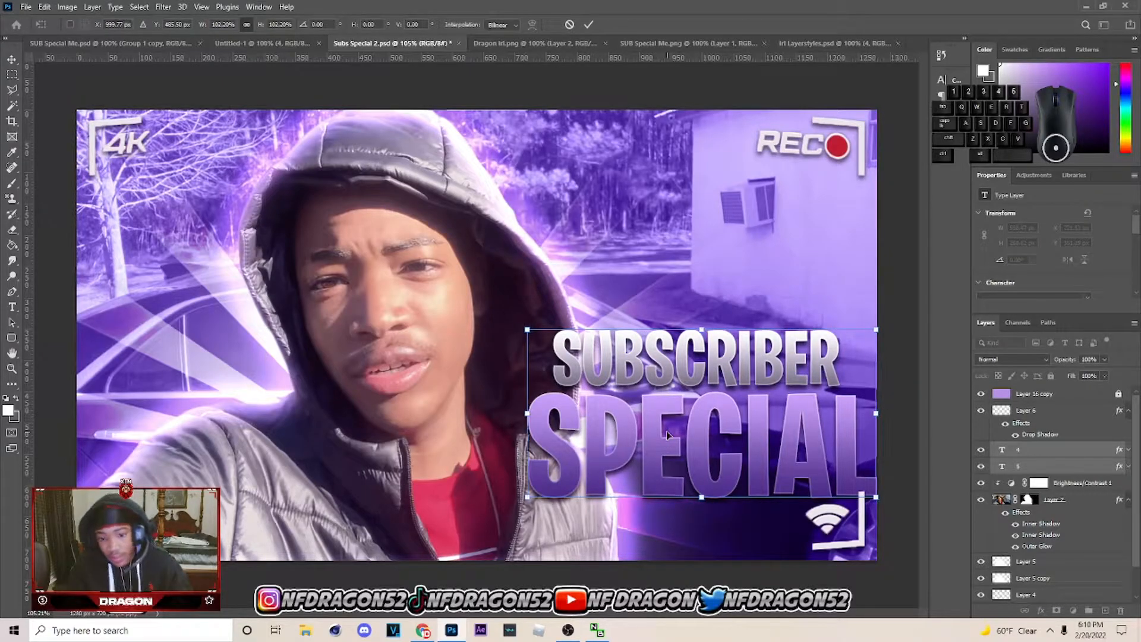
key(Left)
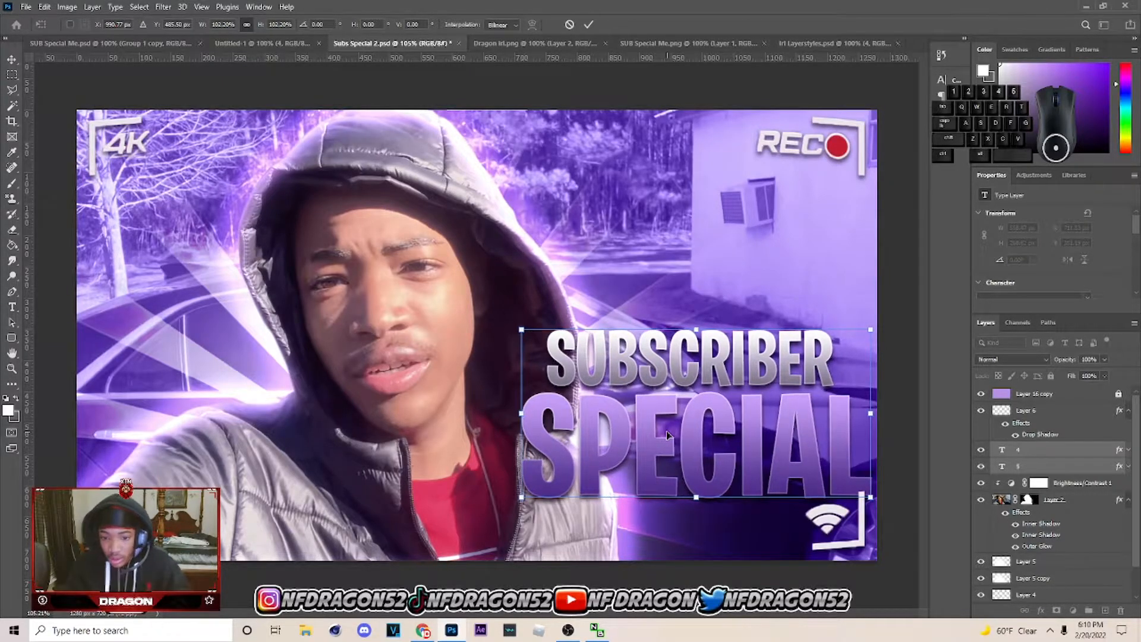